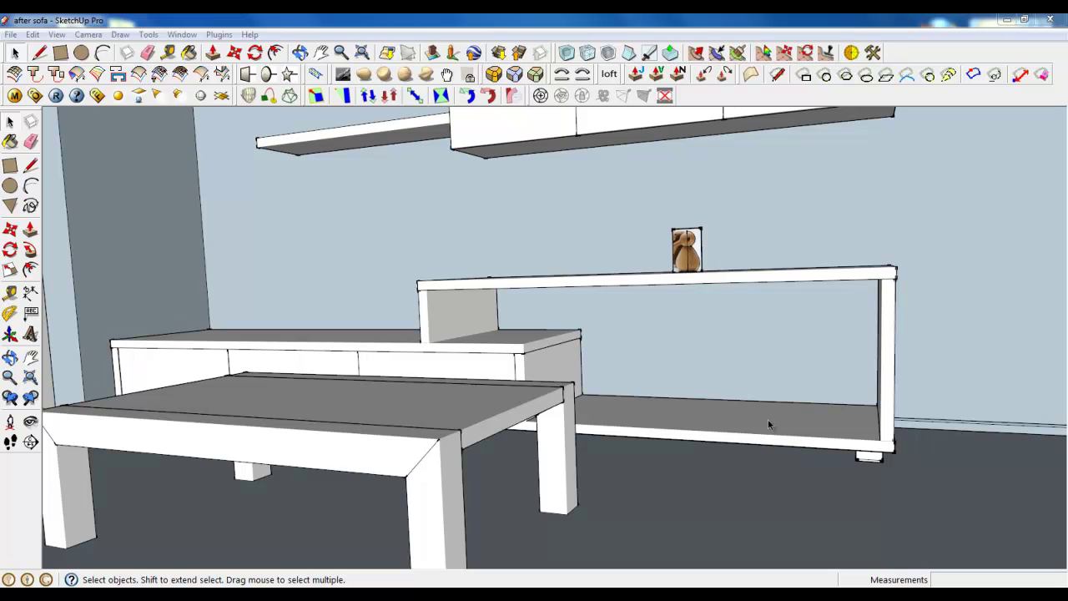
Step: Zoom and orbit to the wooden bird image on the shelf and open its group for editing
click(692, 249)
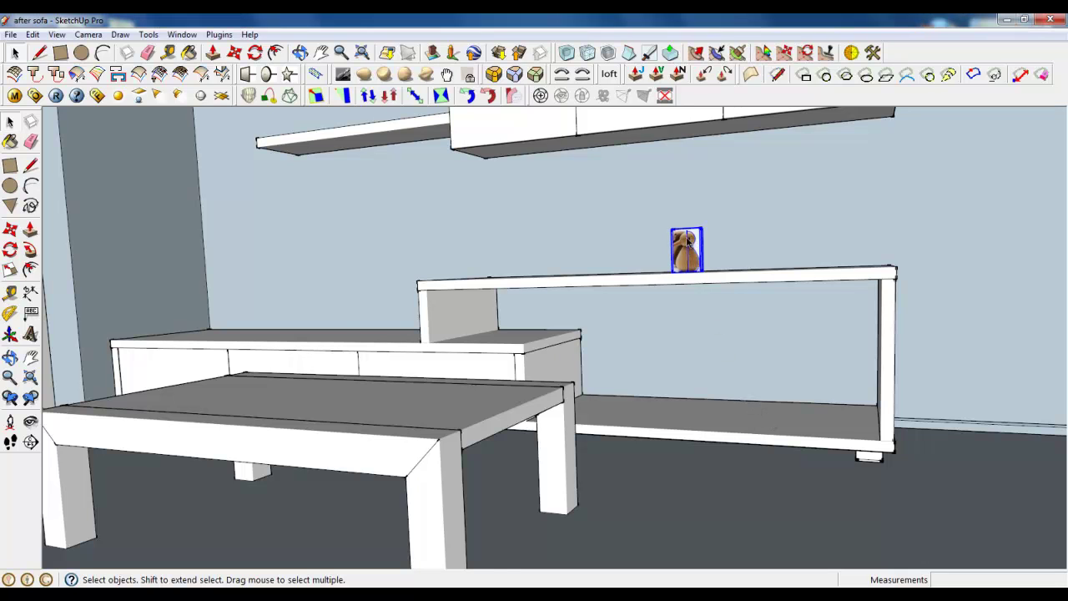
scroll(701, 247, up, 3)
scroll(701, 247, up, 2)
scroll(703, 255, up, 1)
mouse_move(709, 266)
middle_down()
mouse_move(493, 302)
mouse_move(286, 293)
mouse_move(749, 331)
middle_up()
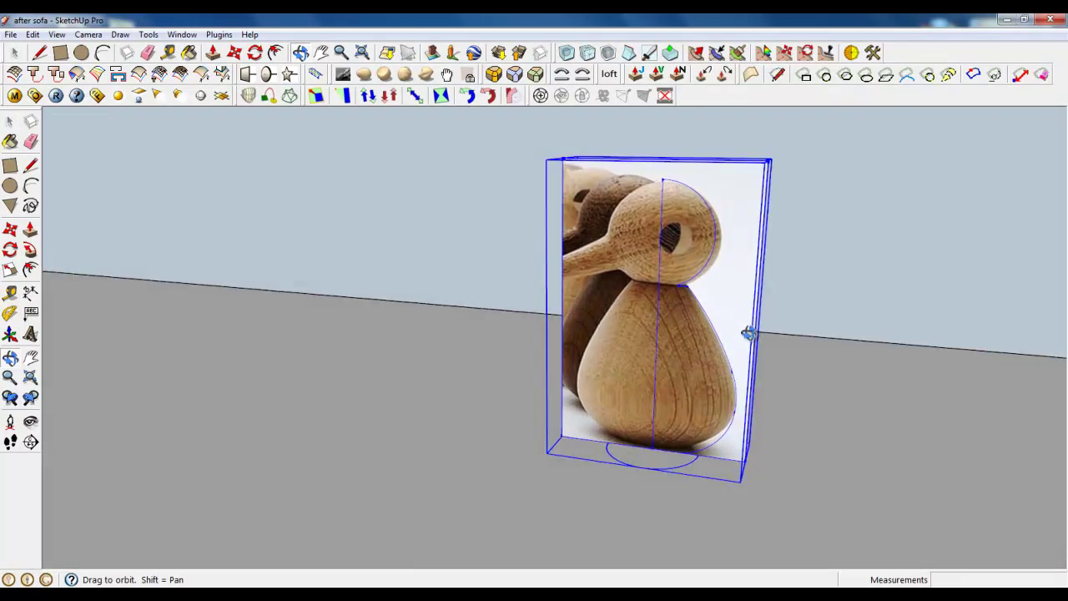
scroll(700, 406, up, 1)
scroll(699, 406, down, 2)
scroll(654, 404, up, 2)
scroll(655, 404, up, 1)
double_click(659, 341)
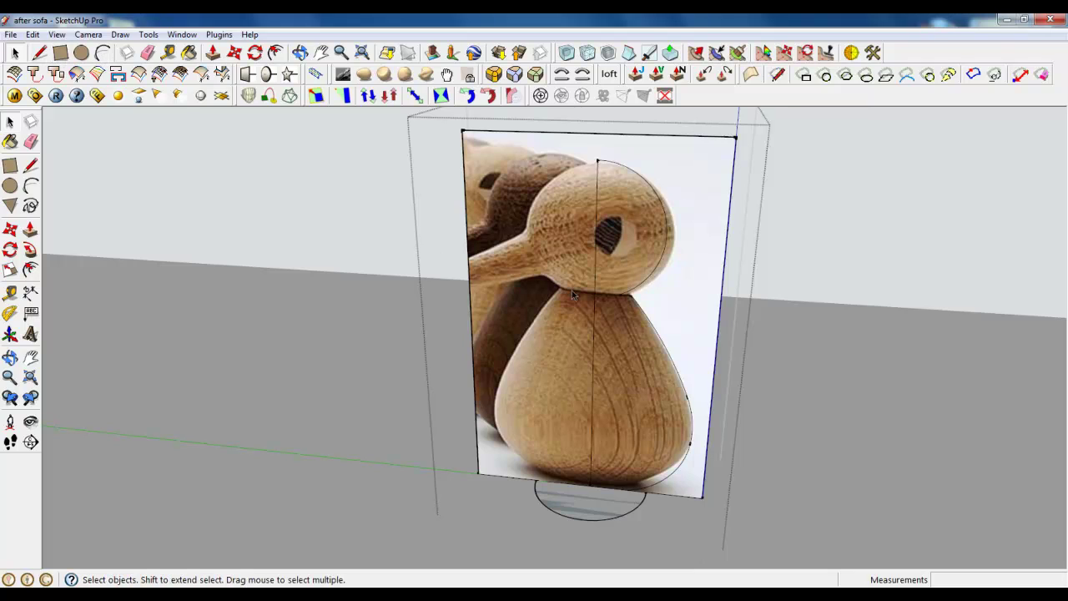
Step: Erase the photo panel's face and edges, leaving only the half-profile and base circle
click(616, 271)
scroll(532, 179, down, 2)
middle_drag(532, 180, 630, 432)
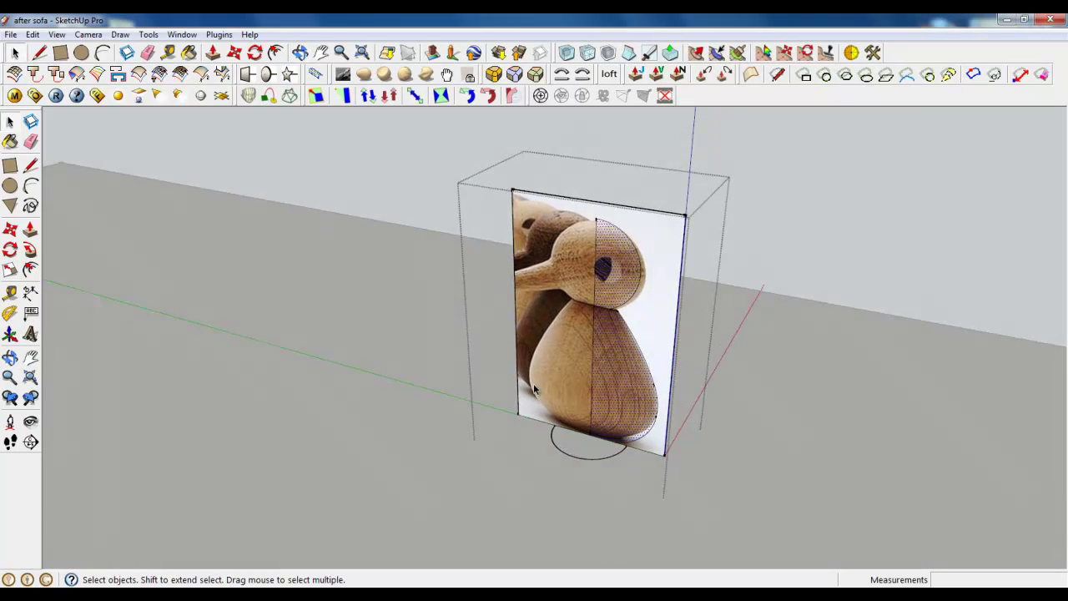
click(147, 52)
click(498, 242)
drag(495, 175, 689, 211)
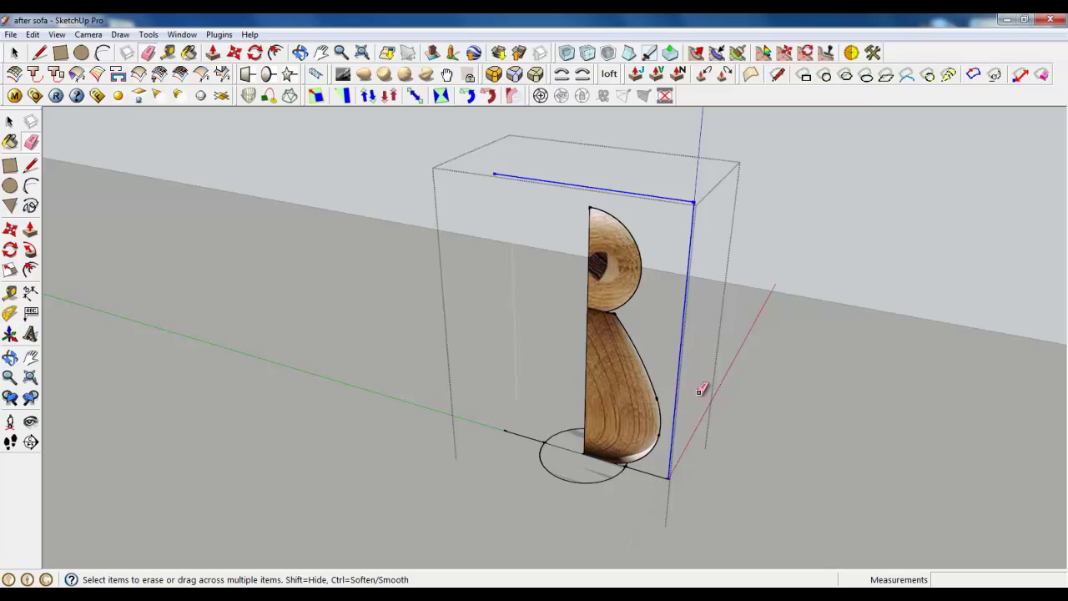
mouse_move(701, 390)
mouse_down()
mouse_move(667, 474)
mouse_move(634, 472)
mouse_up()
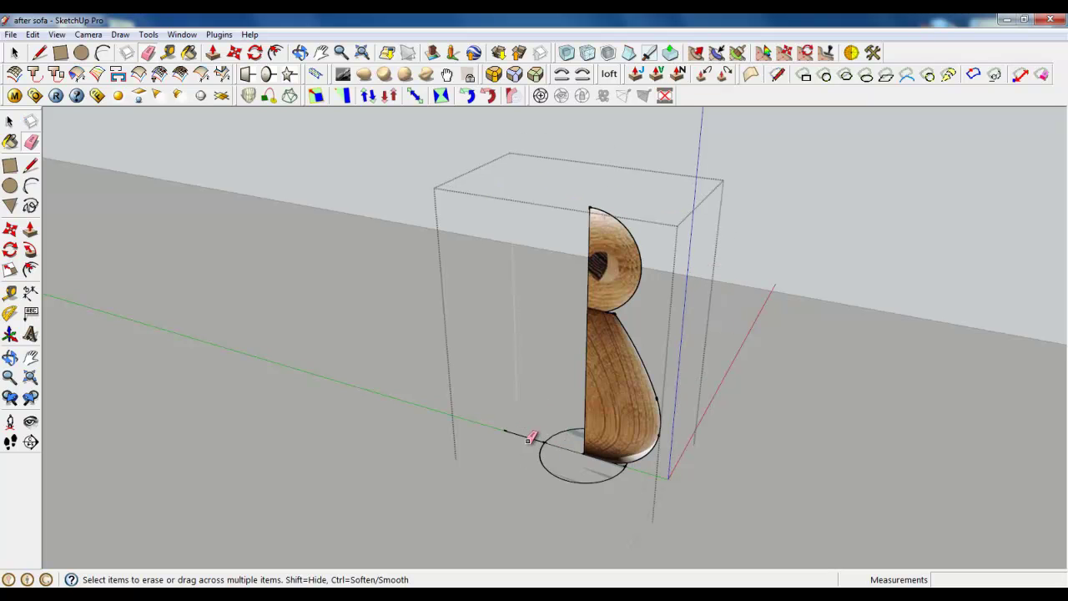
drag(529, 438, 564, 443)
scroll(576, 455, up, 3)
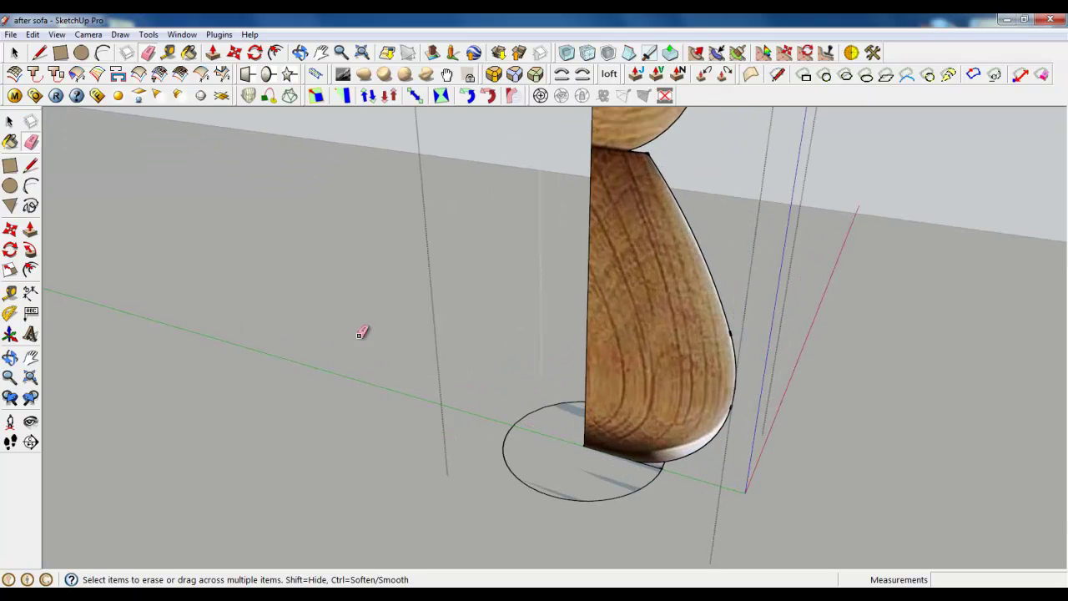
Step: Revolve the half-profile around the base circle with Follow Me into a round-headed body
key(space)
scroll(417, 448, down, 2)
scroll(476, 468, down, 2)
click(484, 469)
scroll(484, 470, up, 2)
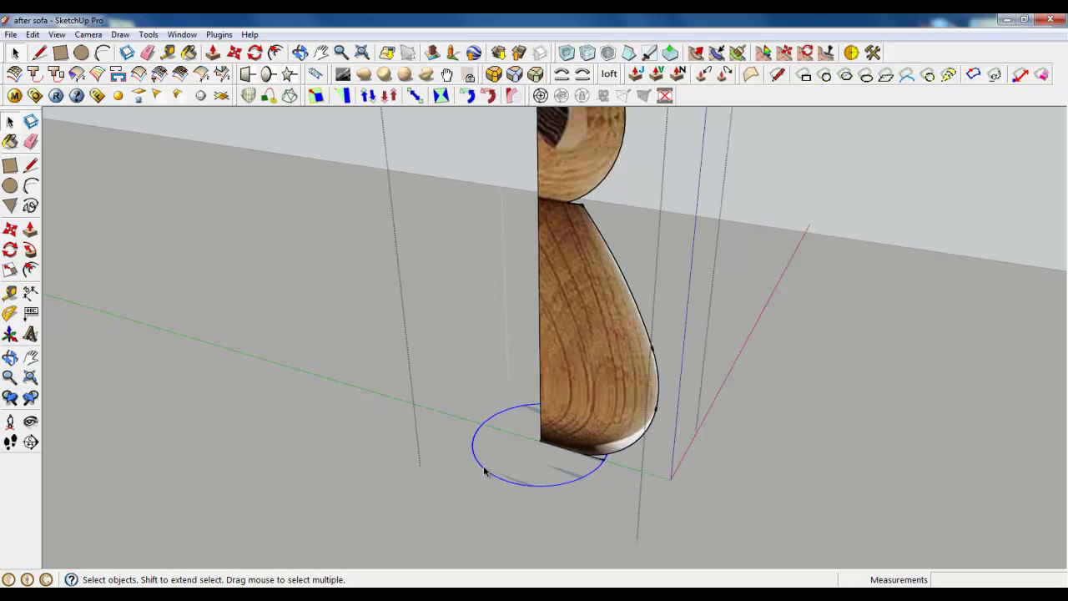
scroll(485, 472, up, 2)
click(30, 249)
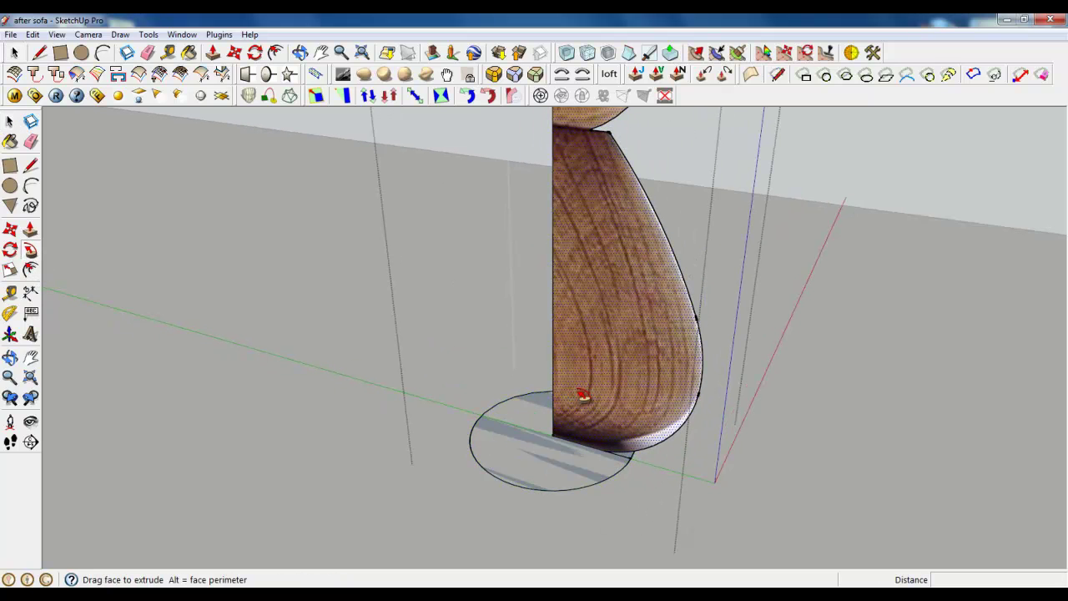
mouse_move(660, 510)
middle_down()
mouse_move(661, 305)
mouse_move(625, 367)
mouse_move(682, 290)
middle_up()
scroll(682, 290, down, 3)
mouse_move(563, 370)
middle_down()
mouse_move(465, 375)
mouse_move(622, 375)
middle_up()
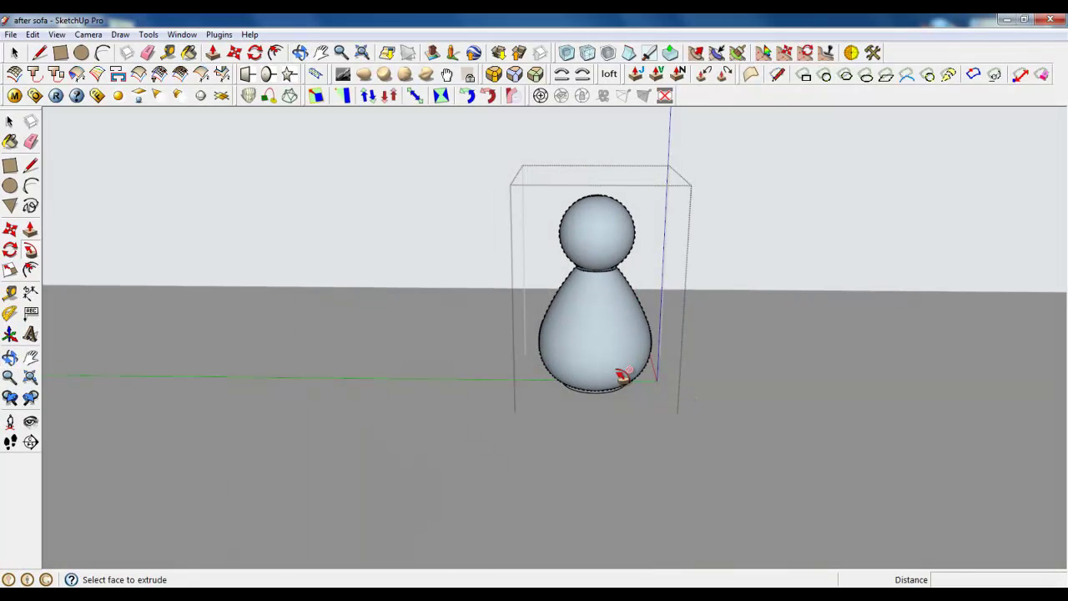
Step: Draw a rectangle on the ground beside the bird and pull it up into a tall box
click(60, 53)
scroll(469, 349, up, 3)
click(467, 348)
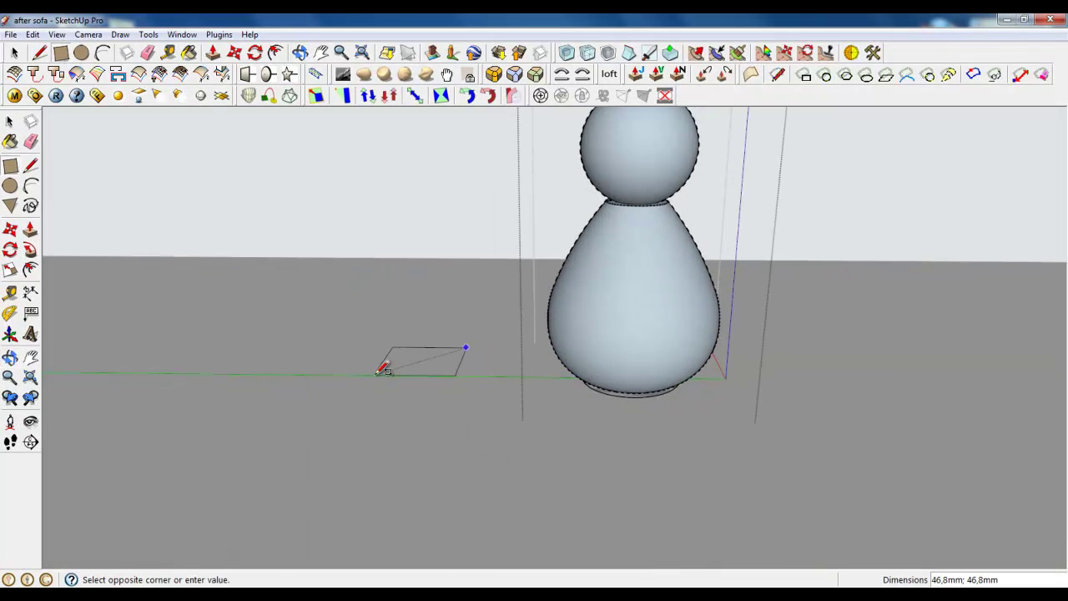
click(374, 374)
click(214, 53)
drag(420, 359, 410, 200)
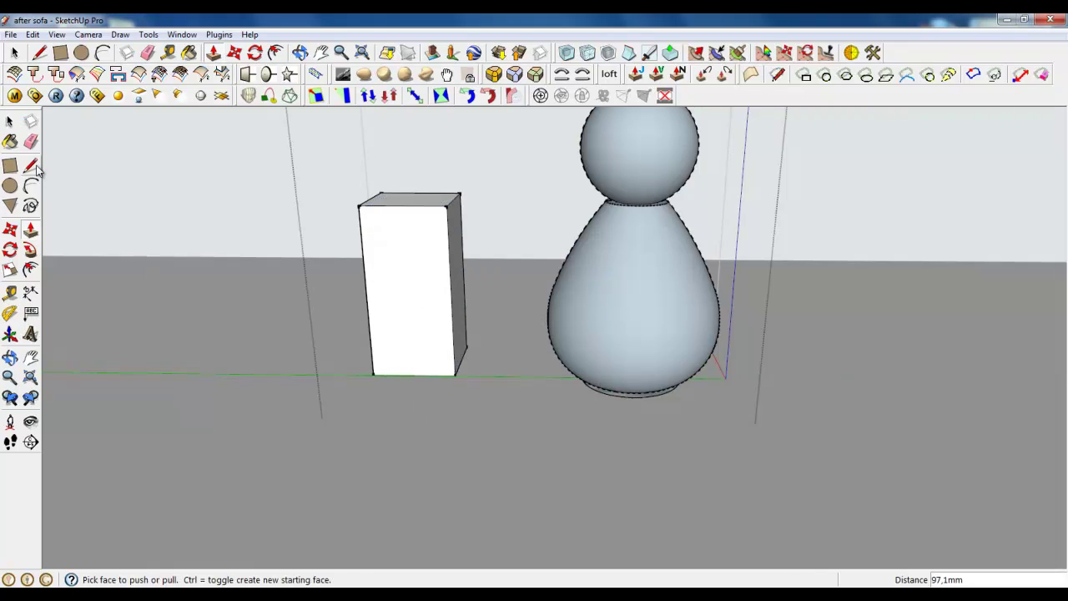
Step: Draw a small circle on the box face and pull it out into a cylinder
click(10, 185)
click(409, 293)
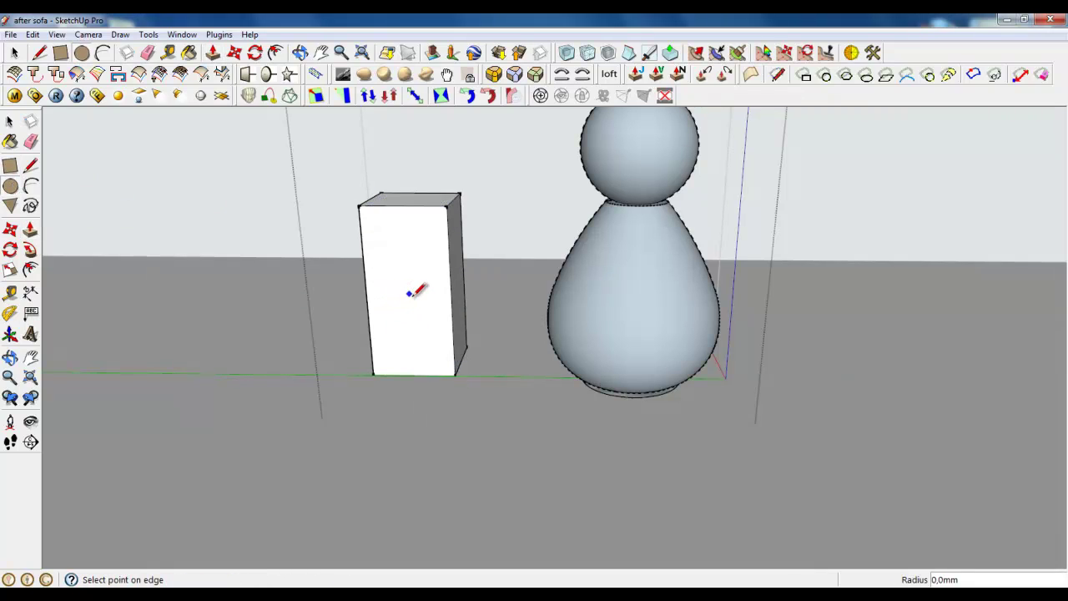
click(421, 306)
click(213, 52)
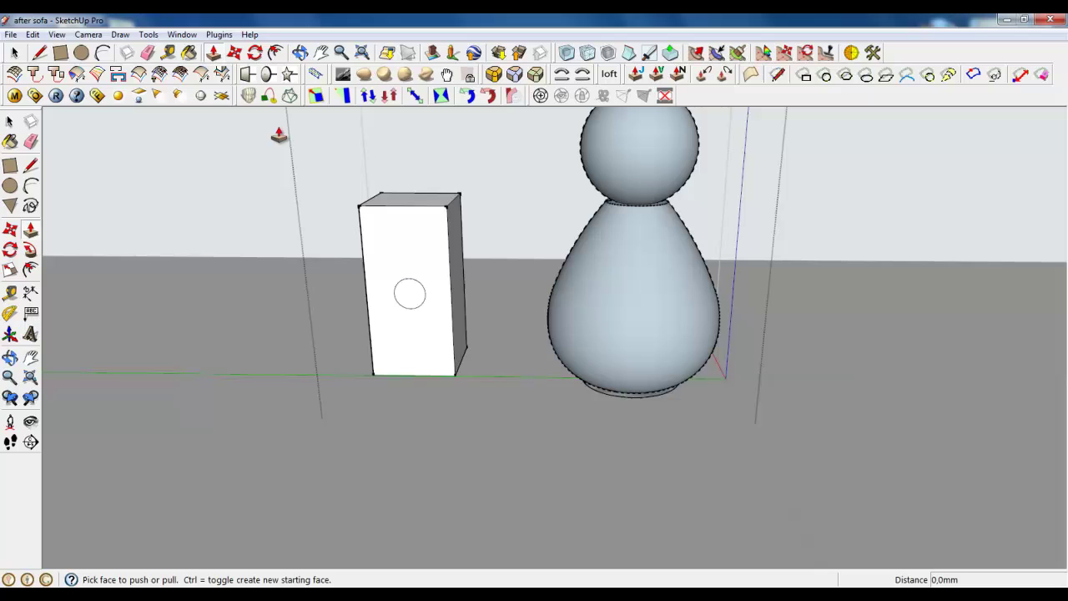
drag(410, 294, 414, 295)
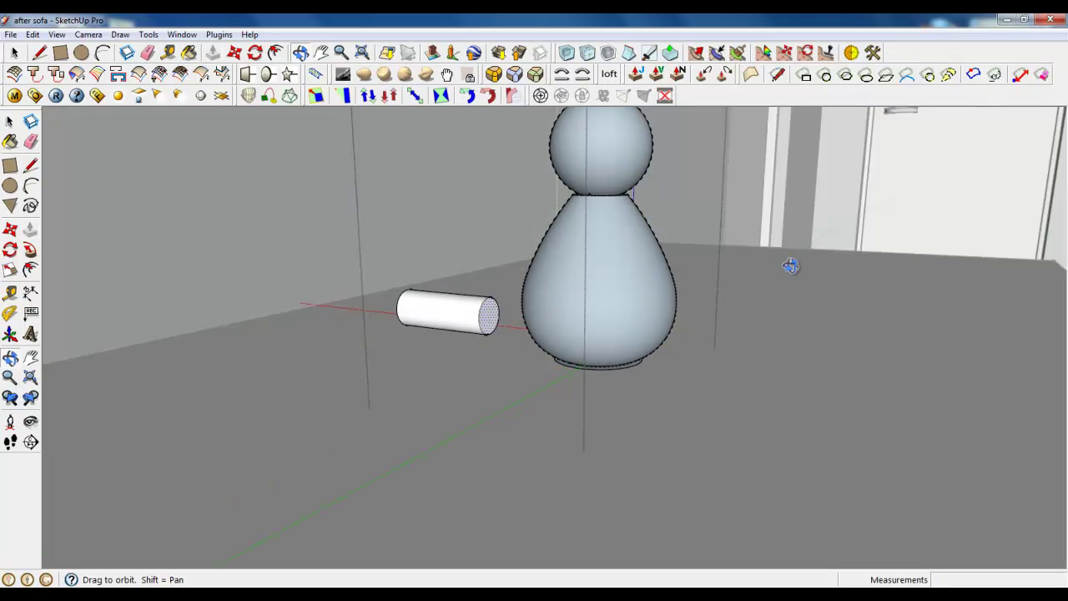
middle_drag(414, 295, 627, 306)
Step: Stretch the cylinder lengthwise along the red axis with the Scale tool
click(15, 53)
scroll(542, 334, down, 2)
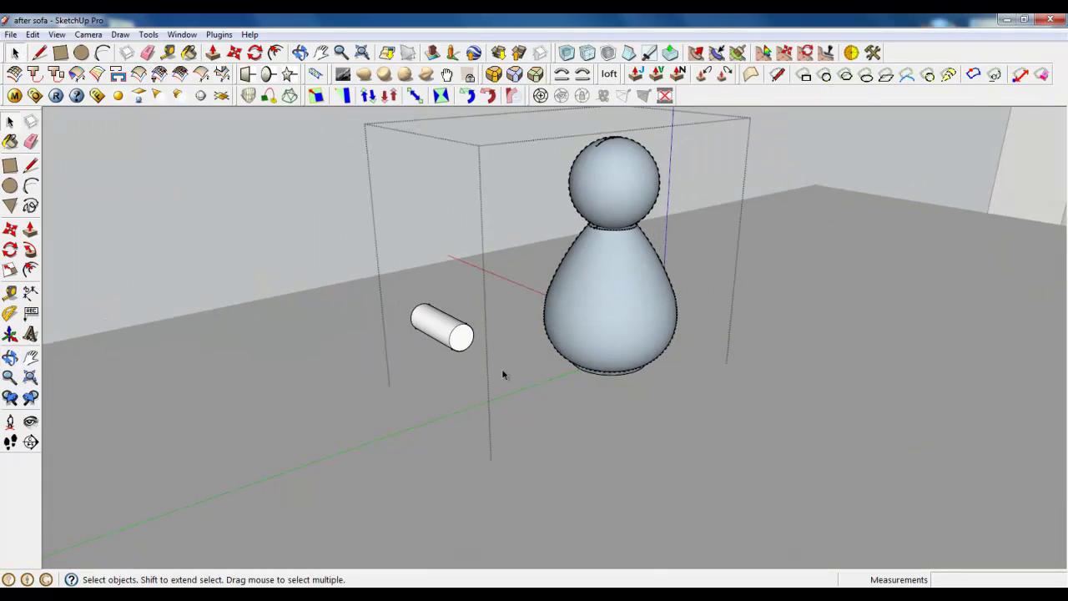
scroll(459, 328, up, 4)
click(459, 328)
click(10, 270)
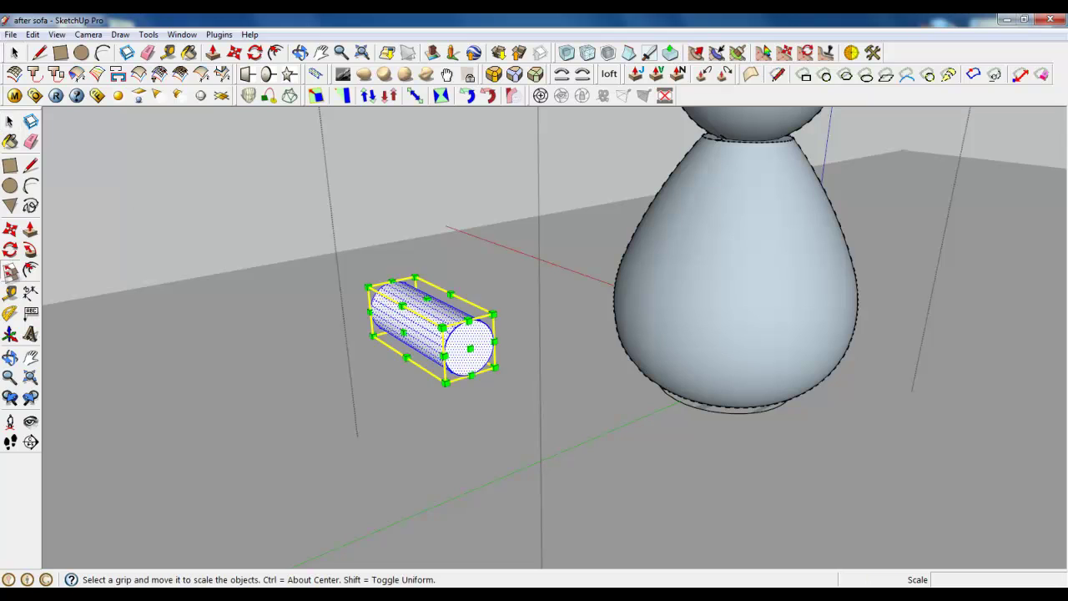
drag(468, 347, 656, 448)
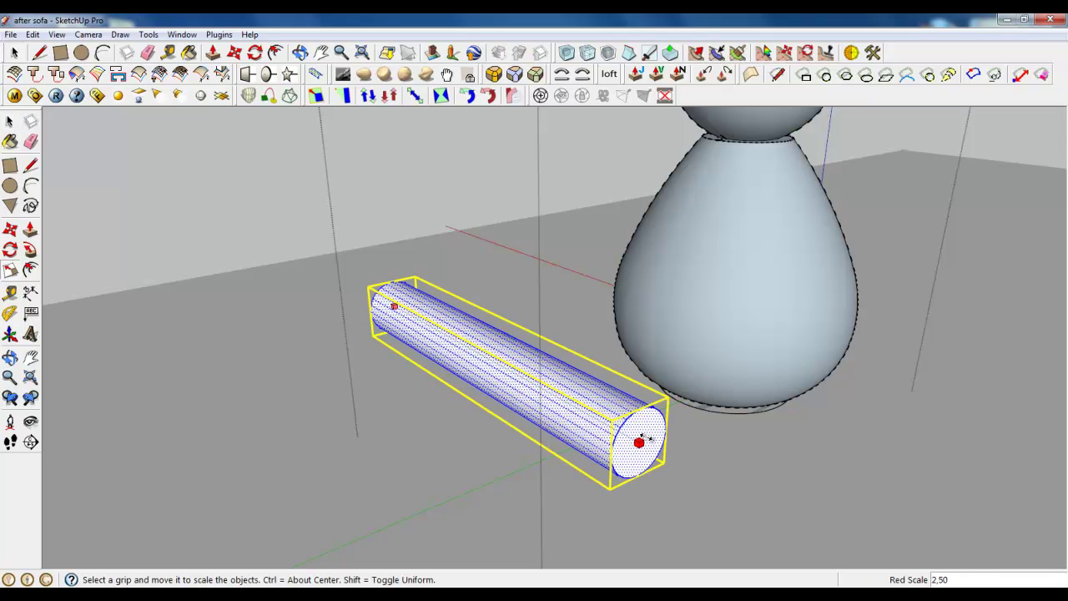
scroll(608, 412, down, 2)
middle_drag(607, 412, 269, 387)
scroll(418, 410, down, 2)
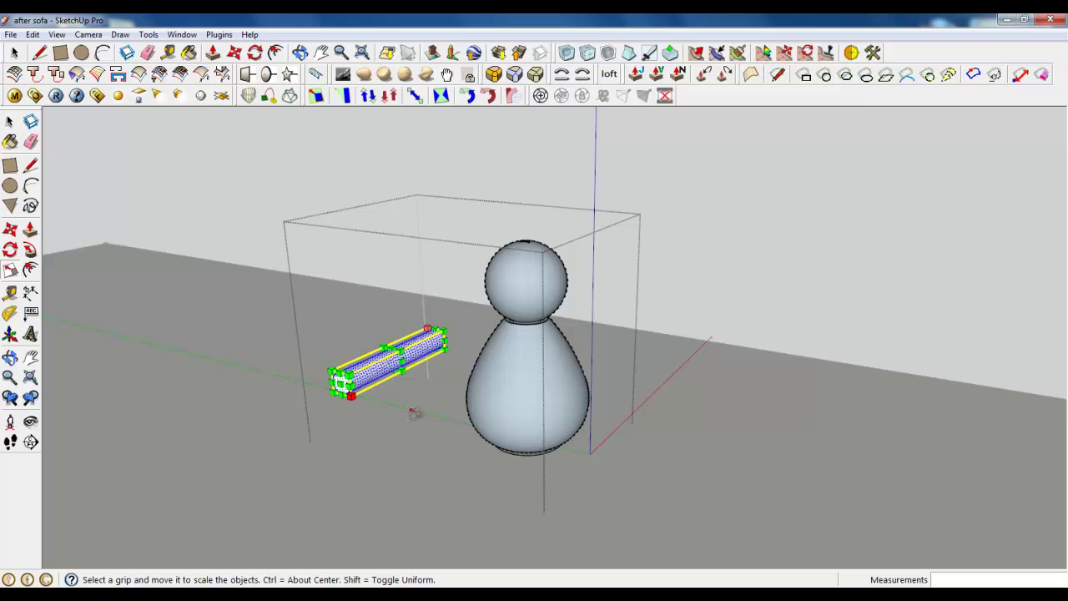
scroll(373, 424, up, 2)
scroll(373, 424, up, 3)
Step: Make the cylinder a group, try moving it into the head, and undo that move
click(235, 52)
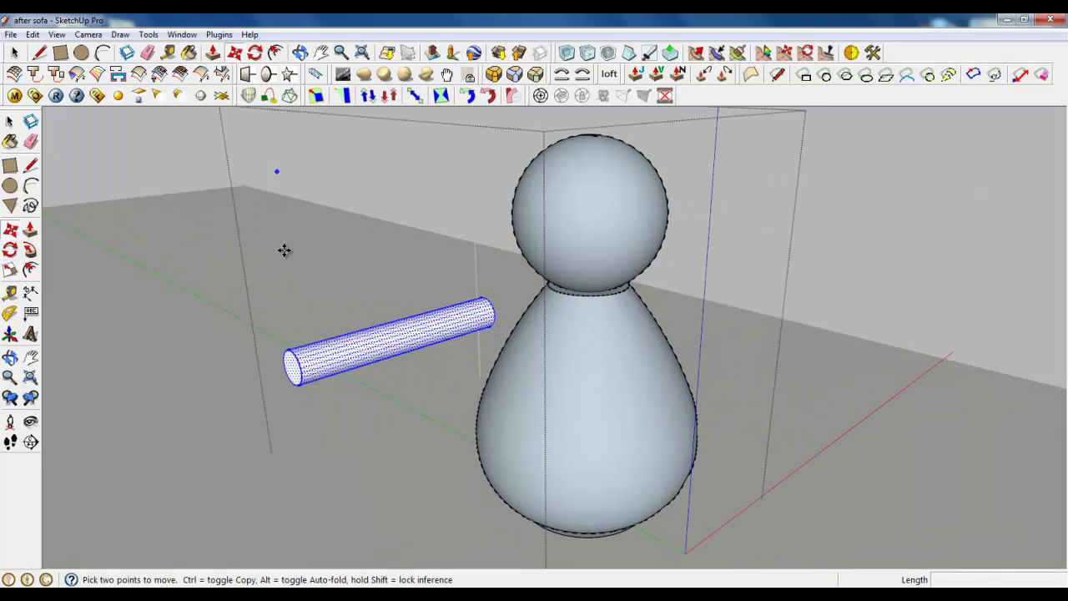
right_click(294, 360)
click(343, 148)
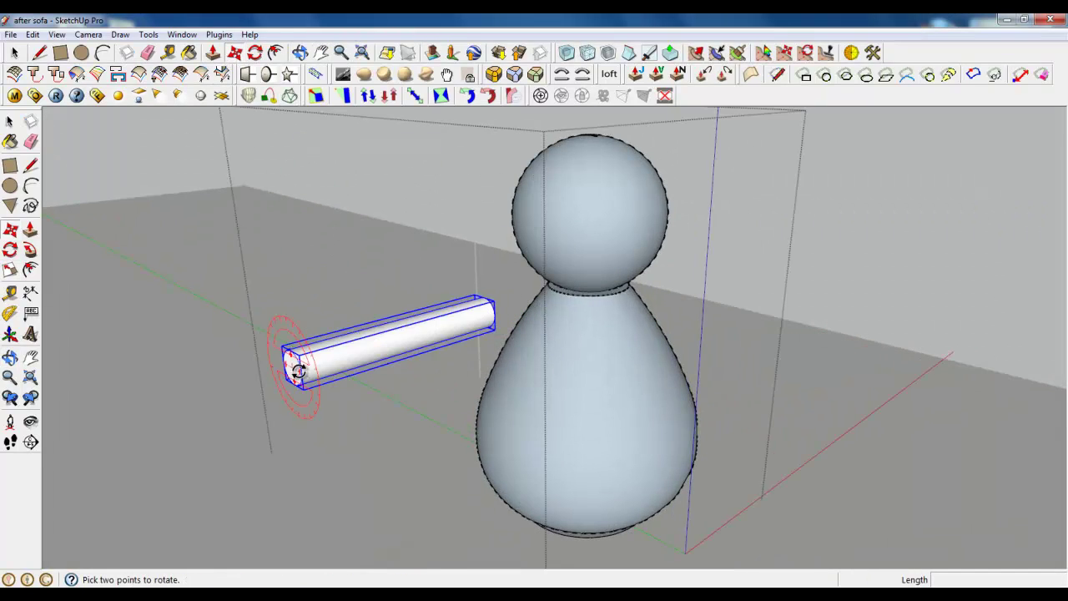
click(400, 351)
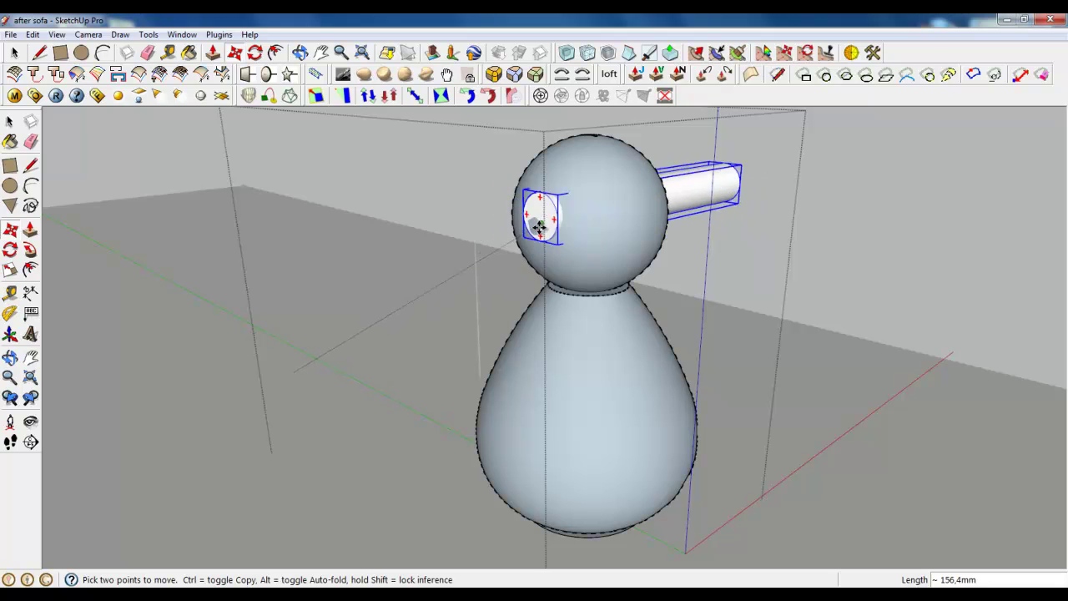
click(540, 228)
key(ctrl+z)
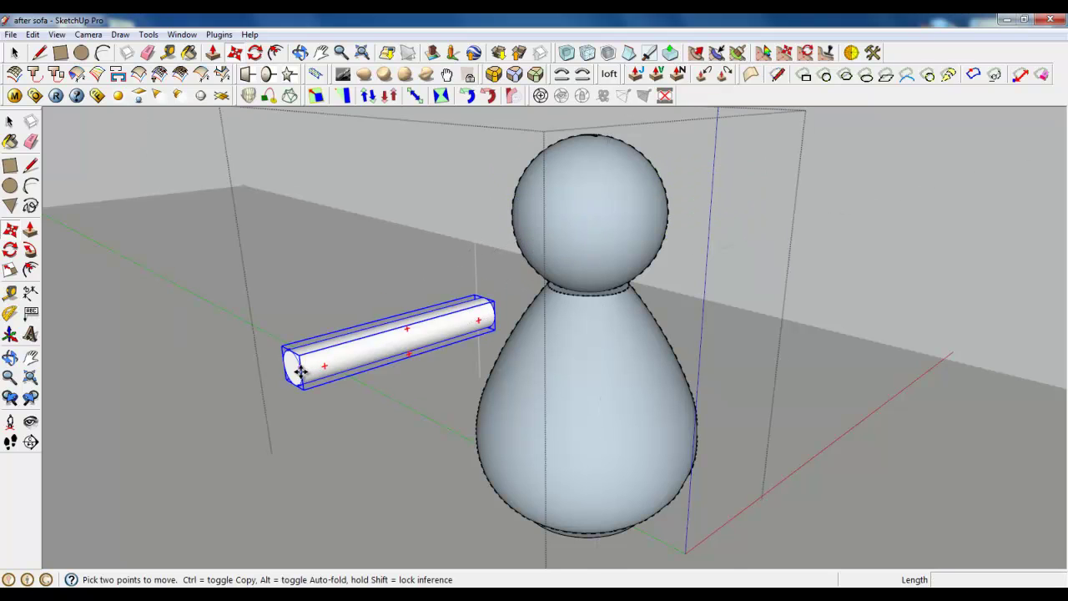
scroll(300, 371, up, 3)
Step: Move the cylinder group onto the body, then up onto the bird's head
click(289, 378)
scroll(290, 378, down, 3)
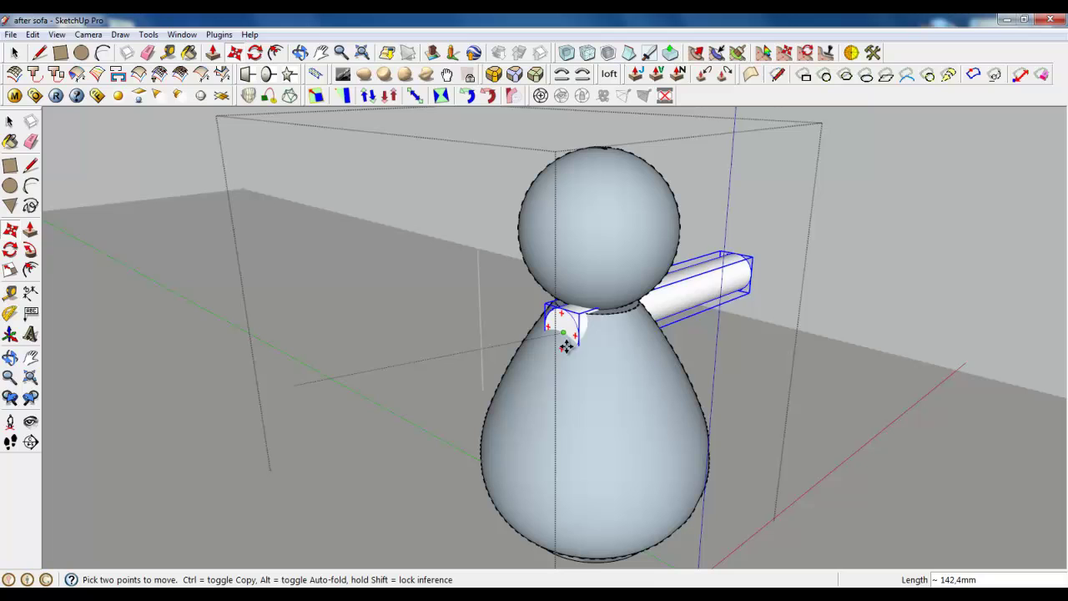
click(566, 352)
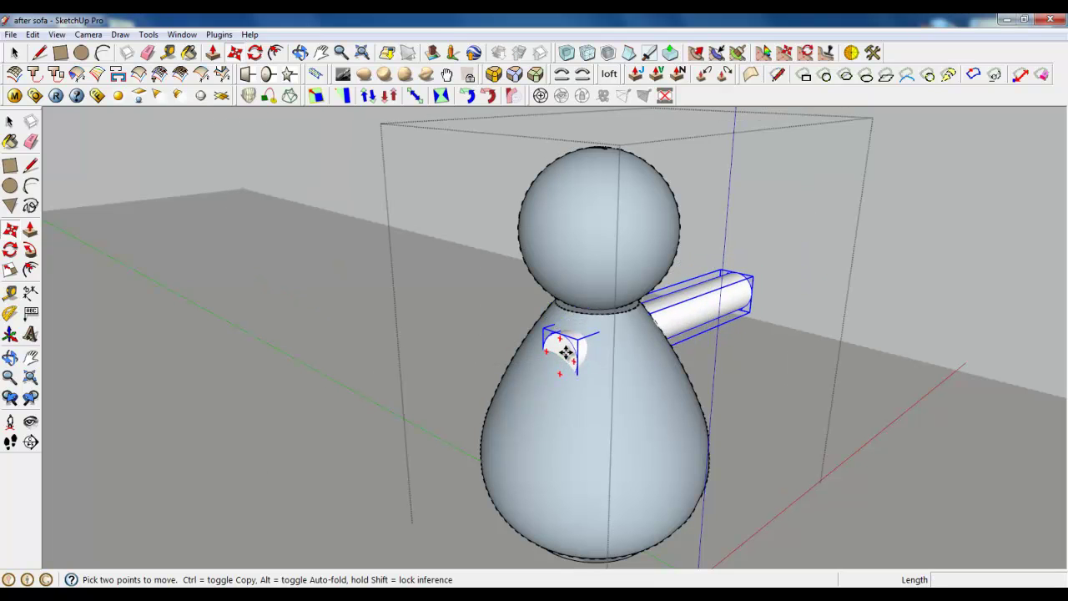
click(566, 351)
click(565, 222)
scroll(565, 222, up, 2)
middle_drag(643, 203, 551, 264)
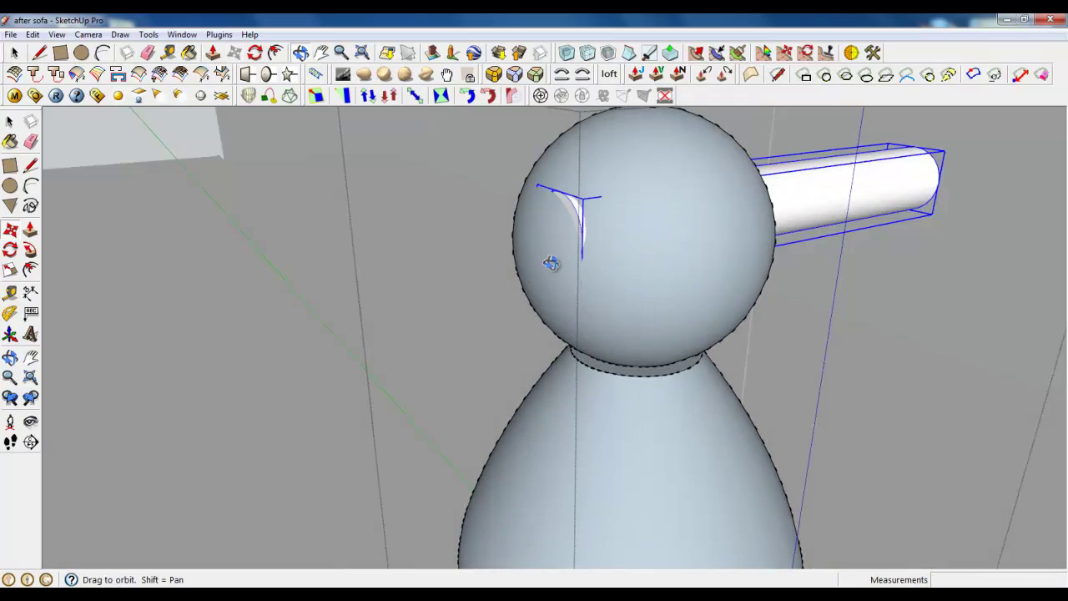
scroll(559, 275, down, 3)
scroll(573, 289, down, 3)
Step: Centre the cylinder through the head so it sticks out on both sides
click(801, 274)
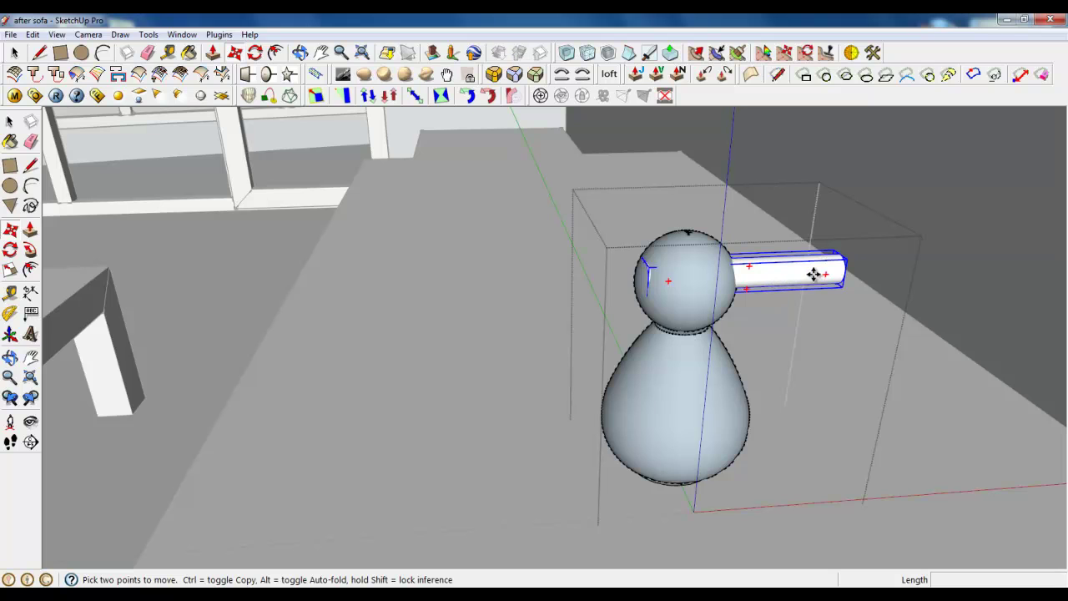
click(751, 278)
scroll(751, 278, up, 3)
mouse_move(751, 278)
middle_down()
mouse_move(756, 242)
mouse_move(662, 239)
mouse_move(706, 245)
middle_up()
click(674, 296)
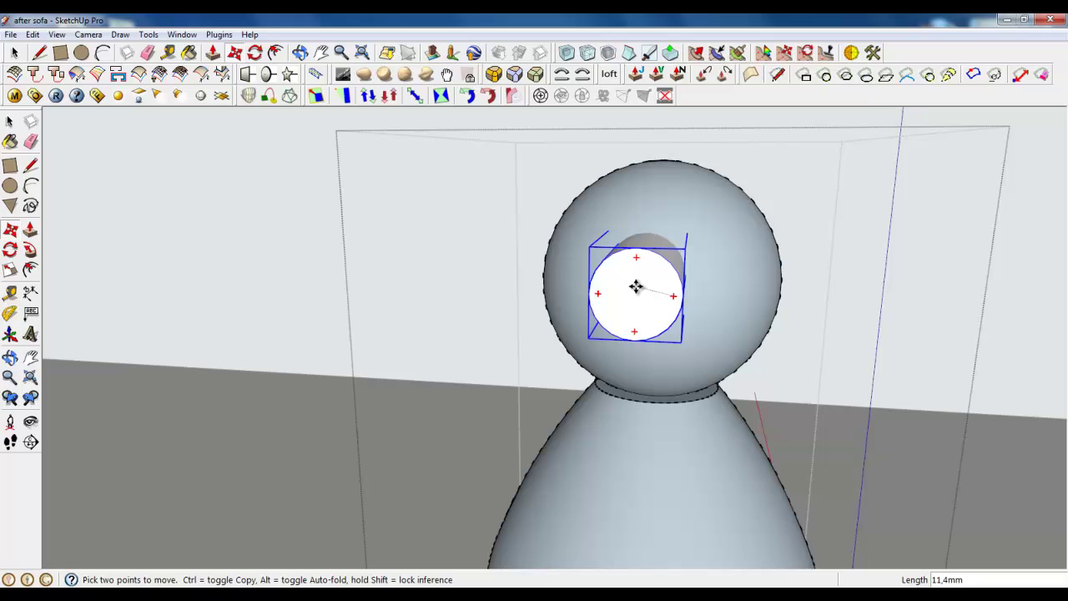
click(636, 287)
mouse_move(723, 303)
middle_down()
mouse_move(477, 317)
mouse_move(768, 336)
mouse_move(468, 352)
mouse_move(500, 341)
middle_up()
click(505, 290)
Step: Explode the two cylinder groups into loose geometry
right_click(500, 342)
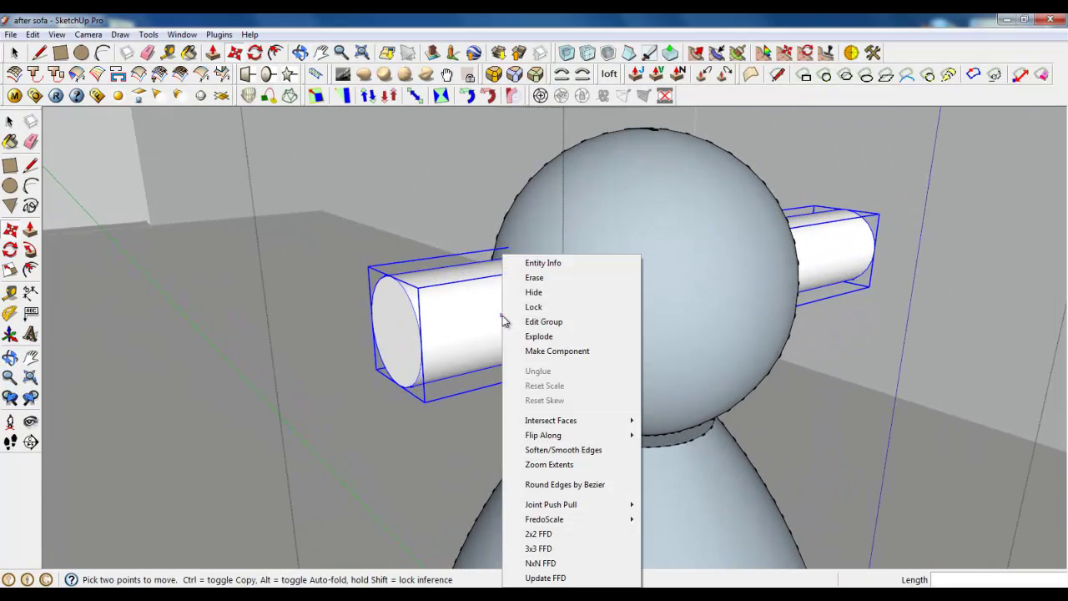
click(544, 338)
key(m)
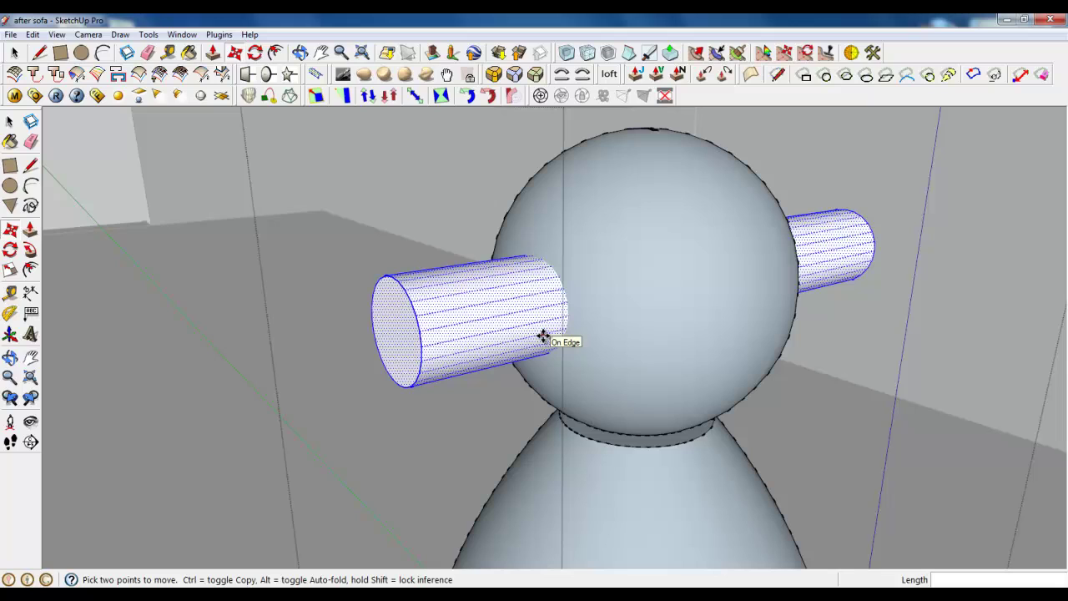
key(space)
Step: Select the bird body and both cylinders and run Intersect Faces With Selection
click(655, 291)
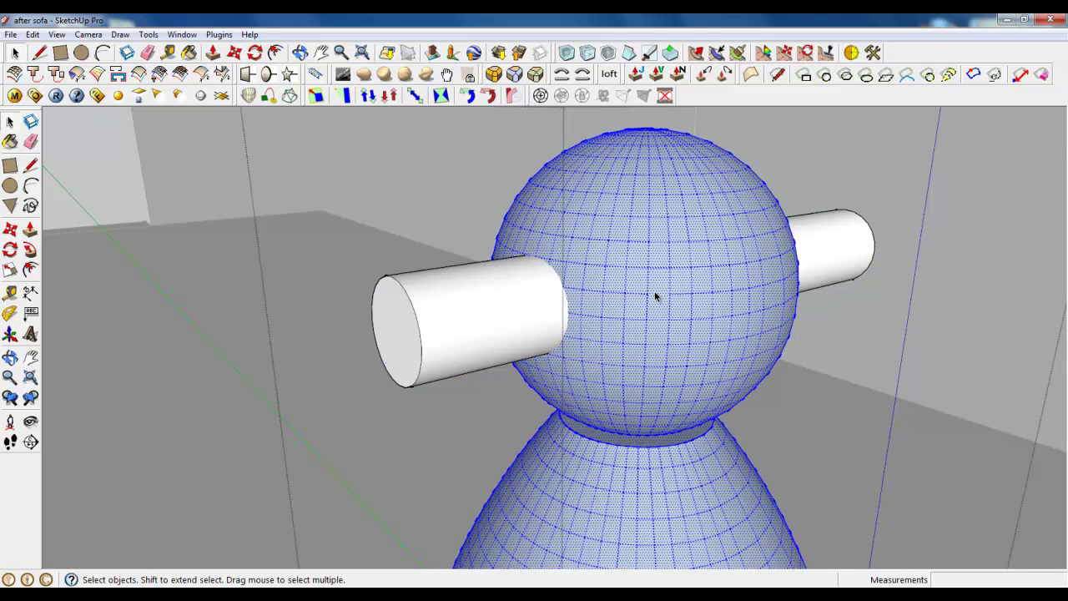
scroll(635, 198, down, 3)
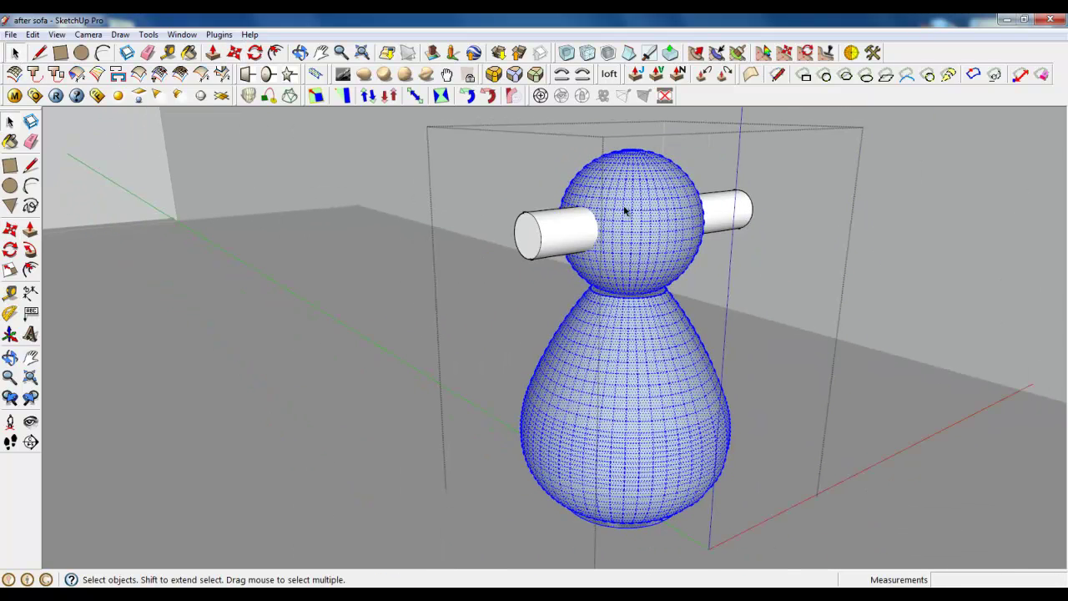
scroll(624, 210, up, 1)
ctrl+triple_click(557, 242)
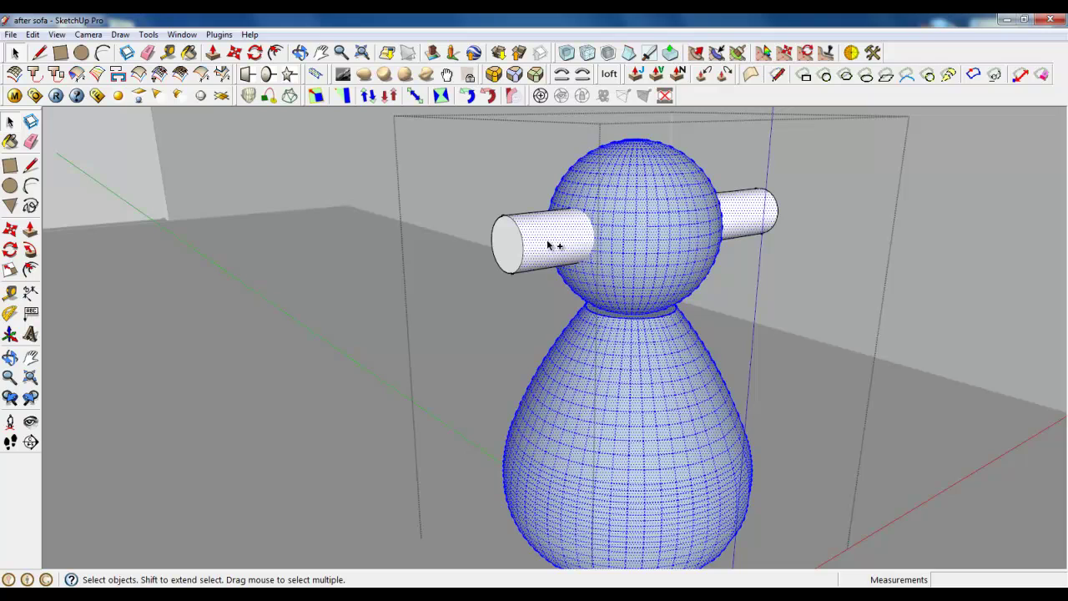
click(31, 35)
mouse_move(70, 332)
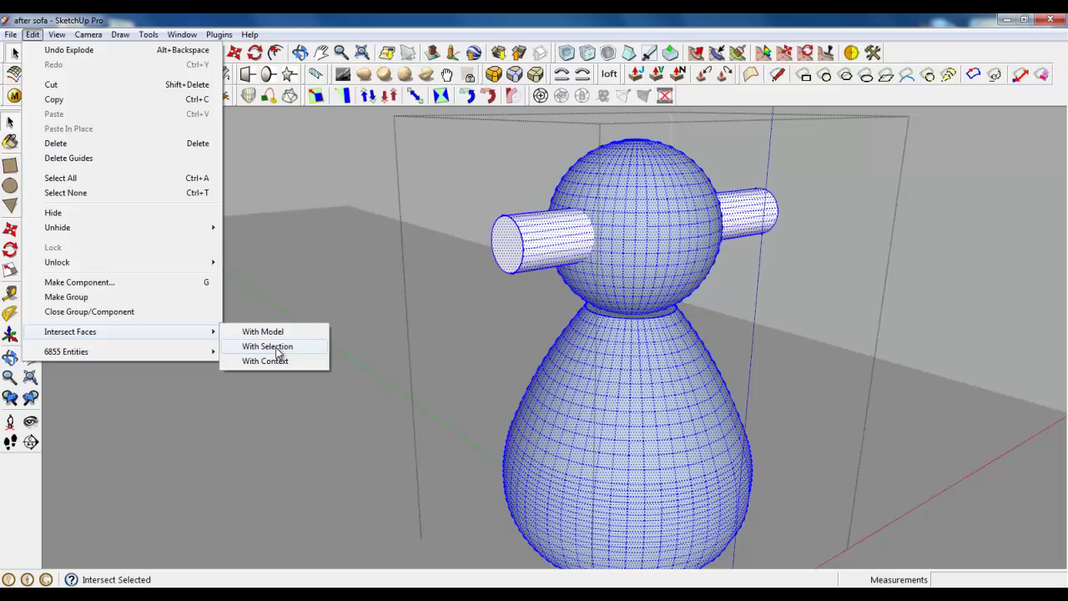
click(278, 349)
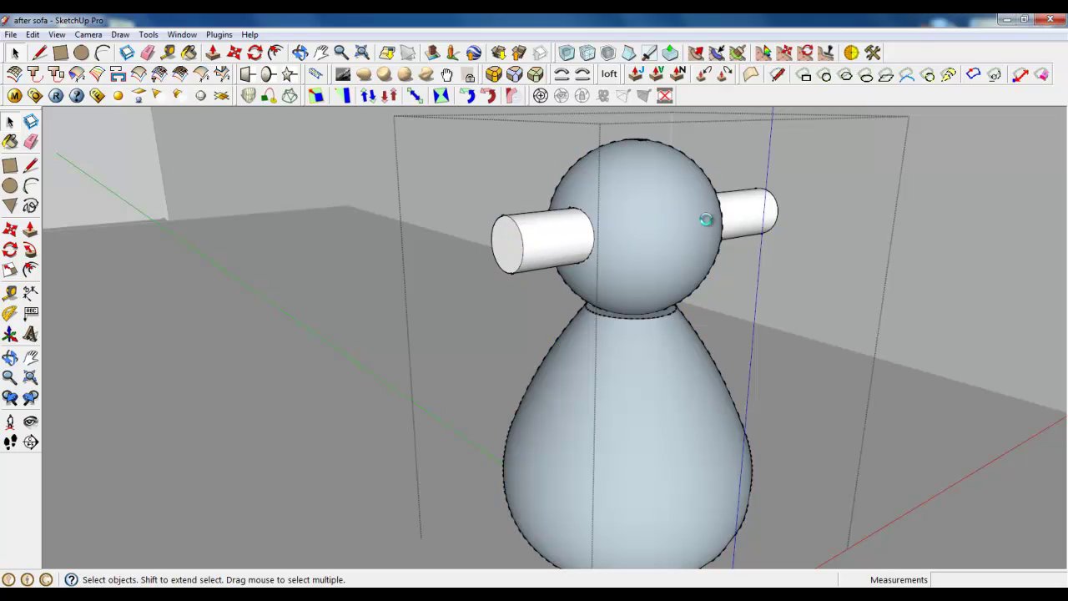
Step: Orbit around the head to inspect the cylinder and the circular hole cut in its side
scroll(607, 242, up, 3)
mouse_move(607, 242)
middle_down()
mouse_move(640, 267)
mouse_move(625, 231)
middle_up()
scroll(500, 265, up, 3)
mouse_move(501, 266)
middle_down()
mouse_move(710, 273)
mouse_move(540, 274)
middle_up()
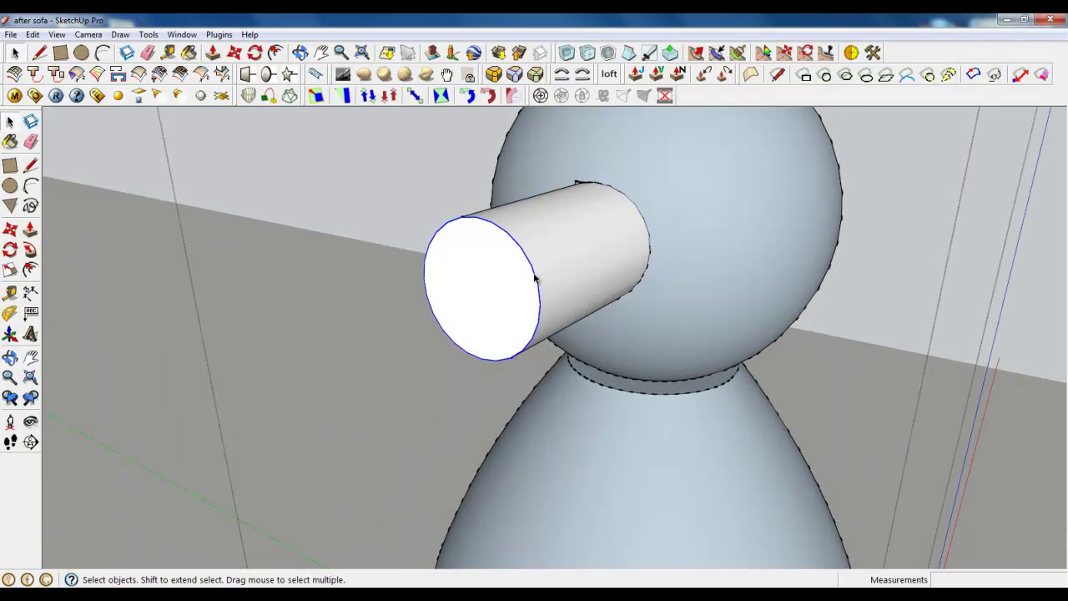
mouse_move(601, 243)
middle_down()
mouse_move(558, 309)
mouse_move(680, 254)
middle_up()
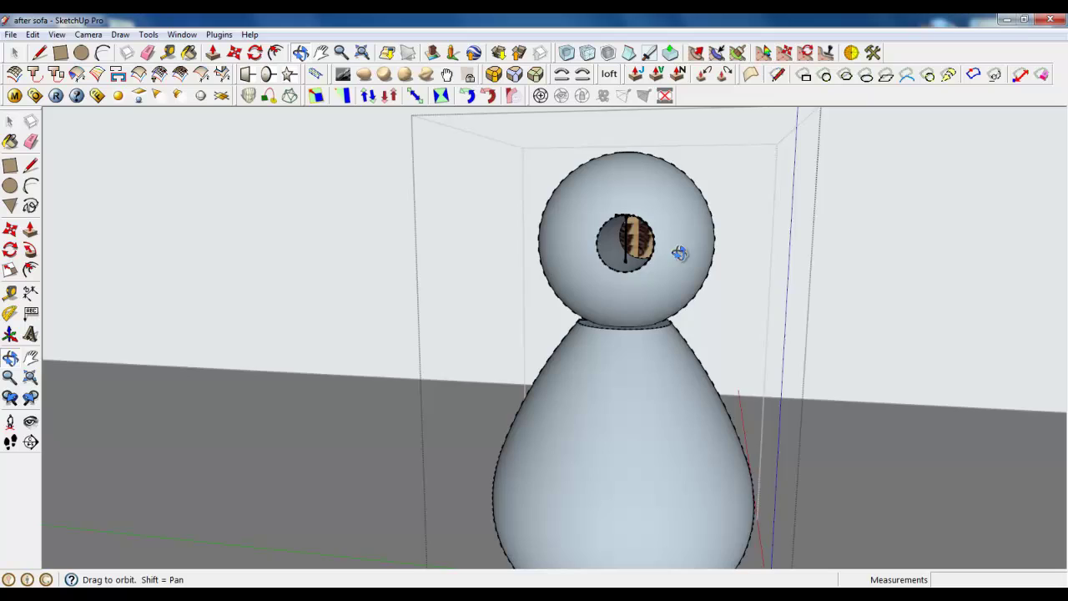
scroll(643, 254, up, 1)
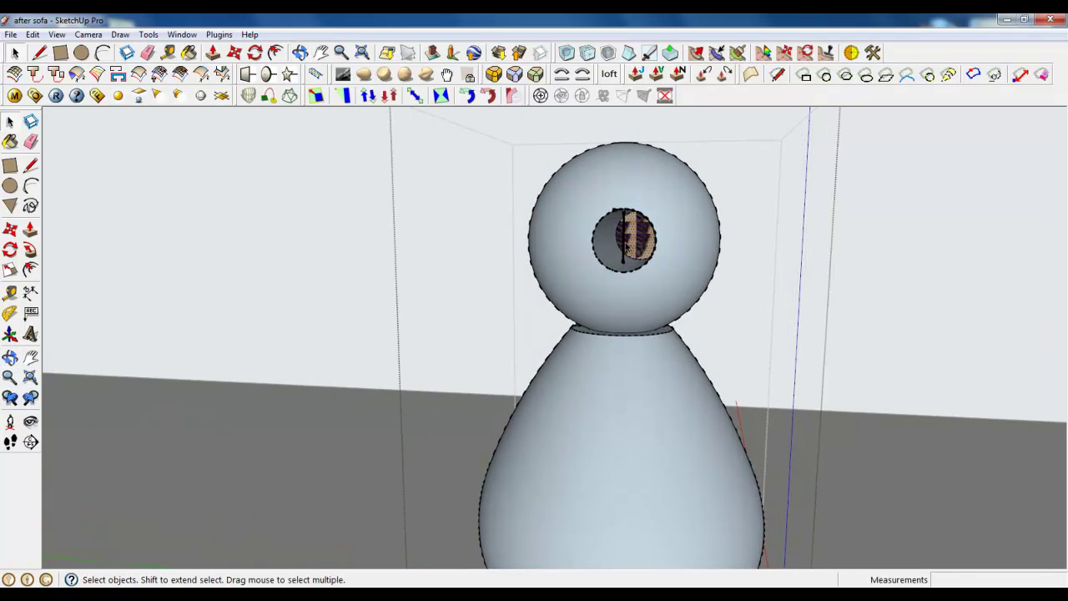
scroll(641, 277, up, 2)
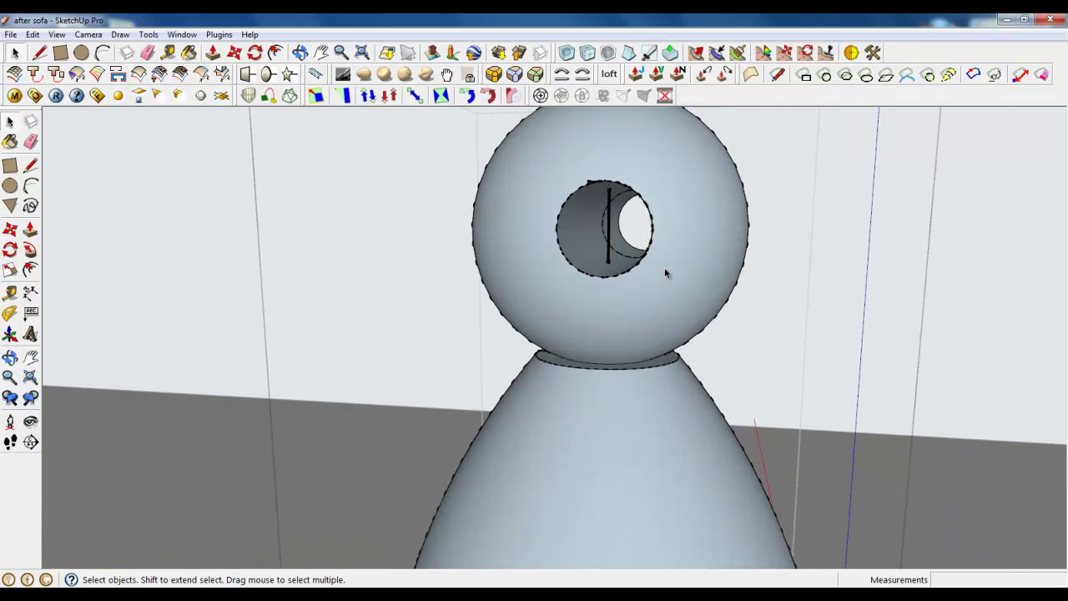
middle_drag(664, 267, 414, 291)
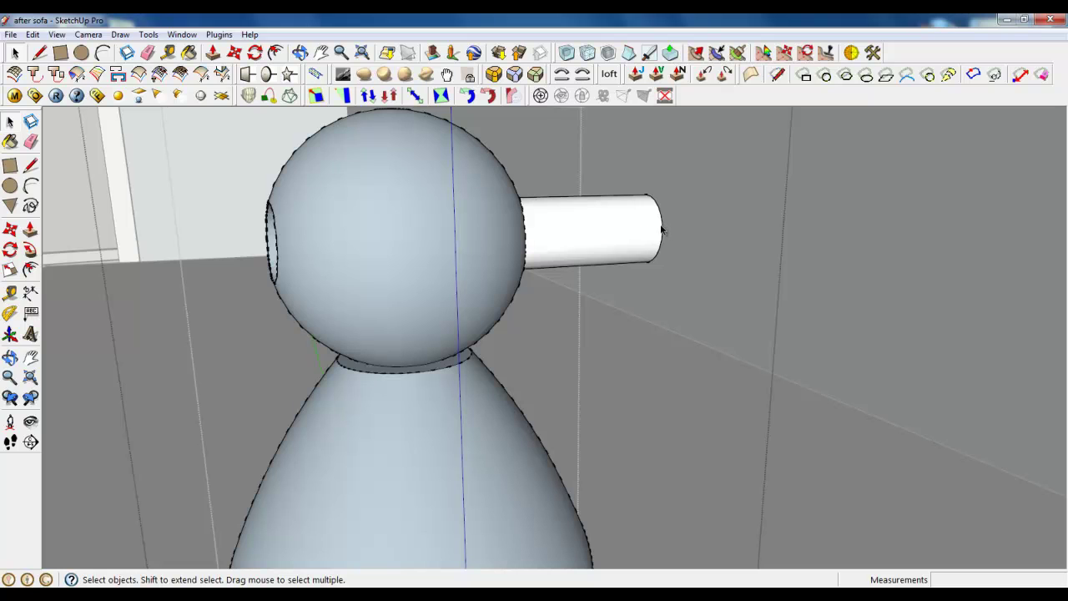
scroll(639, 215, down, 1)
scroll(639, 214, down, 4)
mouse_move(640, 215)
middle_down()
mouse_move(729, 265)
mouse_move(1004, 278)
mouse_move(639, 336)
mouse_move(618, 381)
middle_up()
scroll(391, 419, up, 2)
scroll(391, 420, down, 2)
middle_drag(392, 419, 569, 408)
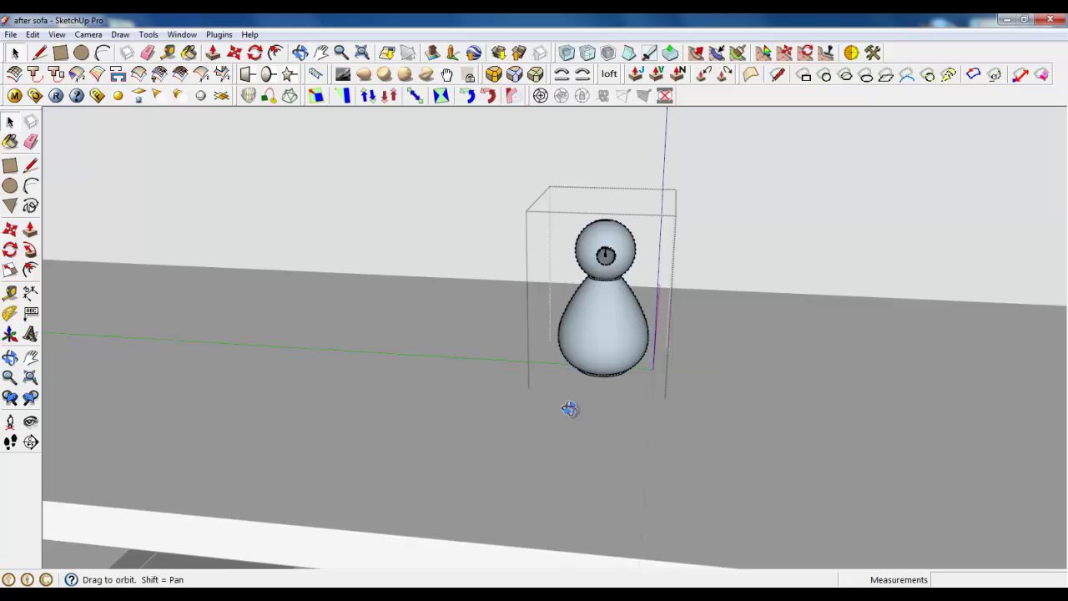
Step: Draw a thin upright triangle on the floor beside the figure with the Line tool
scroll(520, 395, up, 1)
scroll(589, 393, up, 2)
scroll(425, 331, up, 2)
middle_drag(425, 331, 499, 334)
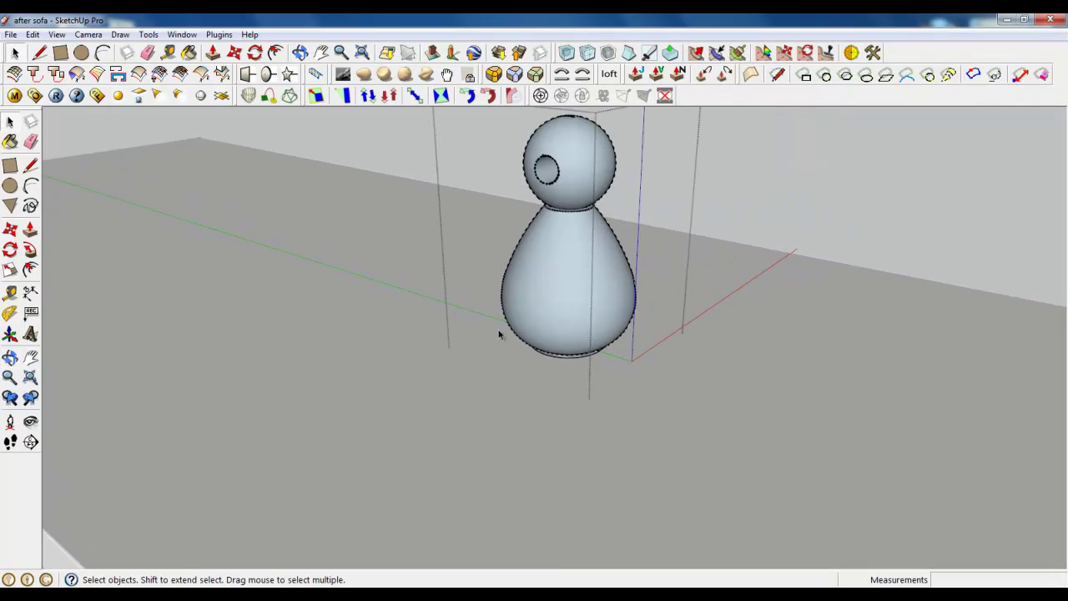
click(81, 52)
click(39, 52)
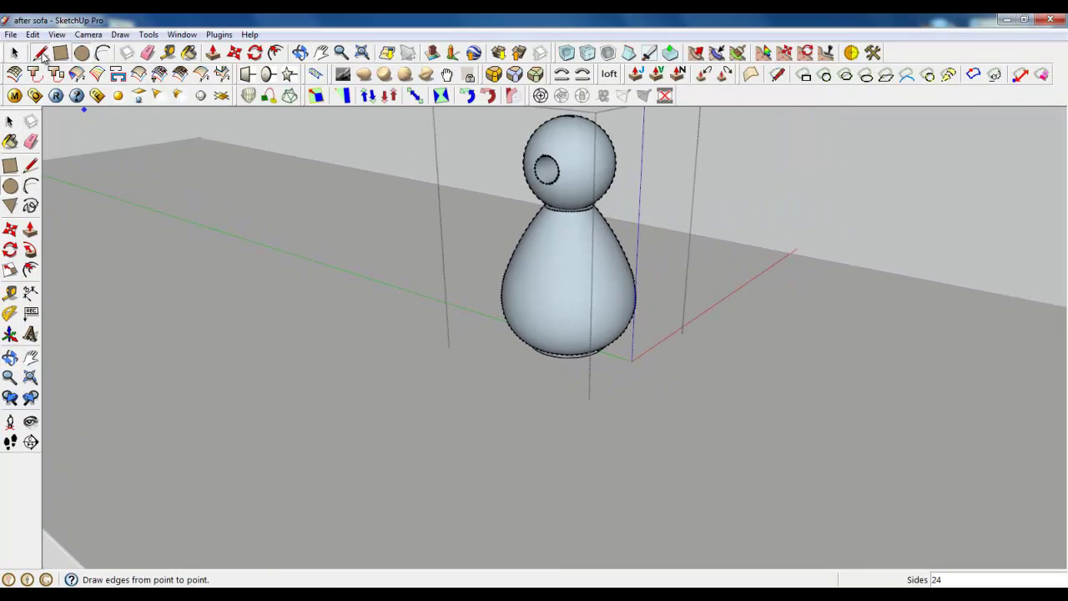
click(662, 415)
click(675, 257)
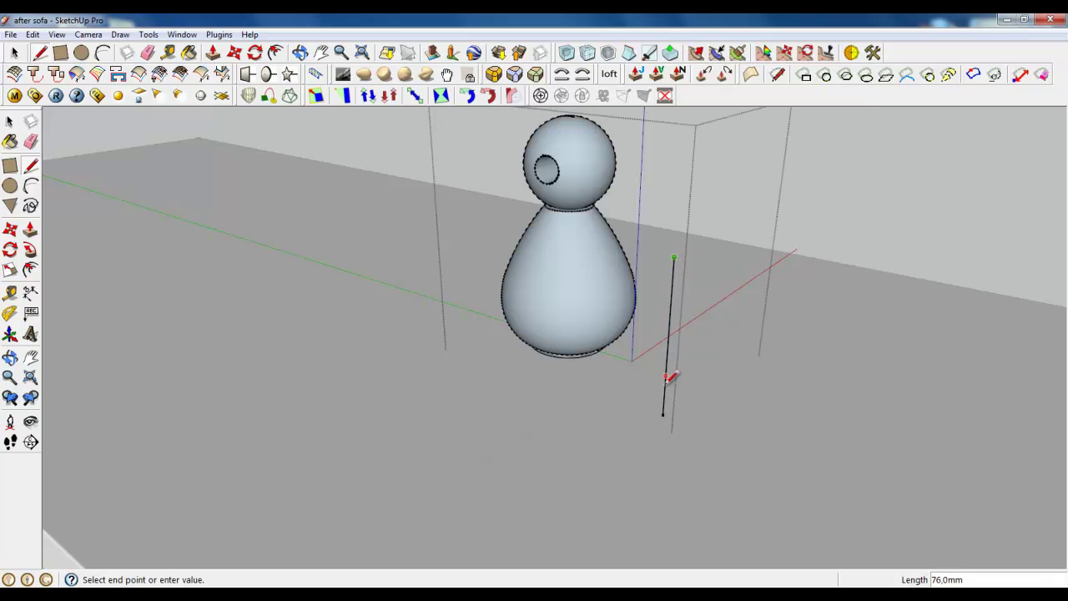
click(662, 414)
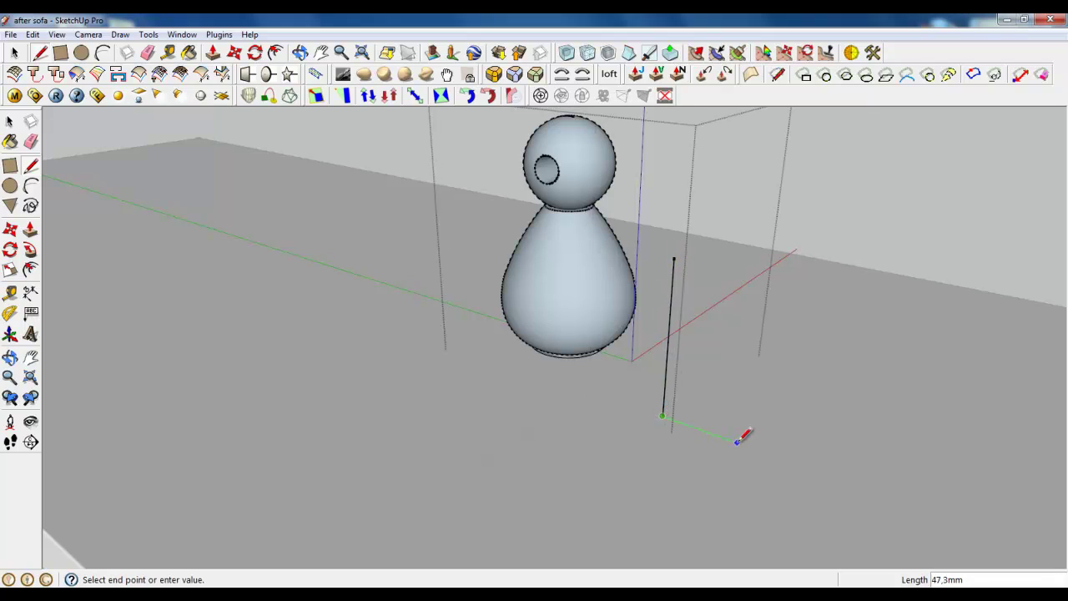
click(696, 428)
click(675, 257)
Step: Draw a small circle at the triangle's base and sweep the triangle around it into a cone
middle_drag(689, 284, 774, 410)
scroll(774, 410, up, 3)
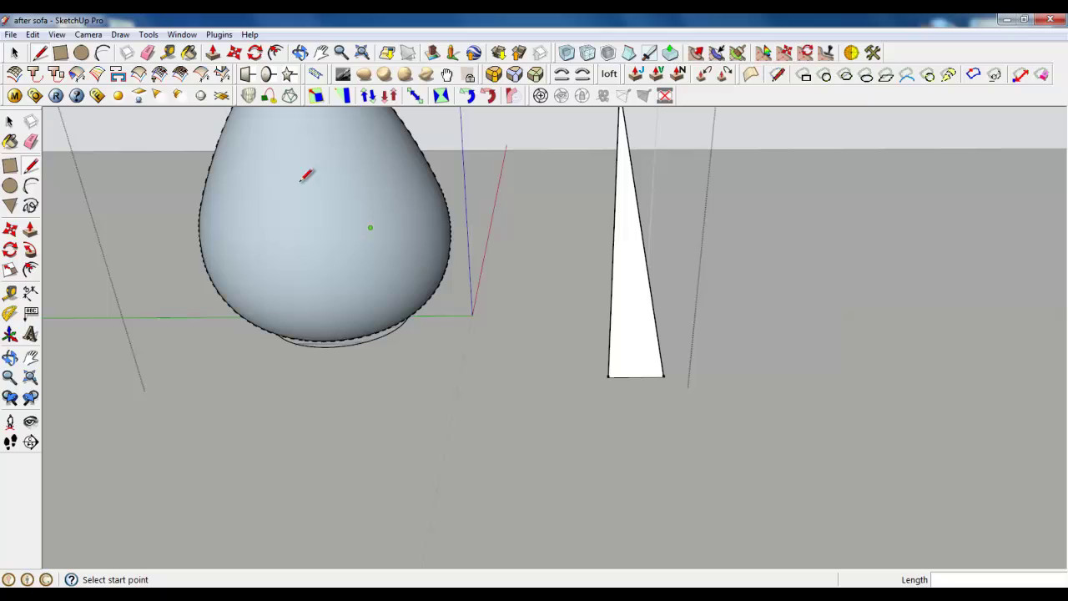
click(82, 54)
click(608, 376)
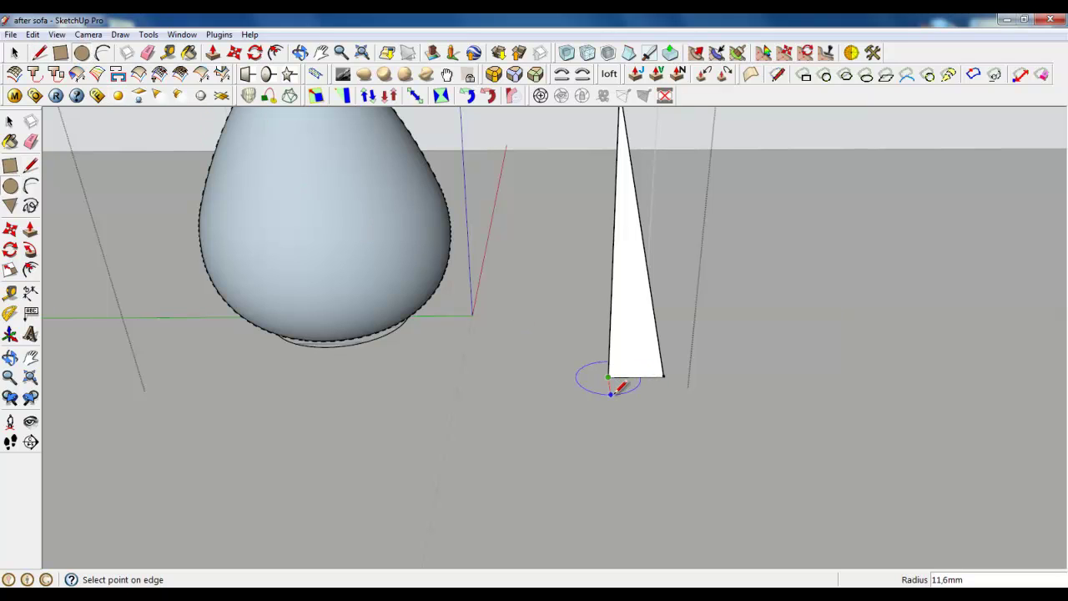
click(640, 382)
key(space)
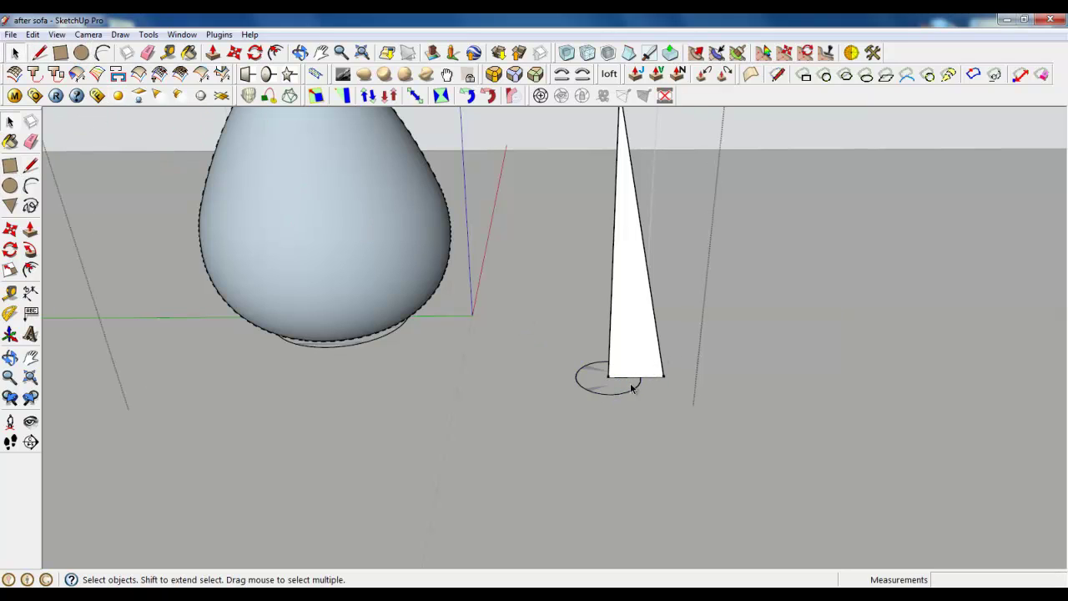
click(30, 249)
click(627, 350)
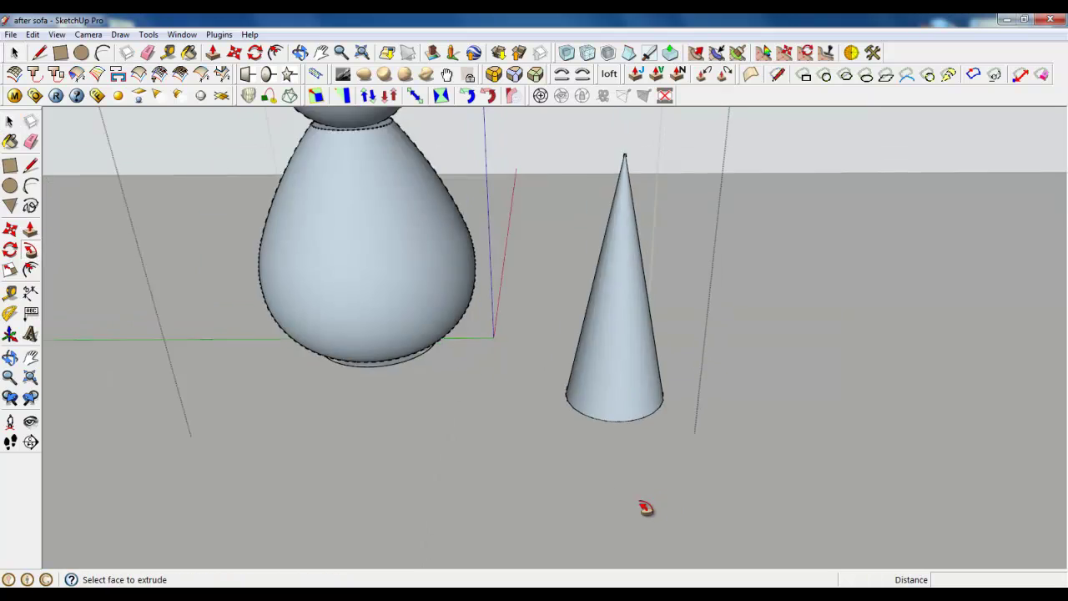
middle_drag(644, 506, 171, 226)
click(16, 54)
click(616, 429)
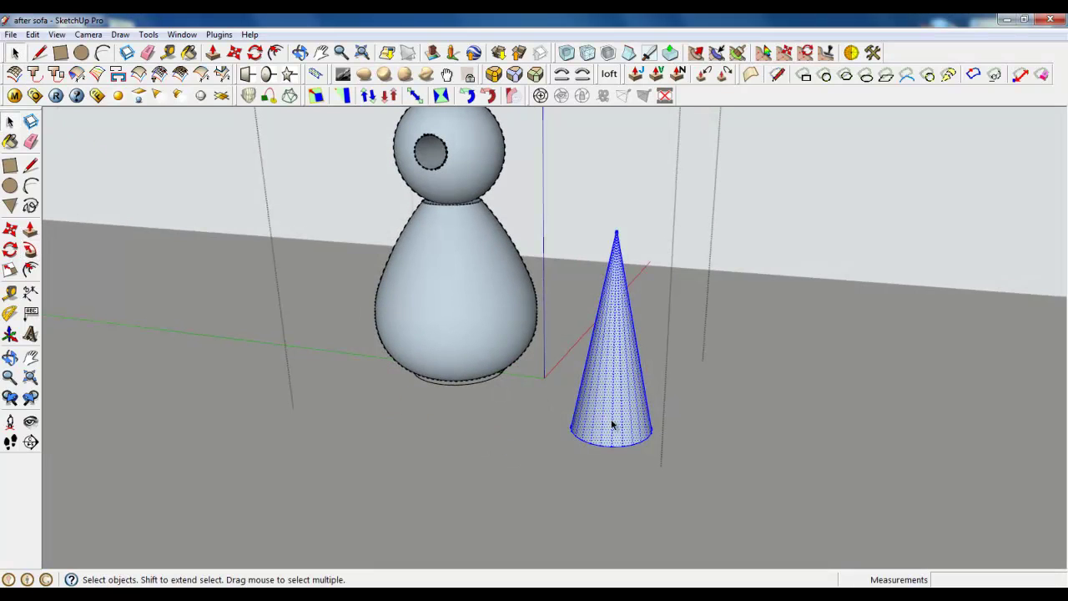
Step: Group the cone and scale it narrower along both horizontal axes
right_click(616, 424)
click(657, 234)
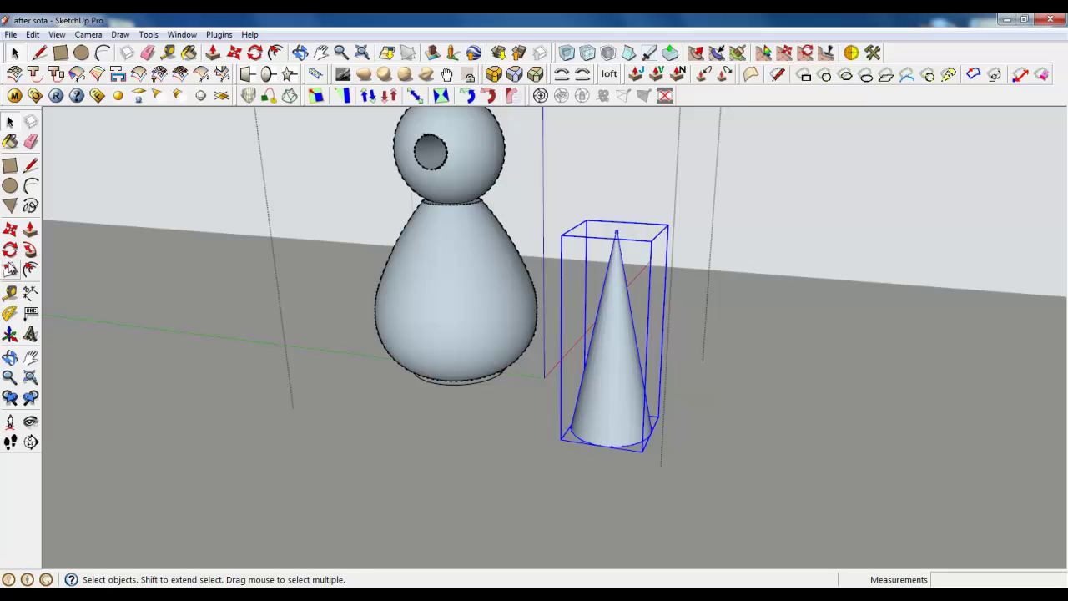
key(s)
scroll(674, 513, up, 3)
scroll(674, 501, up, 1)
drag(652, 266, 590, 262)
middle_drag(590, 262, 381, 390)
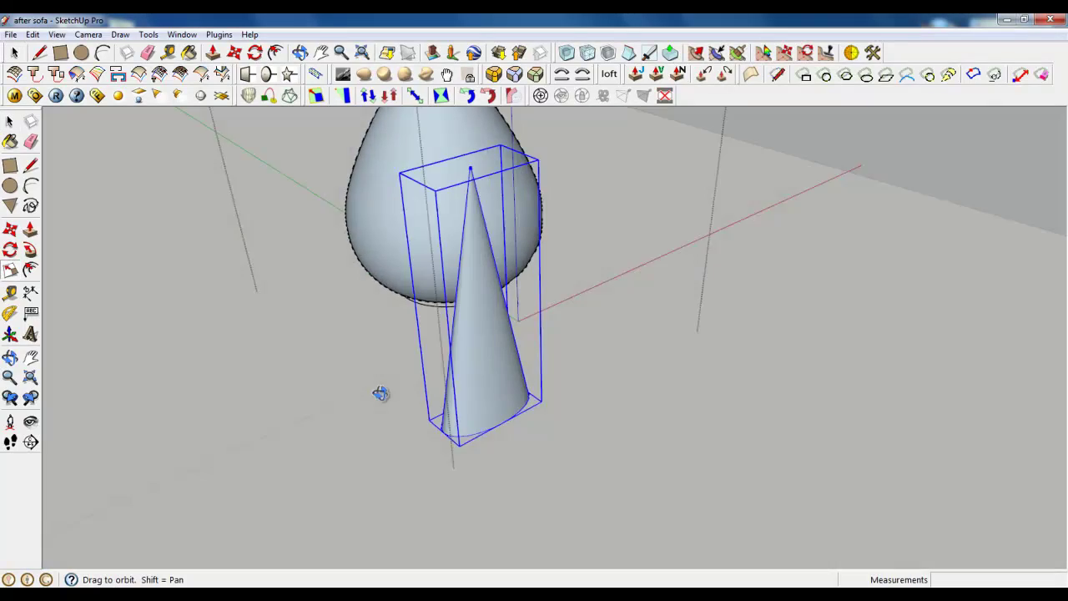
scroll(405, 316, up, 3)
drag(406, 316, 517, 287)
middle_drag(672, 496, 548, 445)
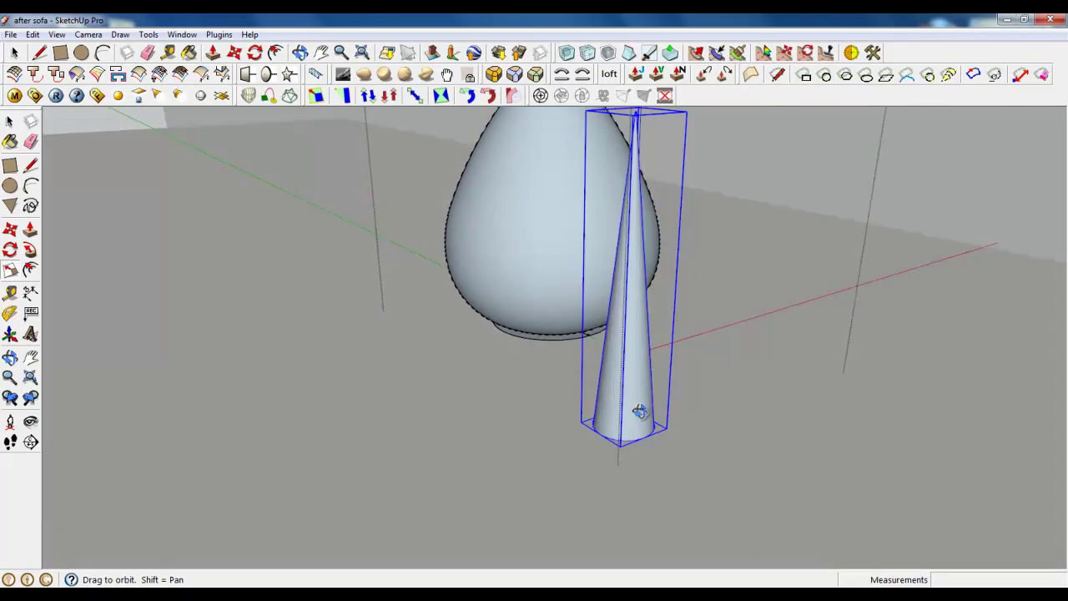
scroll(564, 439, down, 3)
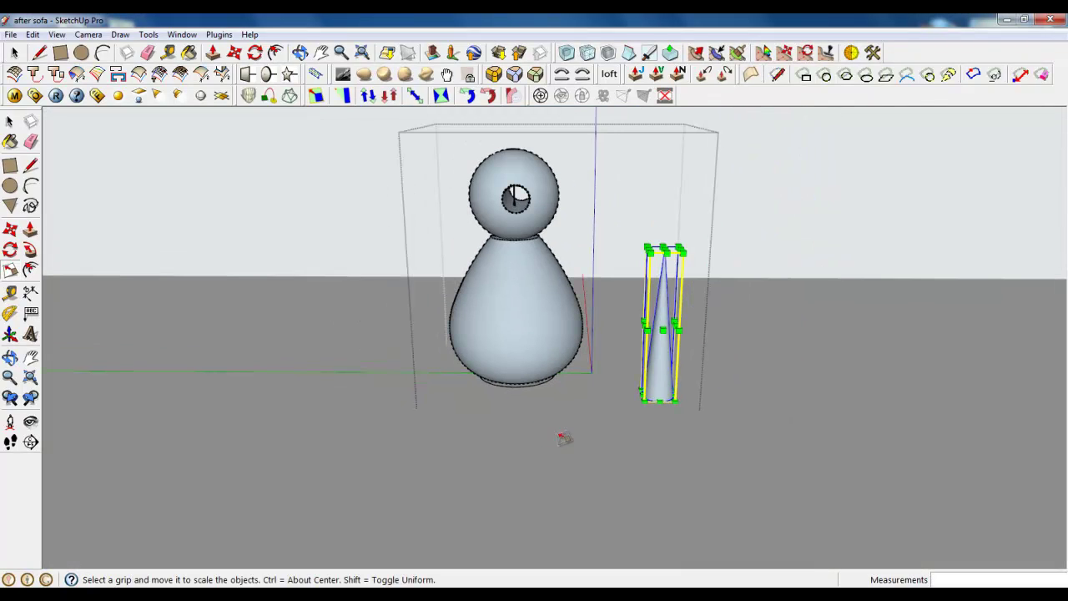
Step: Rotate the cone group so it lies nearly horizontal
click(254, 53)
click(629, 269)
click(774, 257)
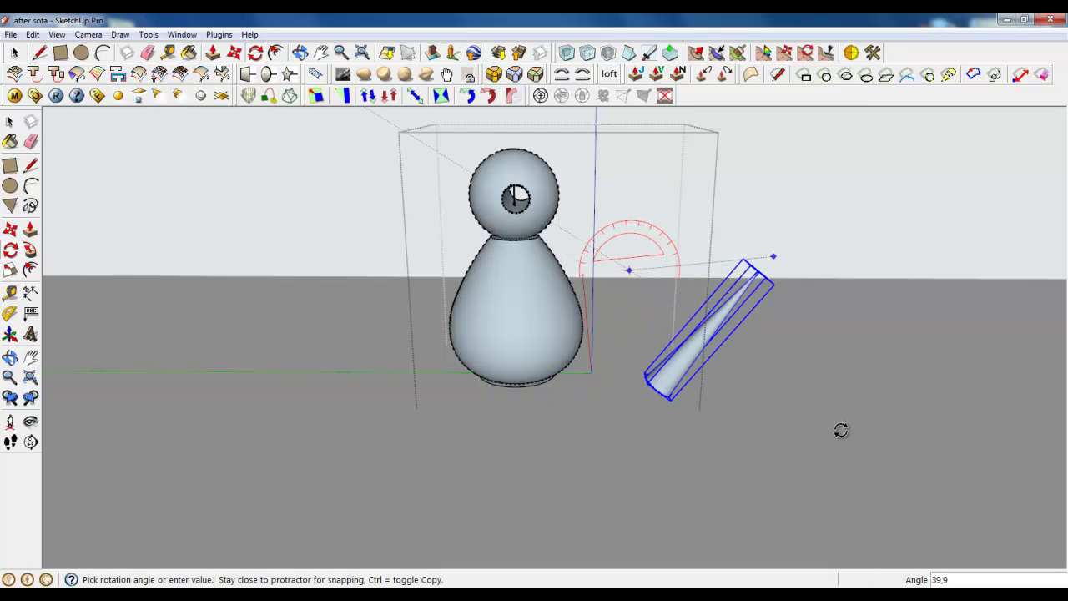
click(579, 543)
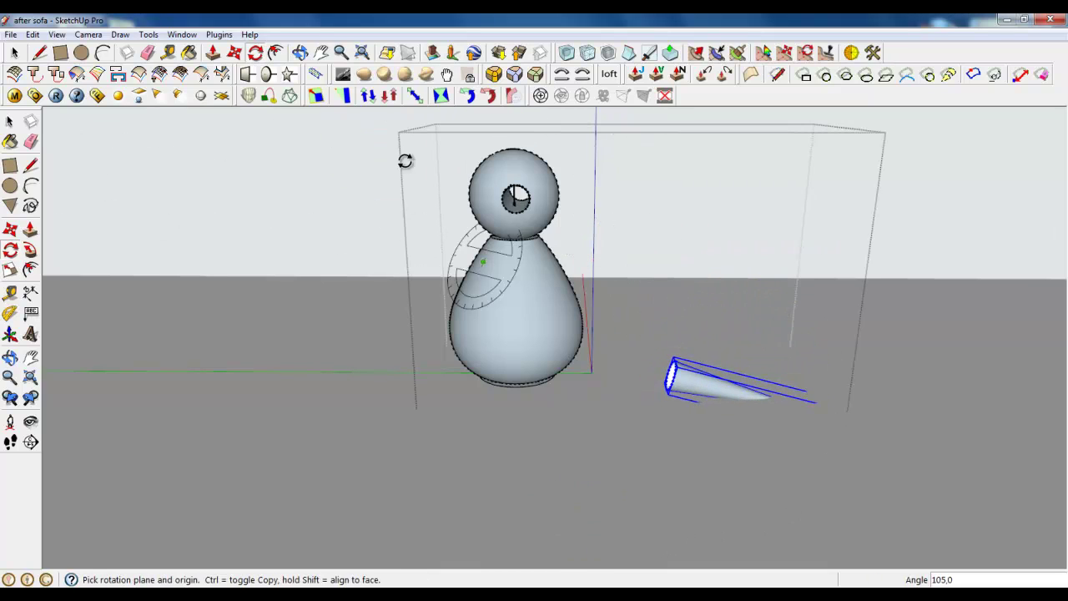
Step: Move the tipped cone against the bird's head as a beak
key(m)
click(676, 384)
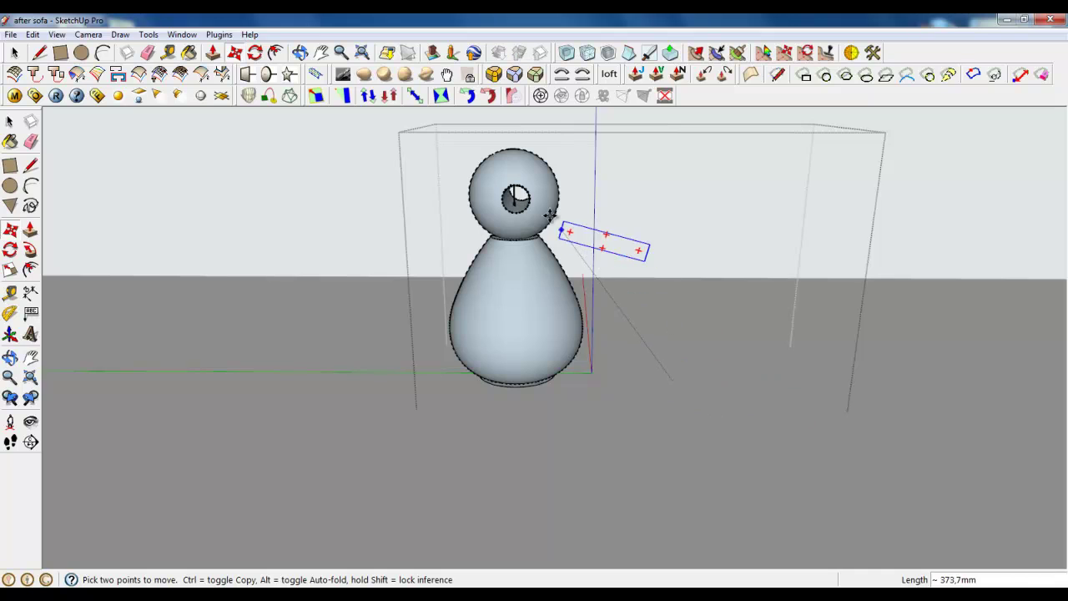
click(542, 211)
middle_drag(542, 210, 501, 207)
scroll(501, 209, up, 3)
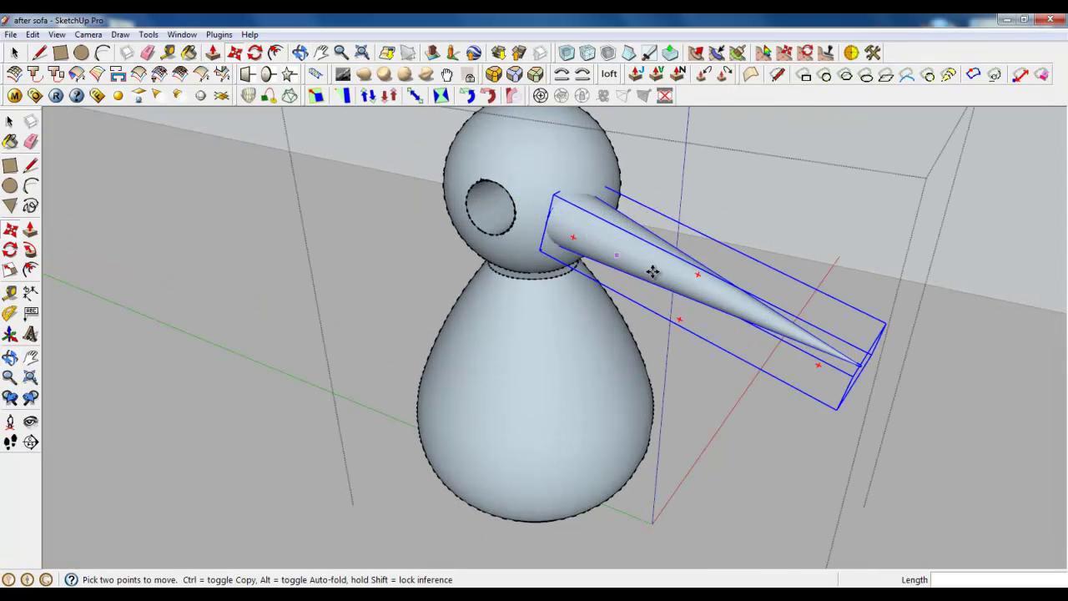
click(651, 271)
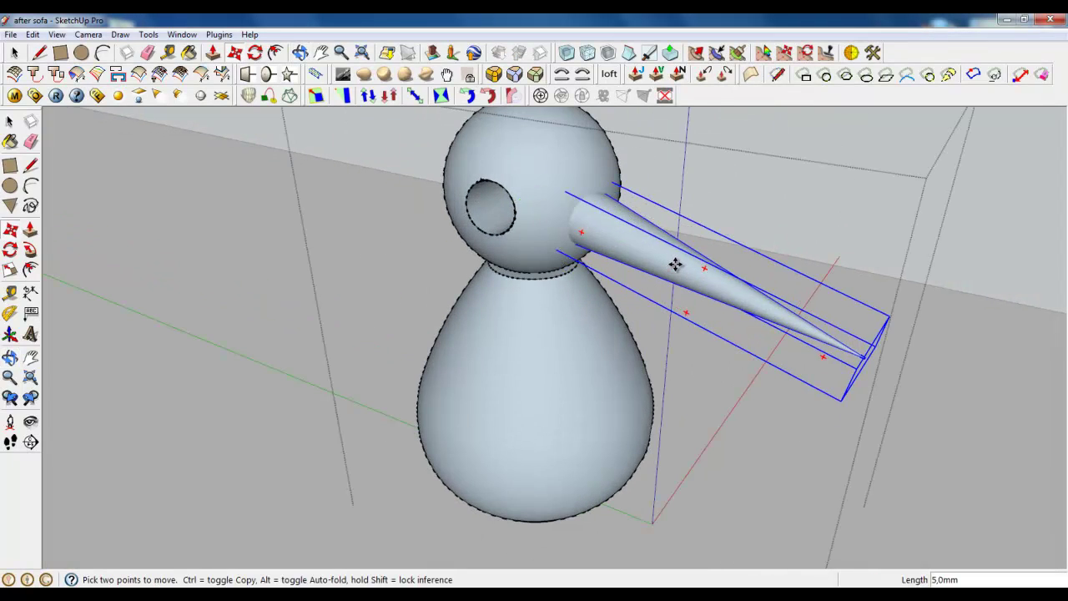
Step: Scale the beak shorter along its length
click(10, 270)
mouse_move(868, 349)
mouse_down()
mouse_move(766, 297)
mouse_move(779, 302)
mouse_up()
scroll(780, 302, down, 3)
mouse_move(634, 301)
middle_down()
mouse_move(440, 245)
mouse_move(823, 298)
mouse_move(629, 312)
middle_up()
scroll(251, 167, down, 2)
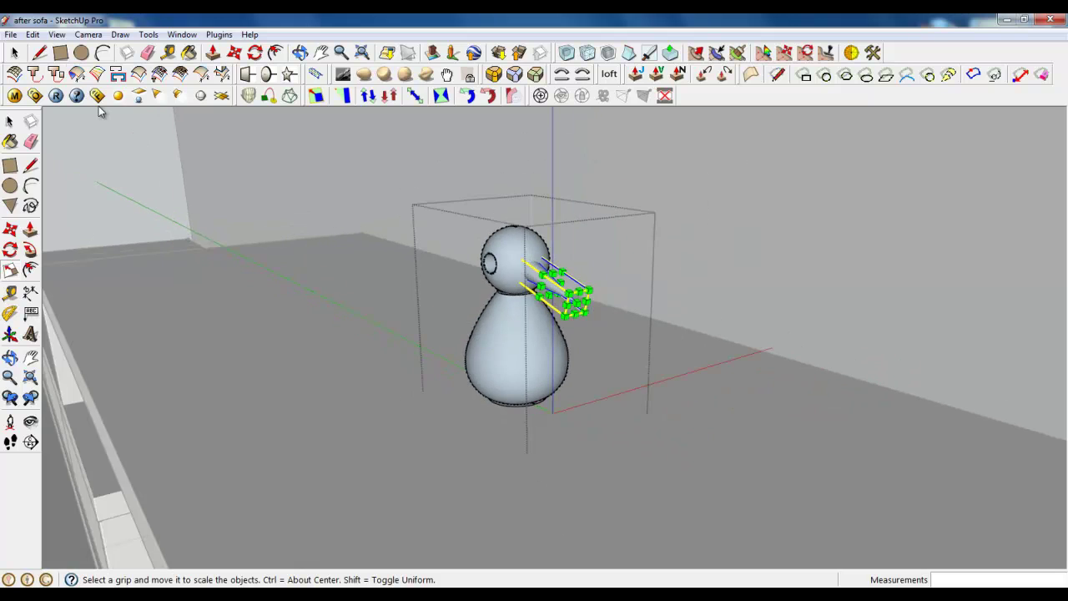
Step: Close the beak group and finish editing the bird figure
click(17, 56)
right_click(354, 342)
click(389, 348)
mouse_move(389, 348)
middle_down()
mouse_move(573, 420)
mouse_move(434, 196)
middle_up()
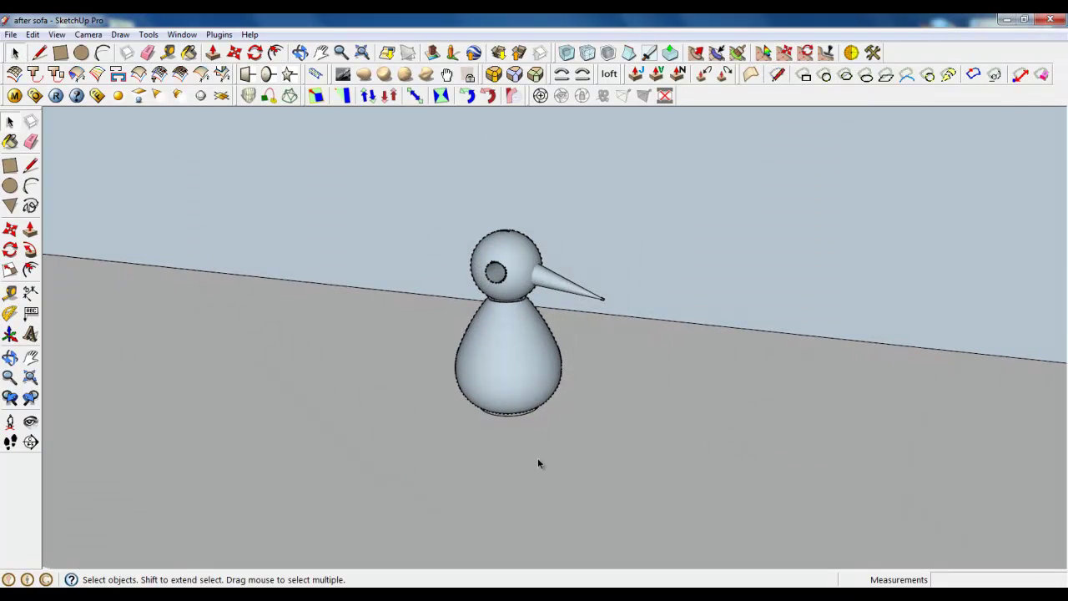
scroll(732, 405, down, 3)
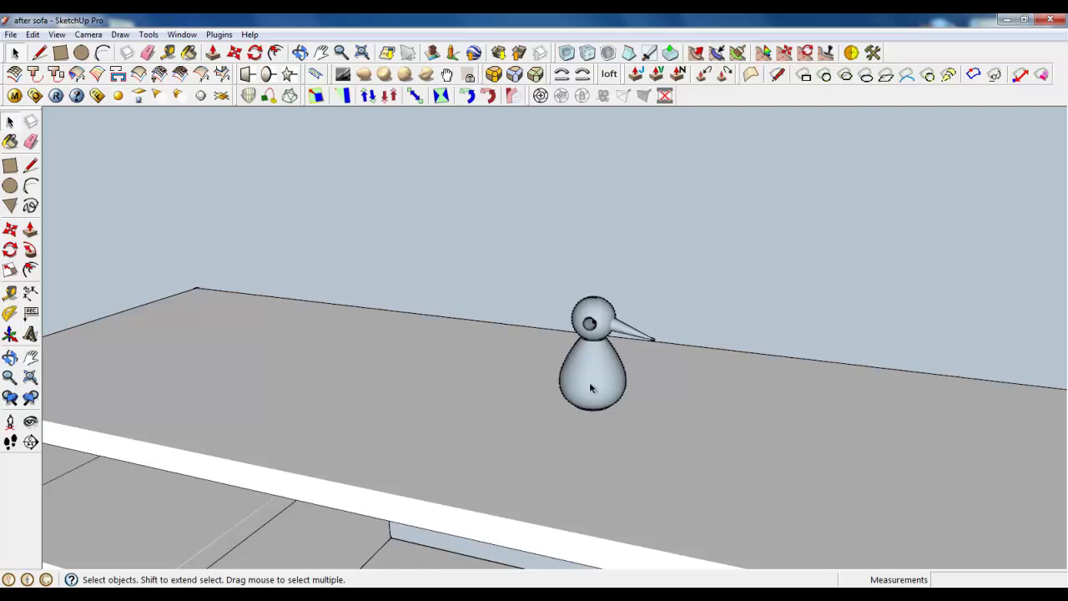
scroll(590, 388, up, 2)
Step: Bring the cabinet top into view and place a rectangle's first corner on it
mouse_move(634, 386)
middle_down()
mouse_move(342, 398)
mouse_move(551, 400)
middle_up()
scroll(551, 400, down, 3)
scroll(666, 308, down, 2)
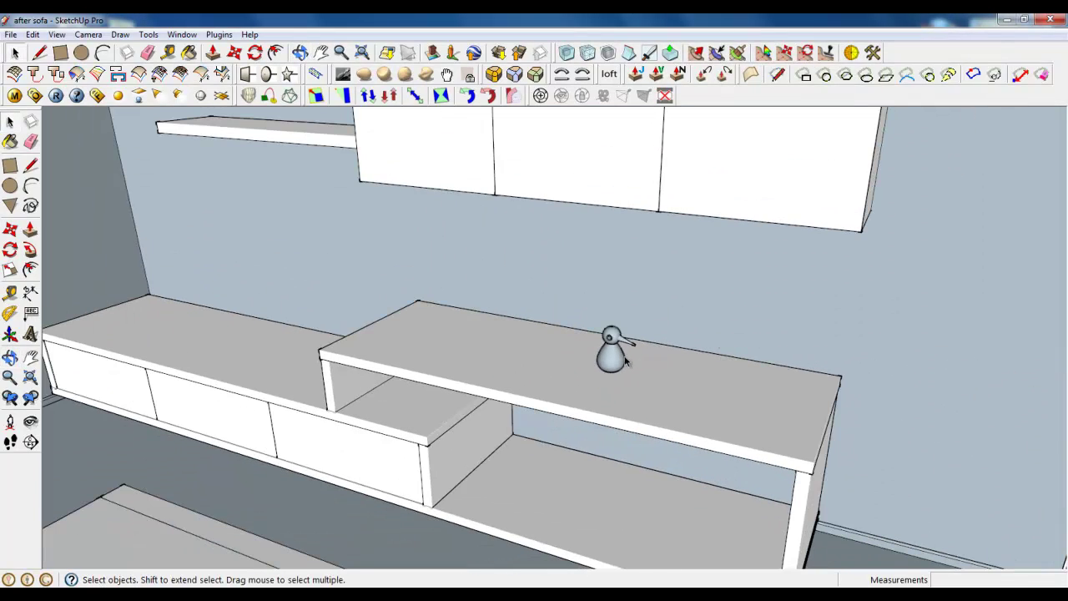
middle_drag(335, 433, 496, 315)
scroll(496, 315, up, 3)
scroll(465, 382, down, 1)
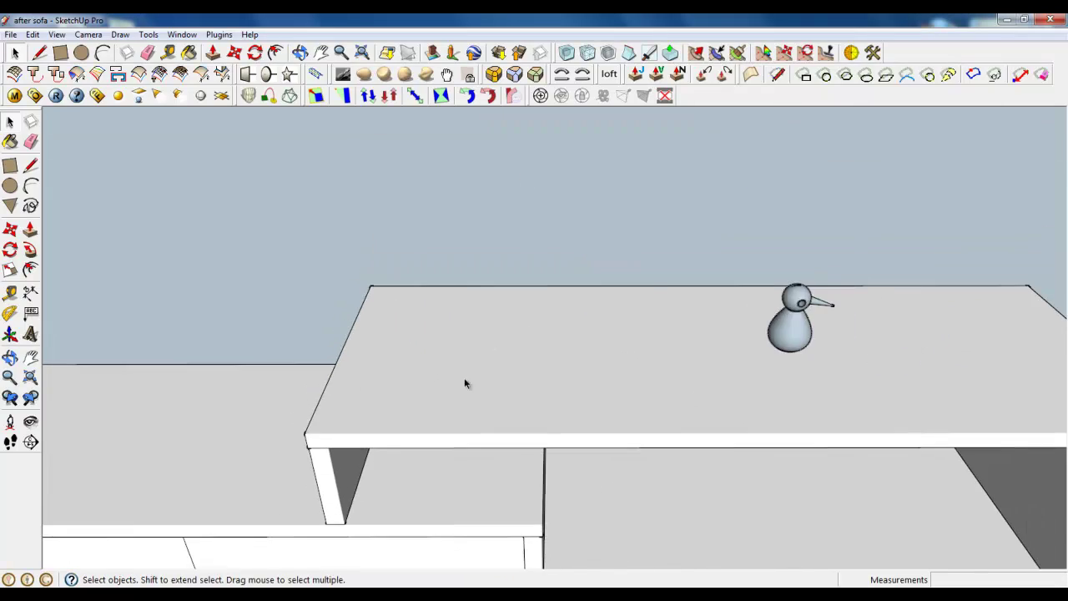
scroll(465, 381, up, 2)
click(60, 53)
middle_drag(501, 374, 425, 321)
click(420, 322)
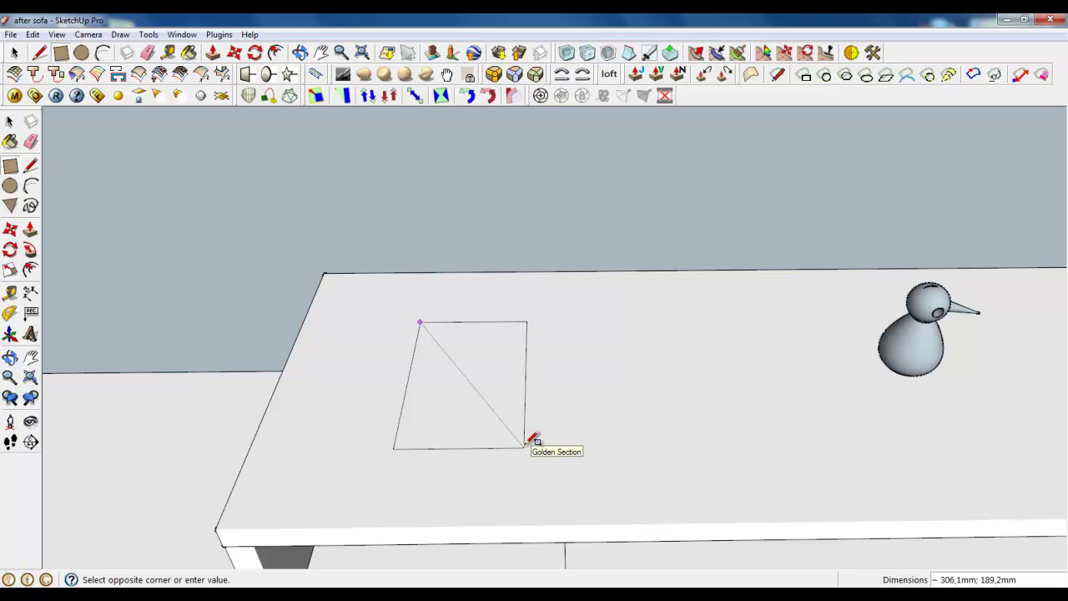
Step: Complete the rectangle on the cabinet top and make it a group
click(526, 444)
scroll(476, 388, up, 3)
key(space)
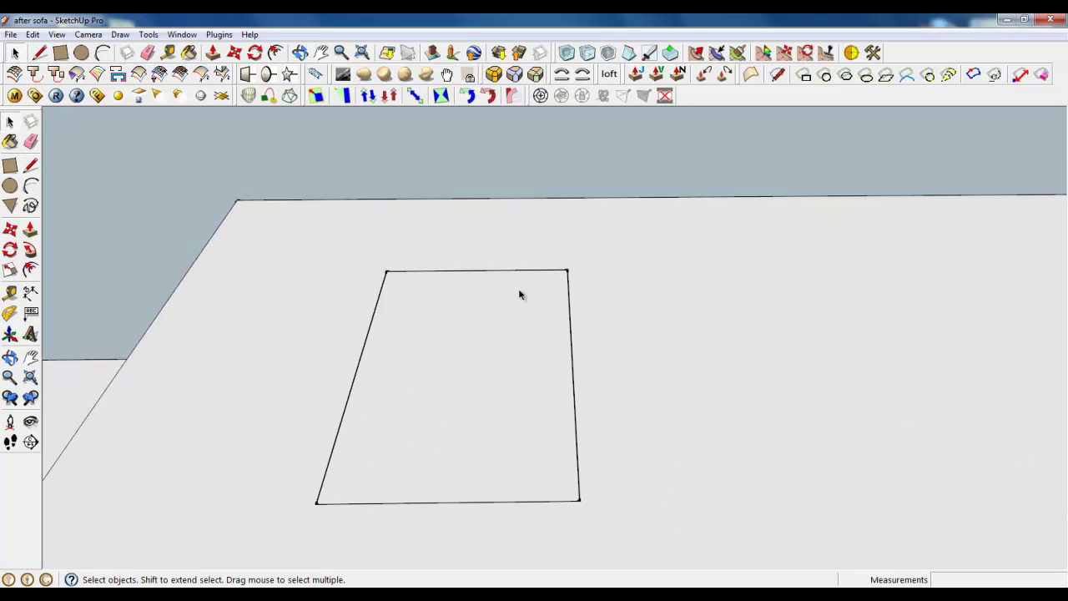
scroll(613, 386, down, 1)
middle_drag(613, 387, 497, 389)
click(496, 386)
right_click(495, 385)
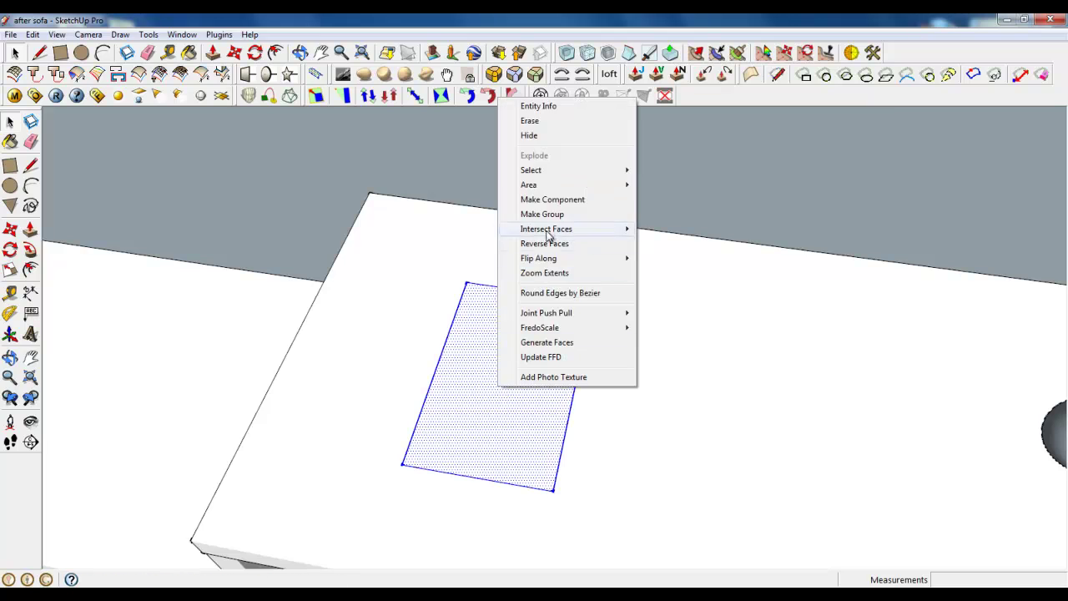
click(543, 214)
Step: Inside the group, push/pull the rectangle up into a box
double_click(505, 354)
click(213, 52)
click(501, 438)
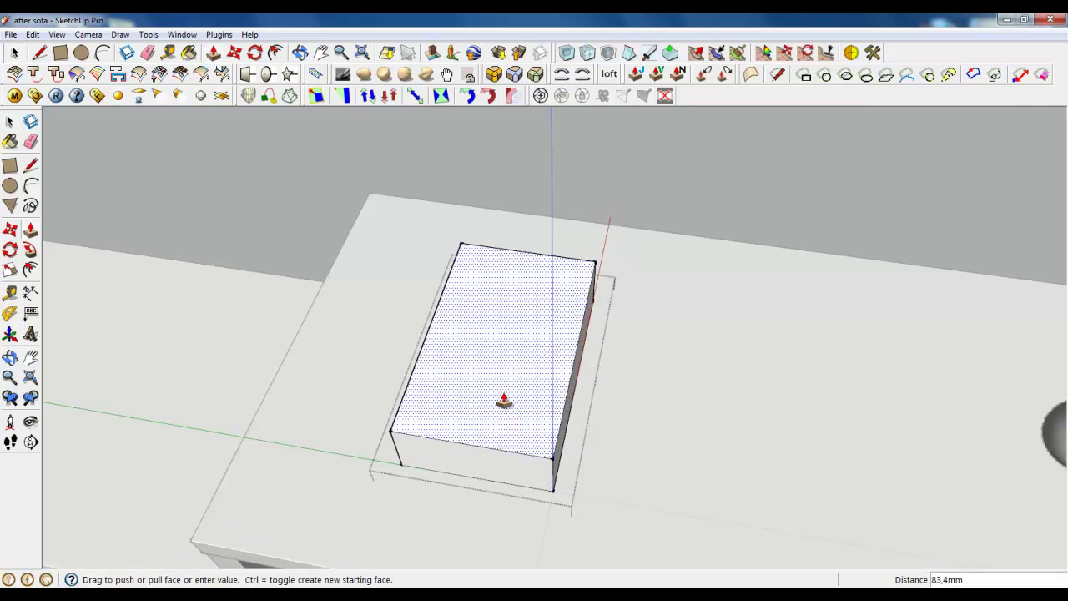
click(505, 415)
middle_drag(505, 415, 477, 437)
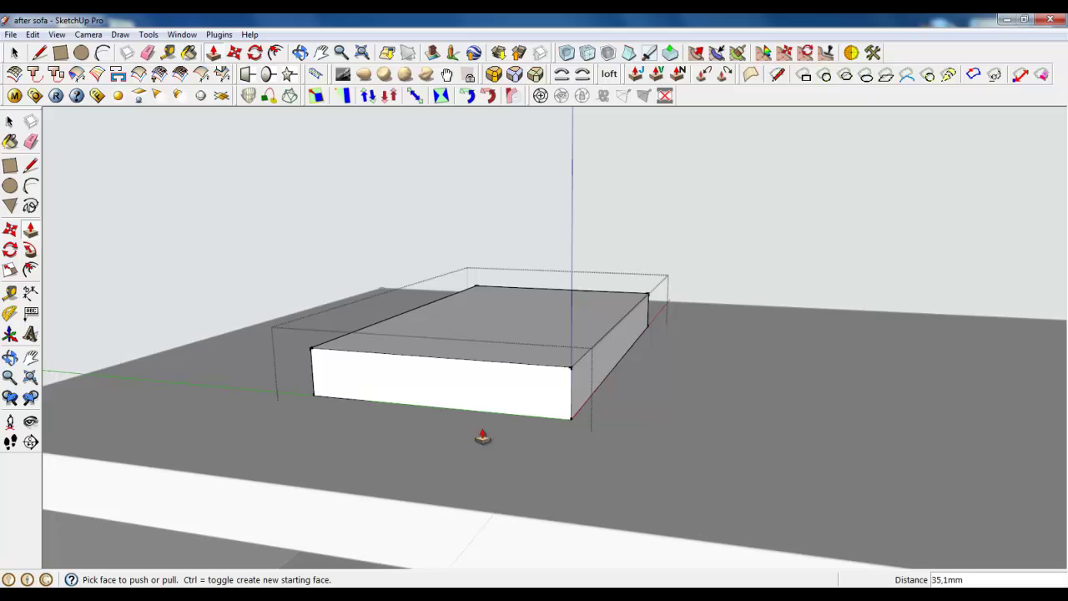
Step: Refine the box's height to a thin, book-like thickness
click(487, 322)
scroll(455, 358, up, 3)
click(473, 343)
click(449, 374)
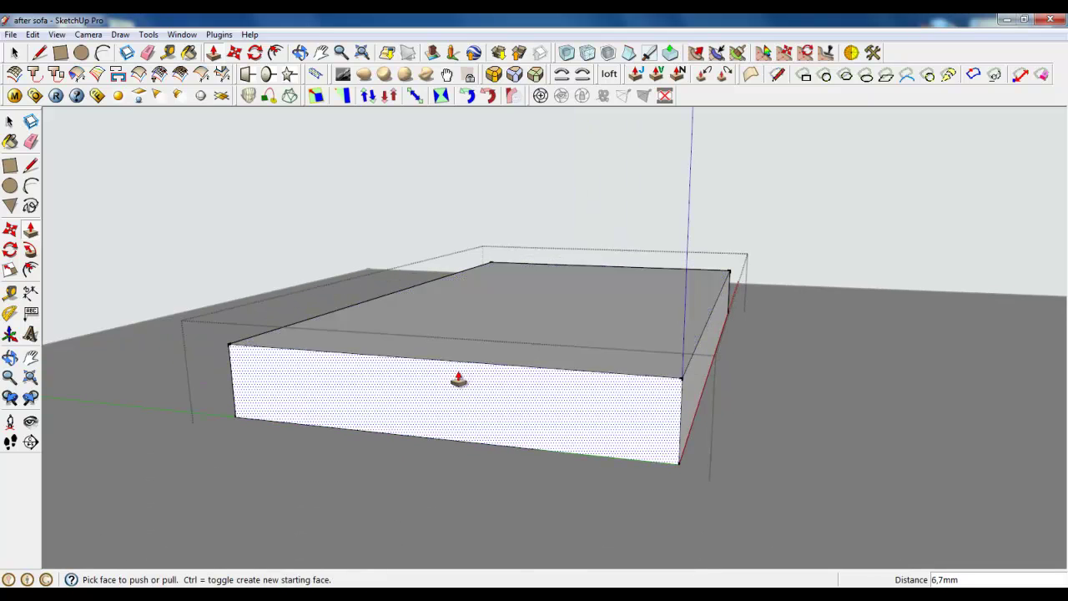
scroll(409, 388, down, 2)
mouse_move(367, 403)
middle_down()
mouse_move(601, 416)
mouse_move(375, 410)
middle_up()
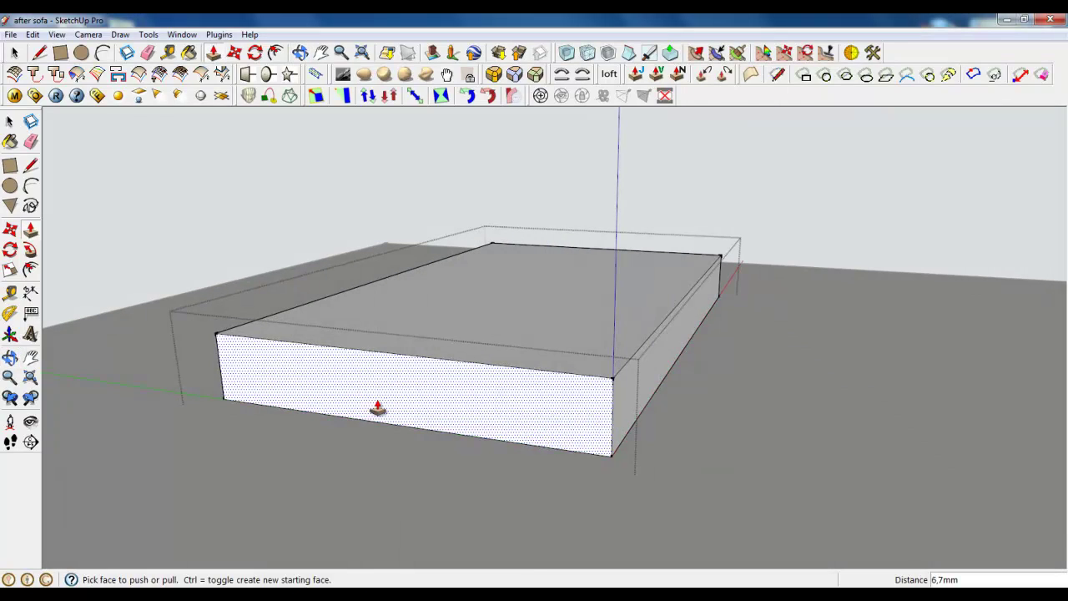
click(60, 53)
scroll(250, 389, up, 2)
scroll(246, 384, up, 2)
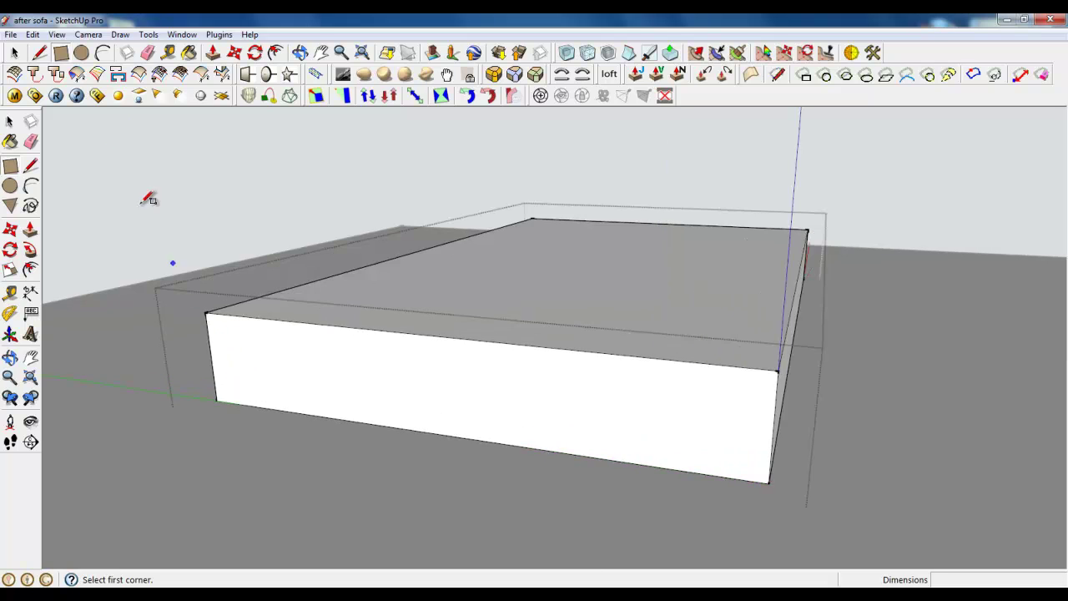
Step: Draw an arc bulging along the left edge of the box's front face
click(102, 53)
mouse_move(384, 401)
middle_down()
mouse_move(551, 425)
mouse_move(363, 425)
middle_up()
scroll(392, 421, up, 3)
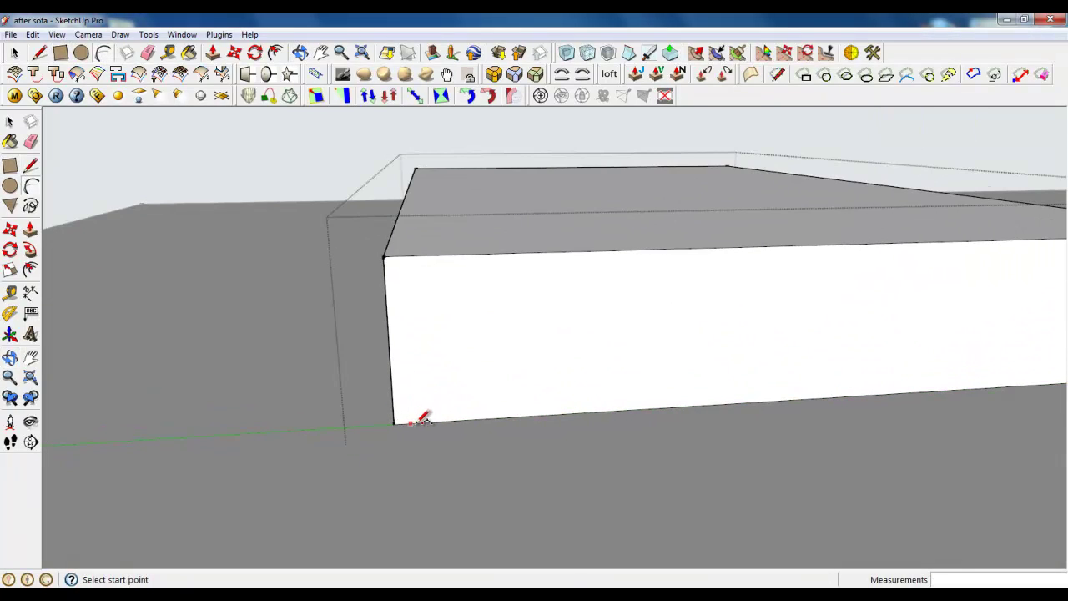
click(406, 255)
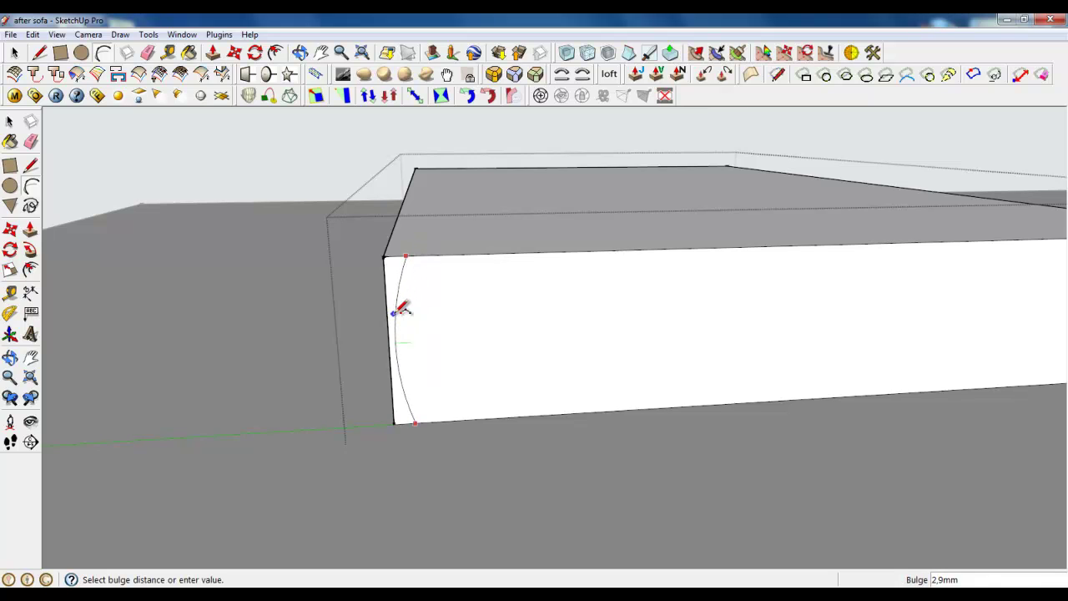
click(393, 312)
mouse_move(394, 313)
middle_down()
mouse_move(543, 310)
mouse_move(444, 264)
middle_up()
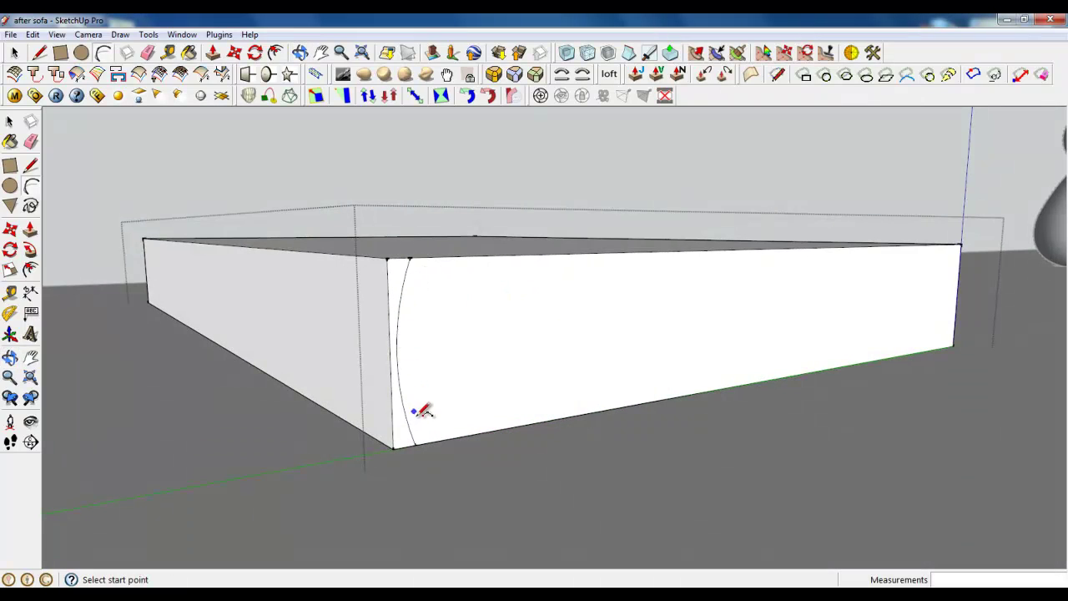
Step: Push the sliver beside the arc back through the box to round the left end
click(216, 53)
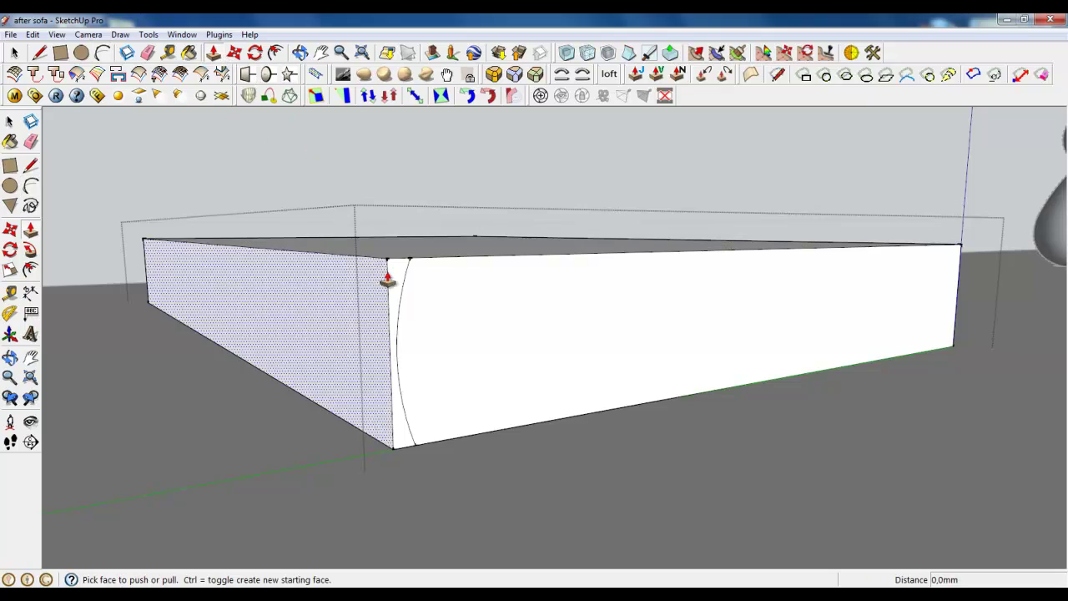
click(389, 281)
click(125, 276)
click(275, 53)
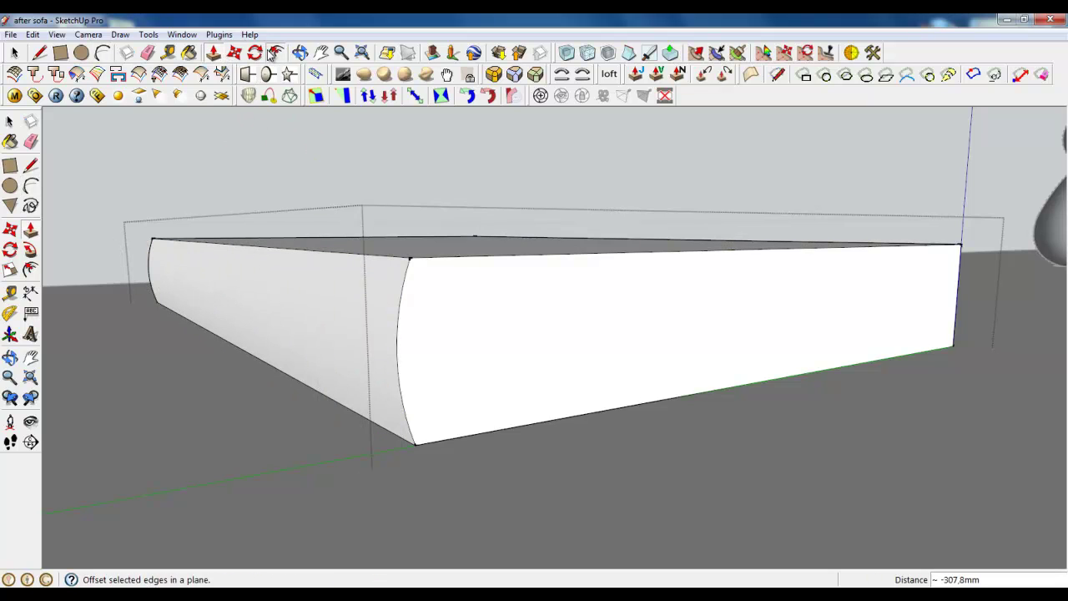
Step: Offset an inset outline on the front face and snap its inner edge to the outer edge
click(484, 325)
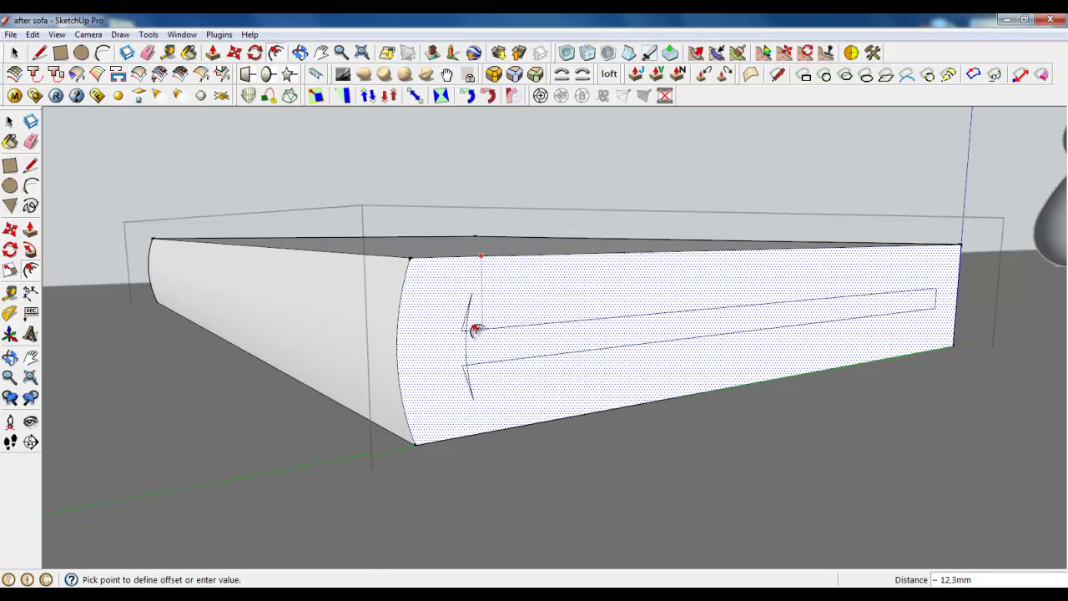
click(437, 281)
click(235, 52)
scroll(668, 305, down, 2)
scroll(798, 358, up, 5)
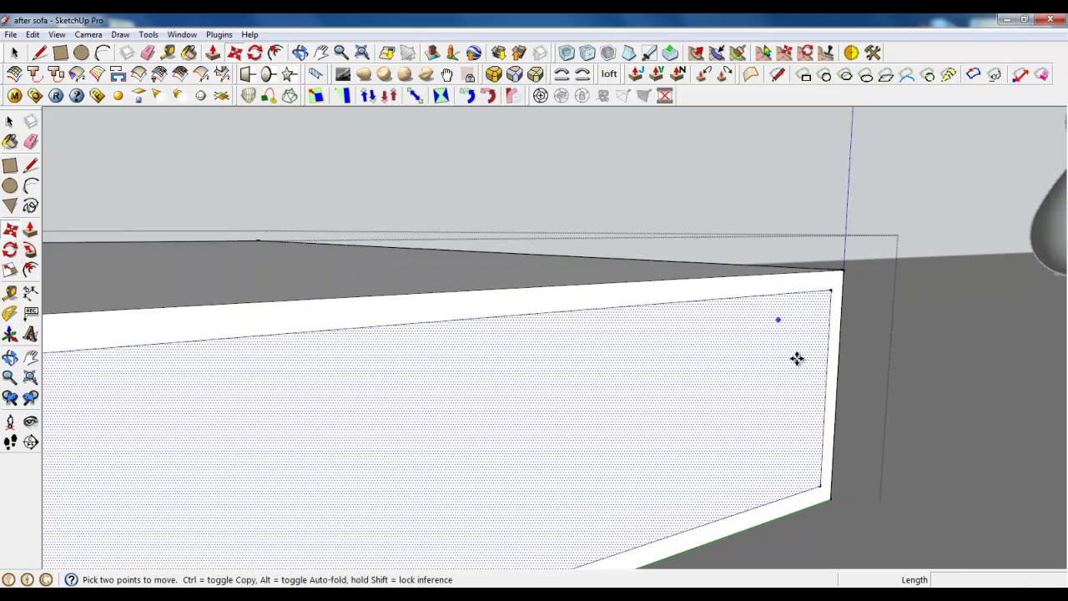
click(828, 358)
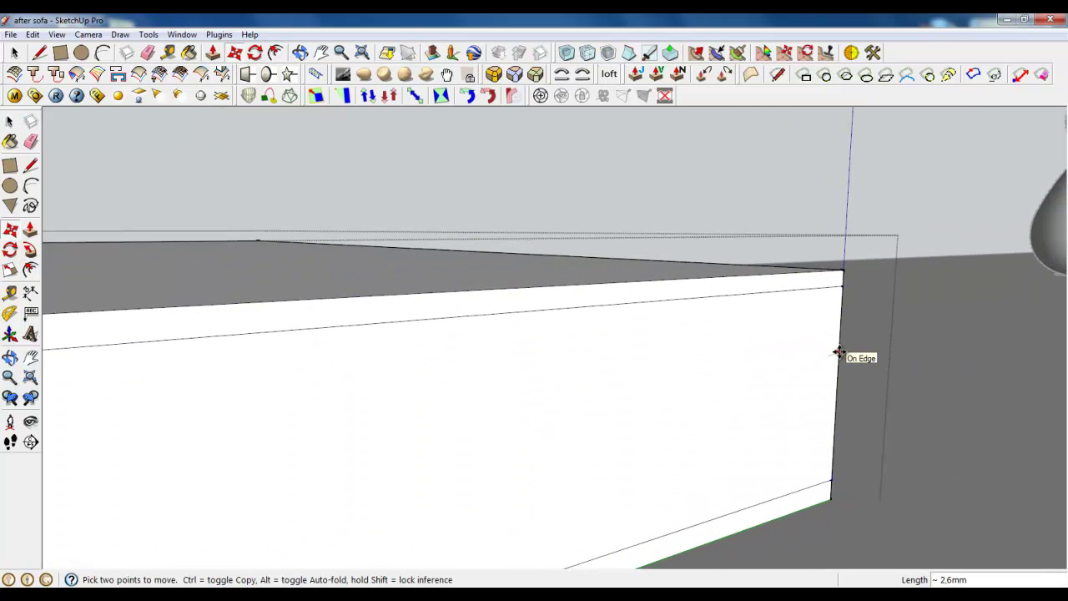
click(839, 354)
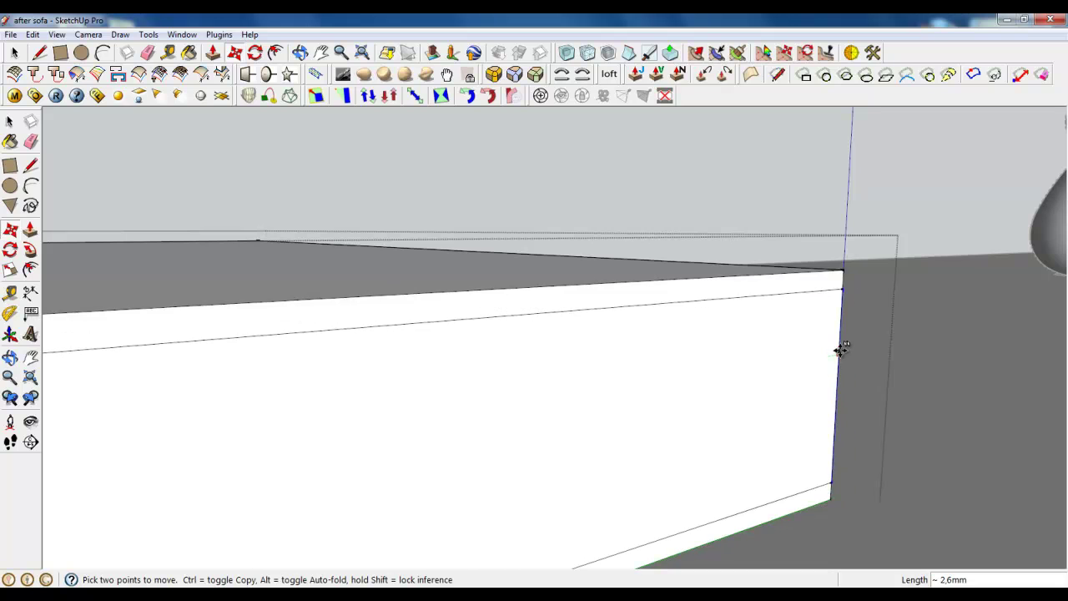
scroll(840, 348, down, 5)
middle_drag(529, 429, 486, 351)
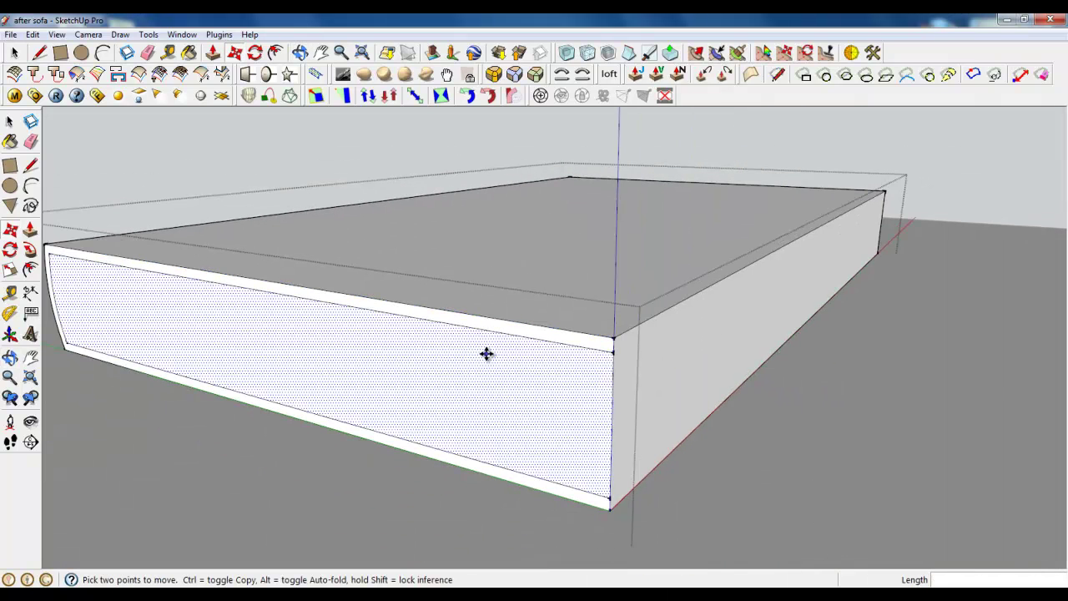
Step: Copy the inset edges to the far corner and draw a thin rectangle along the side face
click(15, 52)
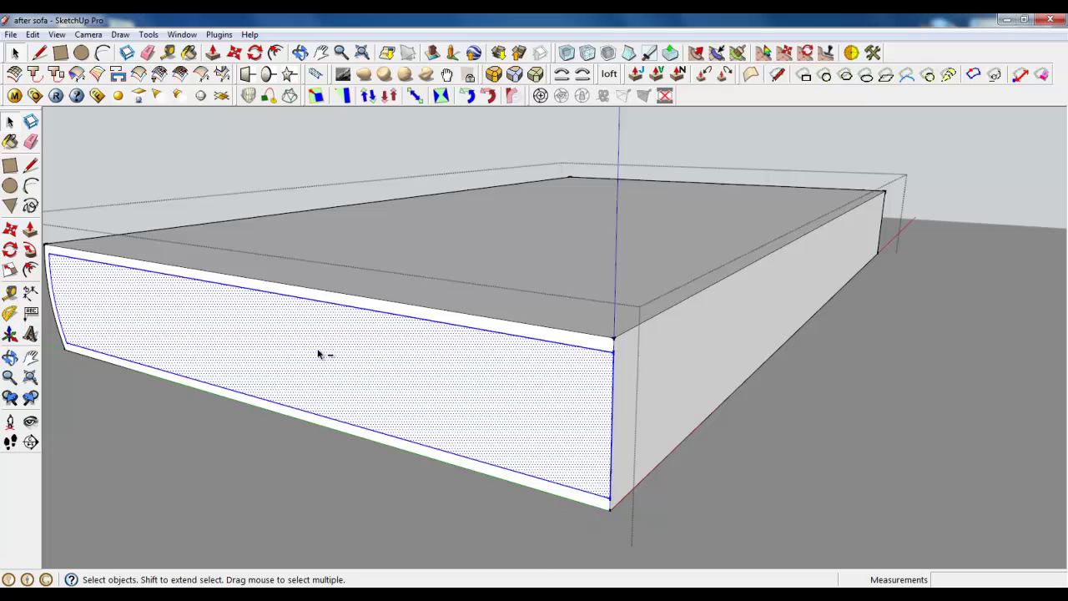
click(347, 362)
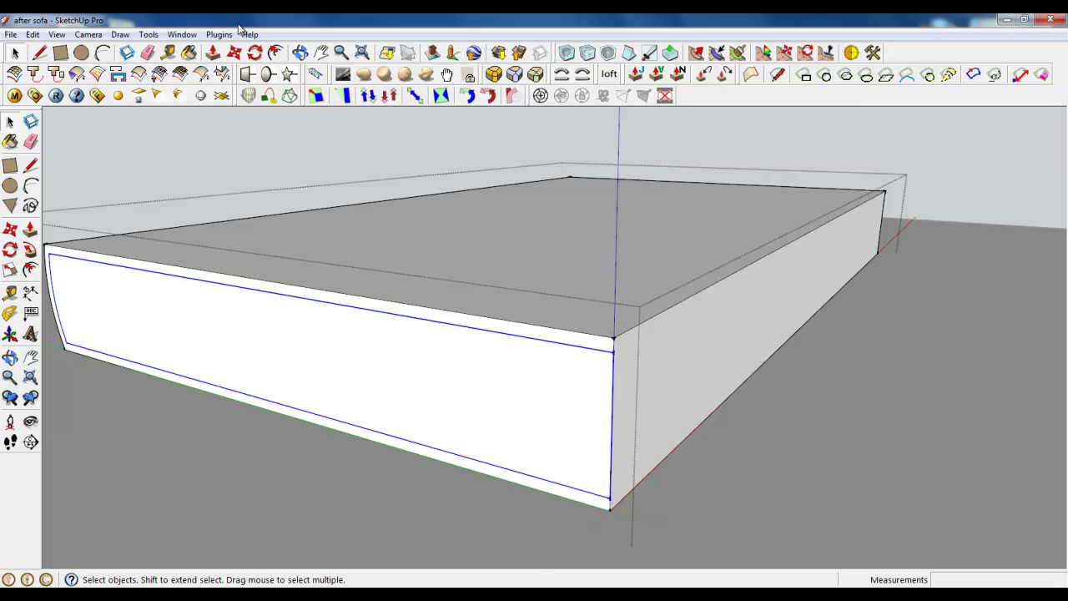
click(235, 52)
click(617, 348)
key(ctrl)
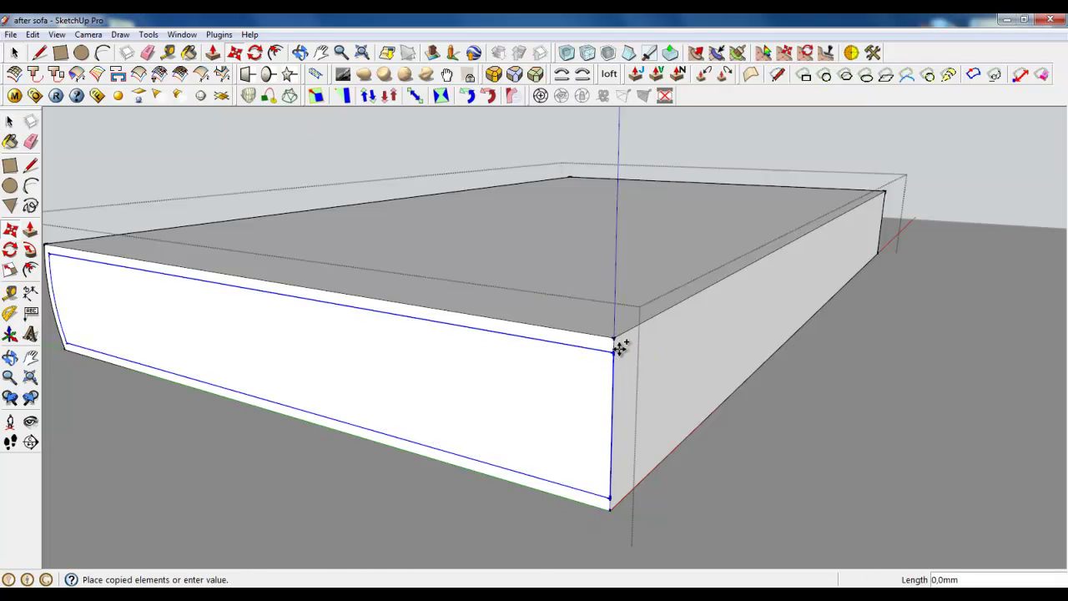
click(886, 199)
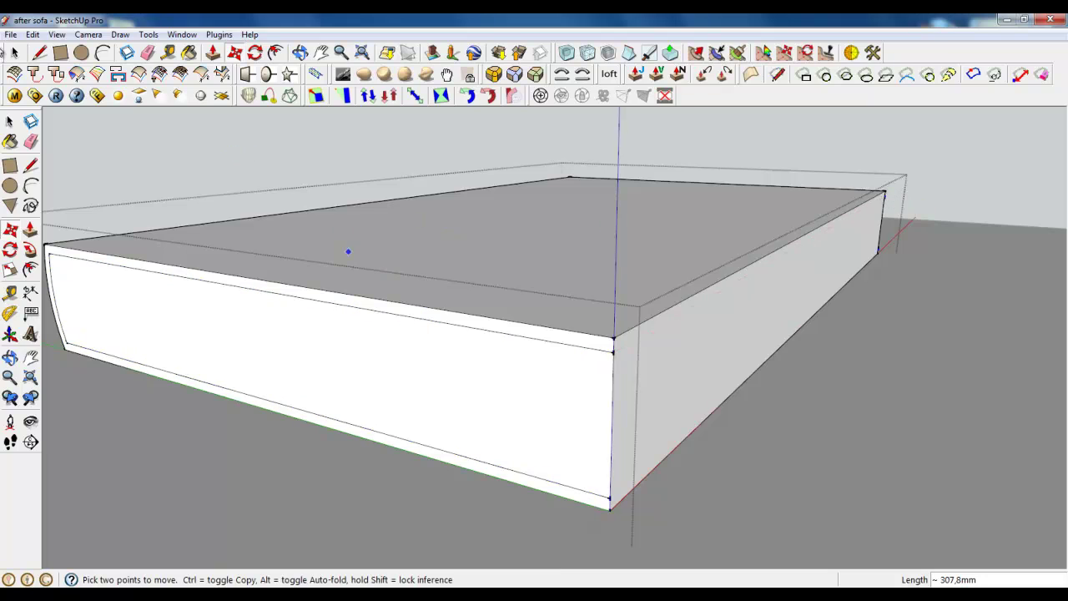
click(60, 55)
click(614, 340)
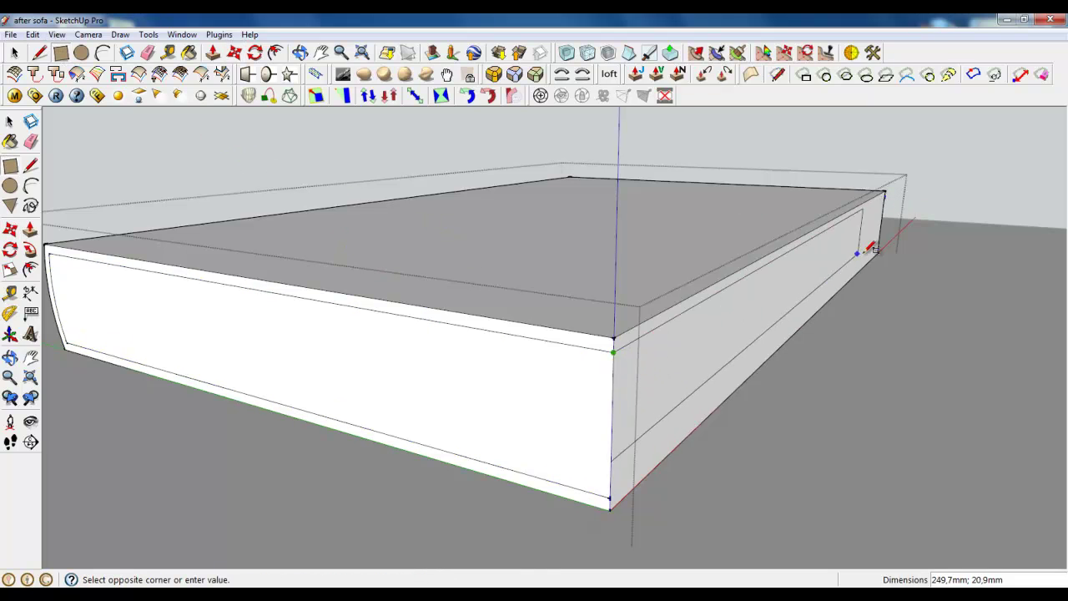
click(868, 246)
Step: Recess the front, side and end page faces inward by about 1,7–2,1mm
key(p)
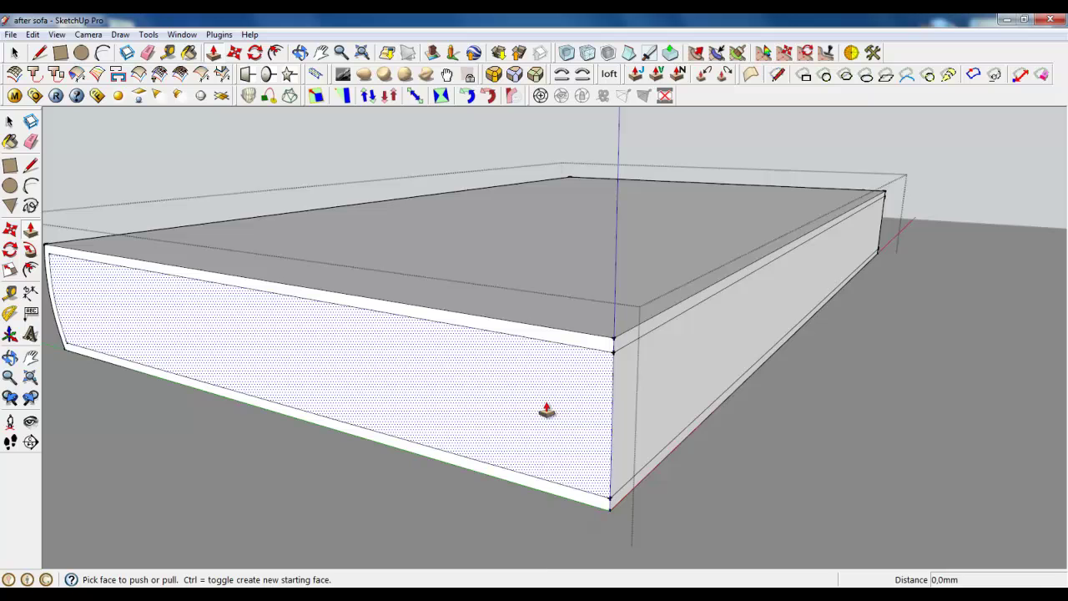
click(543, 410)
click(644, 406)
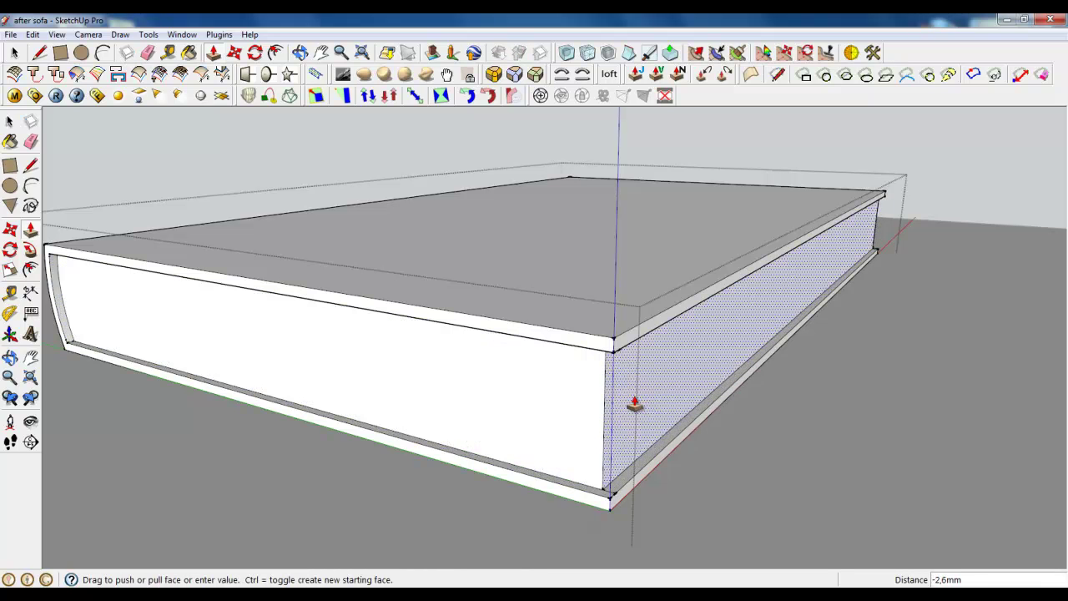
click(644, 407)
mouse_move(636, 404)
middle_down()
mouse_move(562, 390)
mouse_move(990, 381)
middle_up()
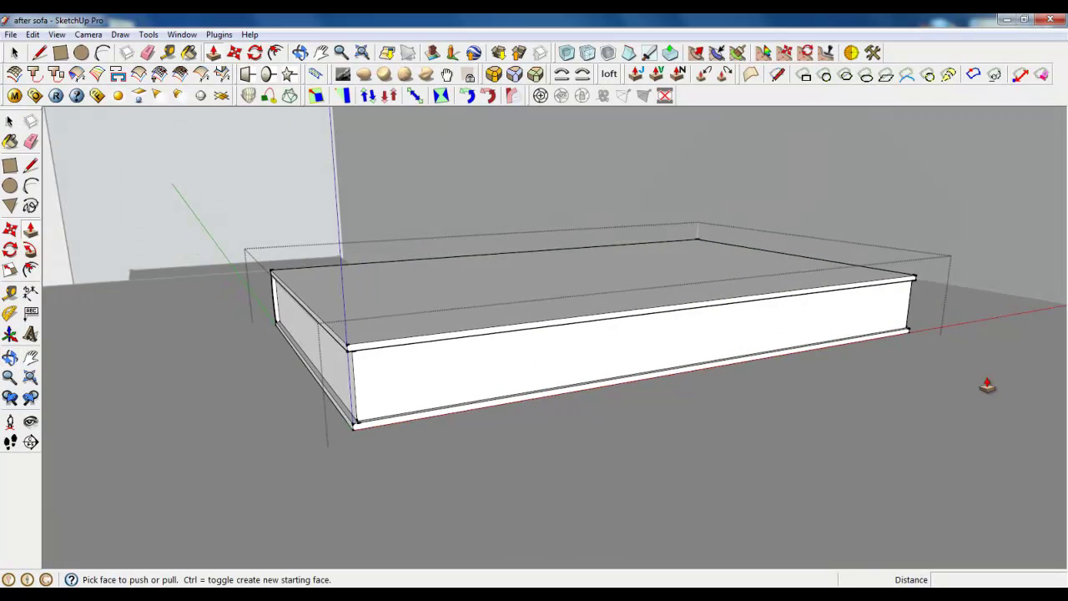
scroll(980, 326, up, 3)
mouse_move(980, 326)
middle_down()
mouse_move(639, 399)
mouse_move(778, 329)
middle_up()
click(779, 329)
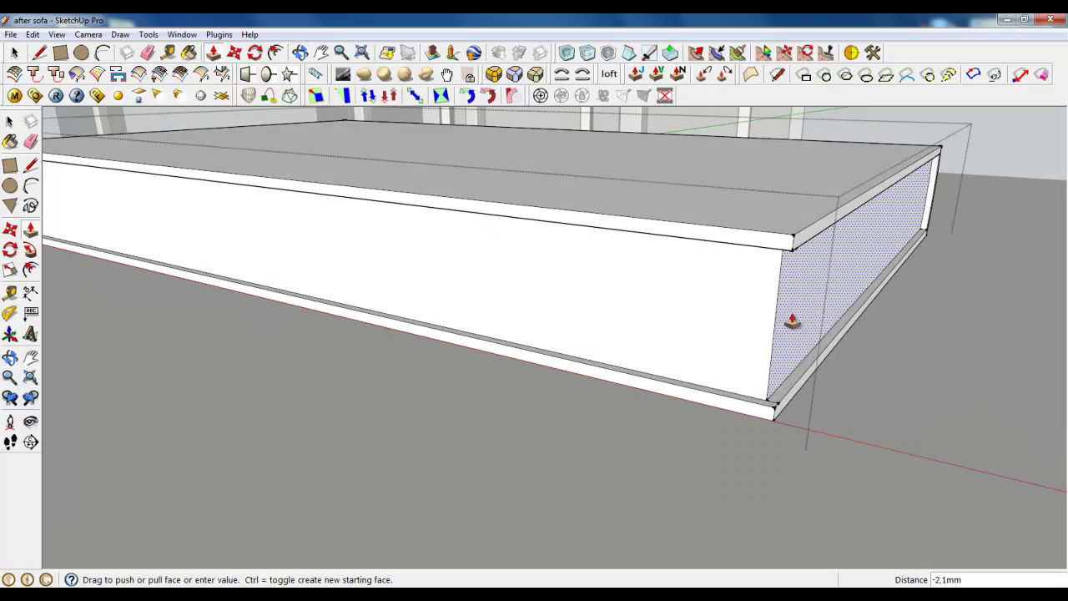
click(789, 322)
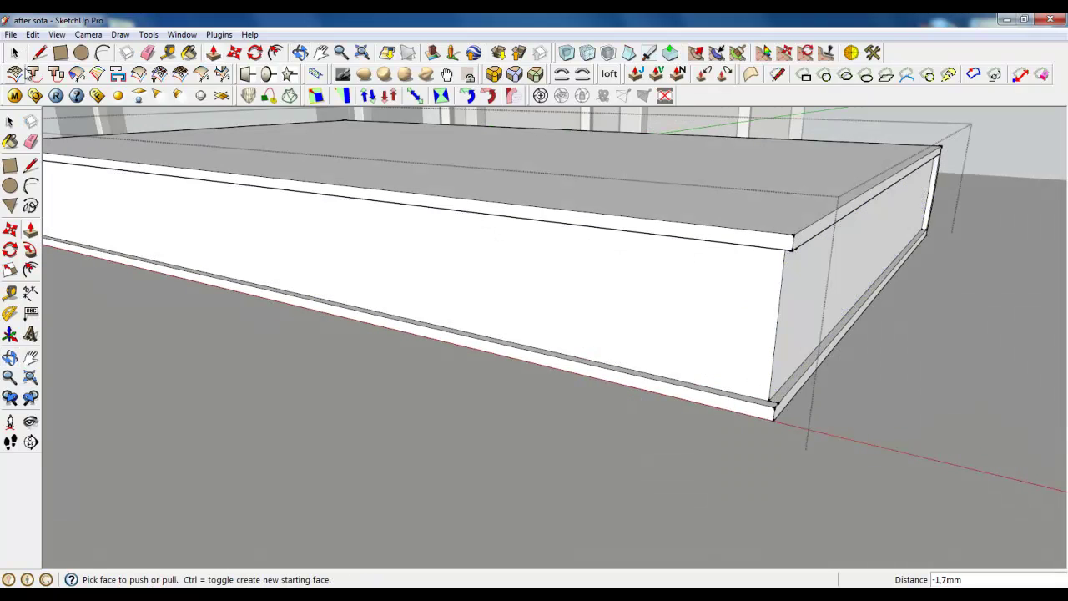
click(15, 53)
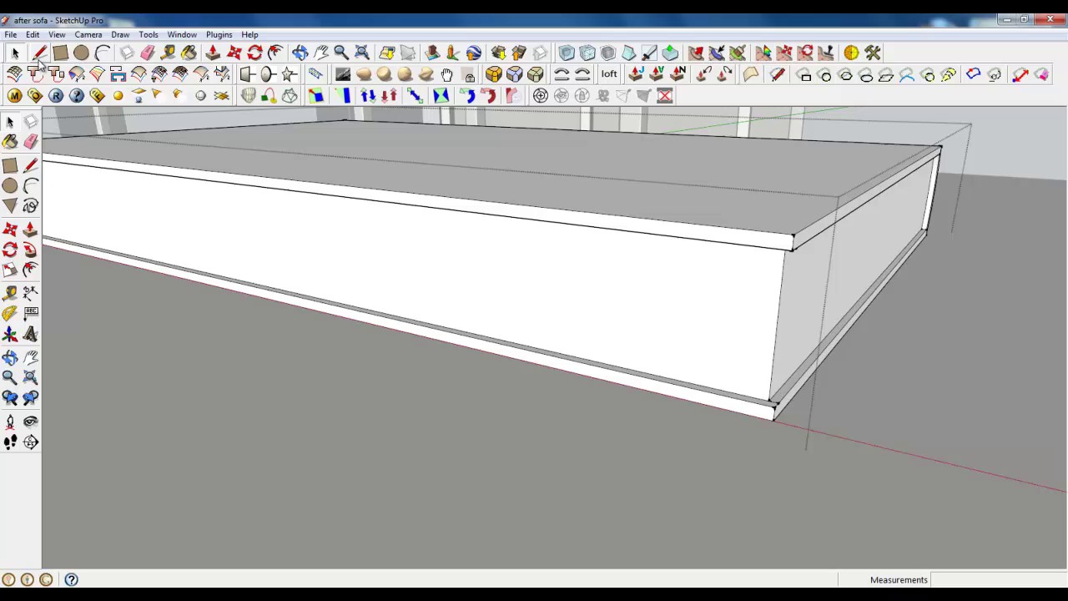
scroll(799, 234, up, 1)
Step: Select the book's protruding top, bottom and corner cover strips
click(790, 250)
middle_drag(790, 250, 810, 257)
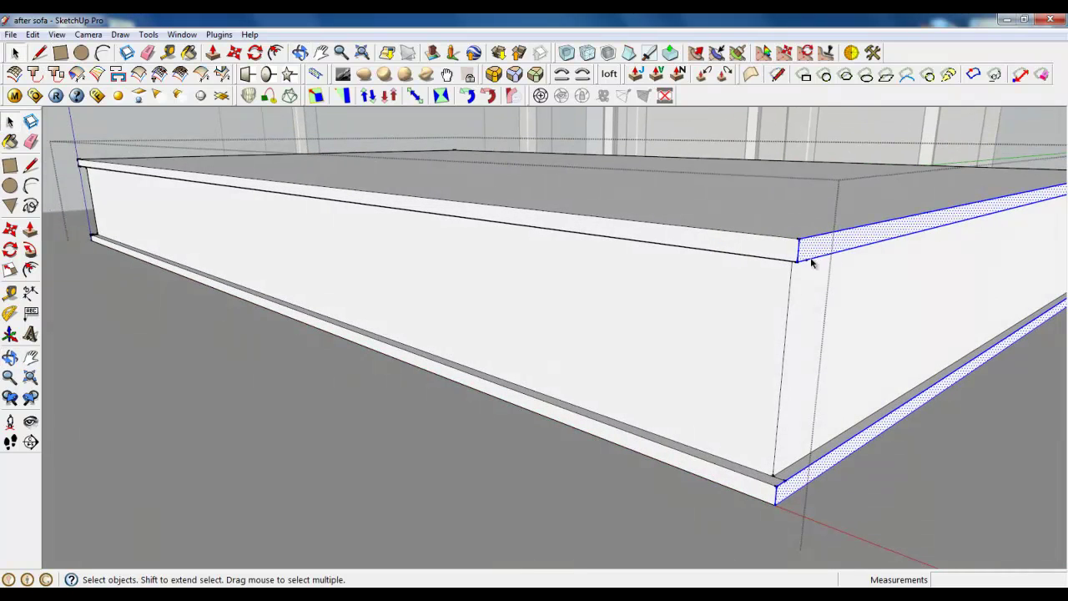
shift+click(782, 241)
shift+click(766, 494)
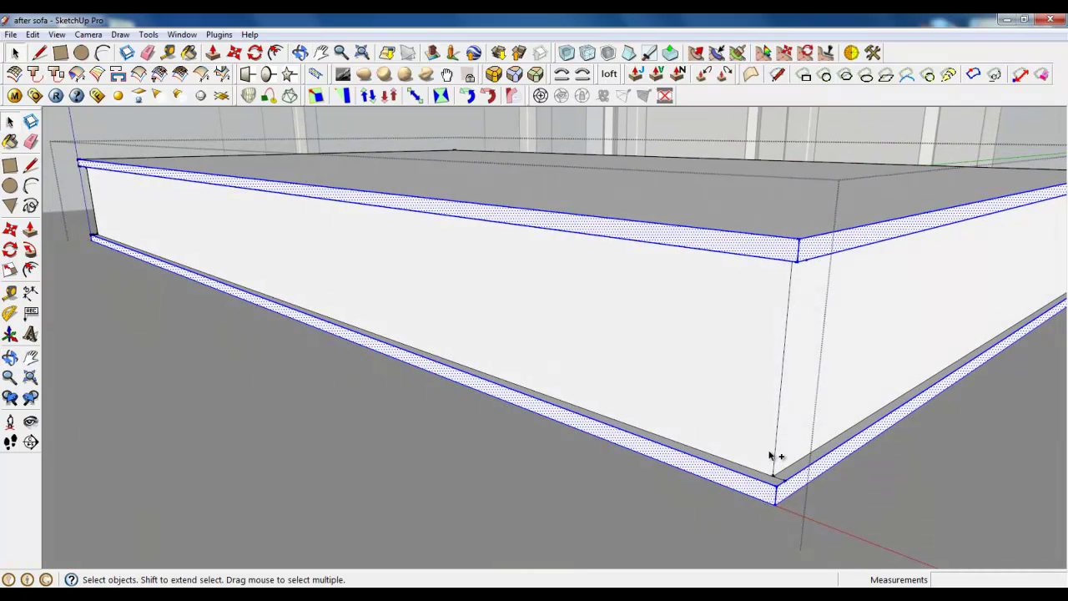
shift+click(776, 453)
middle_drag(346, 301, 787, 317)
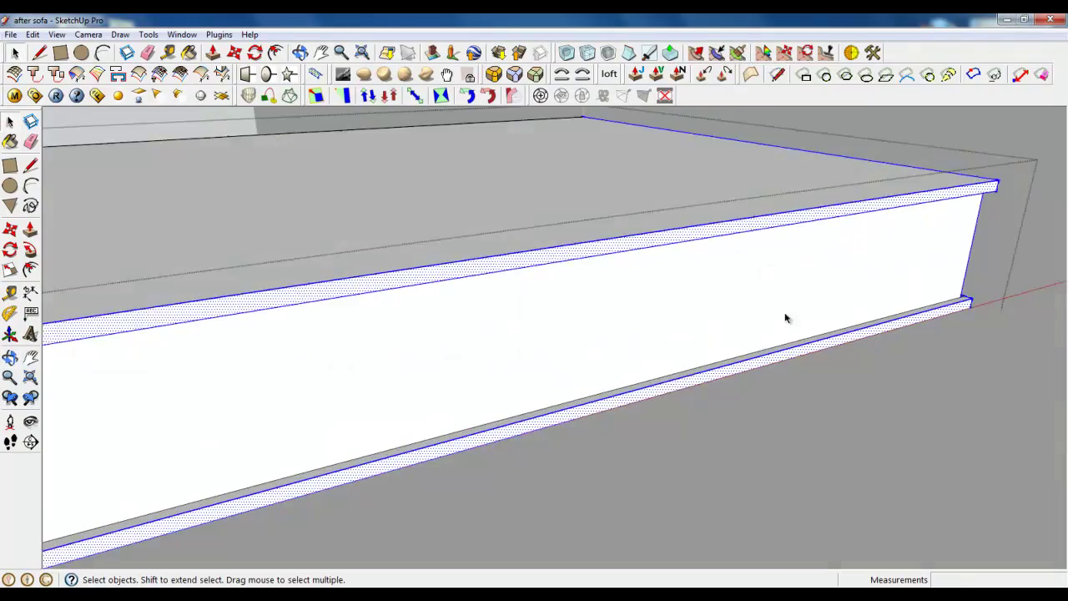
scroll(926, 239, down, 2)
scroll(787, 291, down, 2)
scroll(787, 291, up, 5)
scroll(656, 258, up, 1)
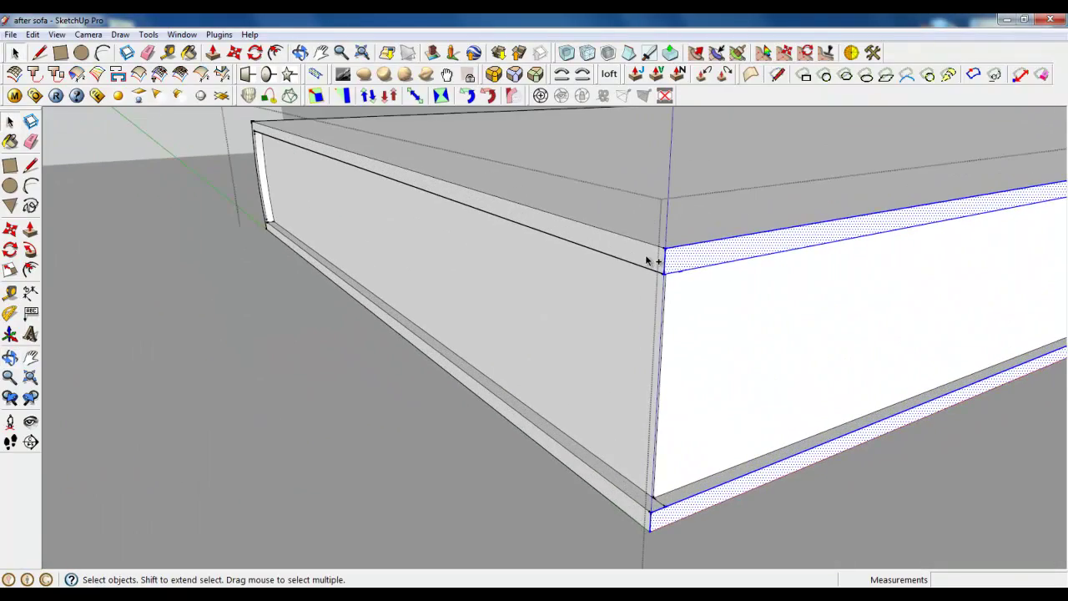
shift+click(628, 474)
scroll(673, 418, up, 3)
scroll(678, 417, down, 3)
mouse_move(677, 417)
middle_down()
mouse_move(279, 334)
mouse_move(746, 336)
mouse_move(318, 284)
mouse_move(480, 274)
mouse_move(381, 415)
middle_up()
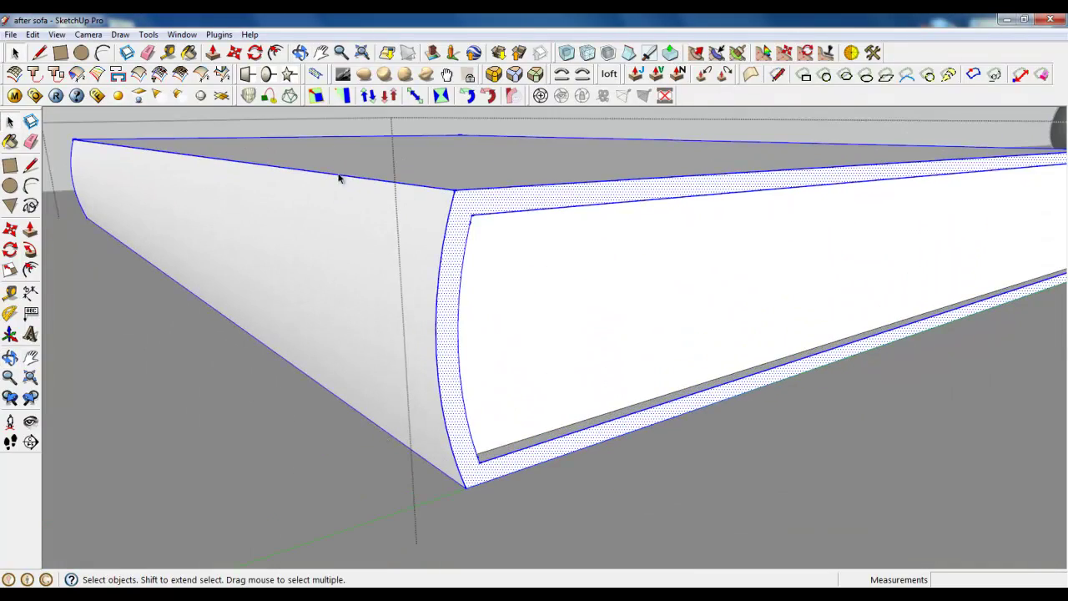
Step: Apply Round Corner to the selected edges with 0,7mm offset and 3 segments
click(491, 77)
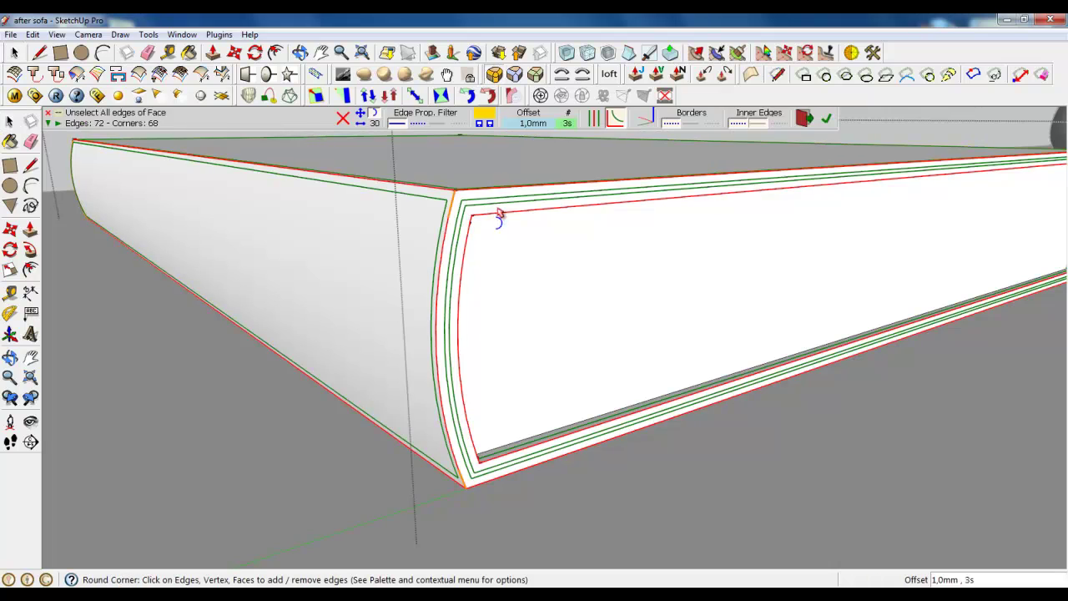
click(533, 123)
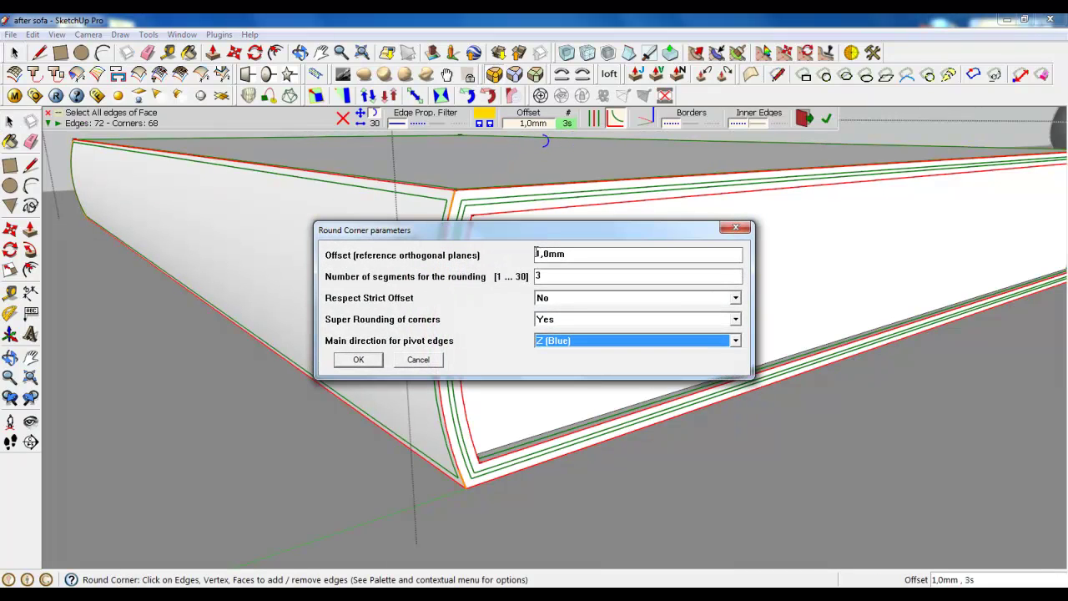
drag(539, 252, 524, 255)
text(0,7)
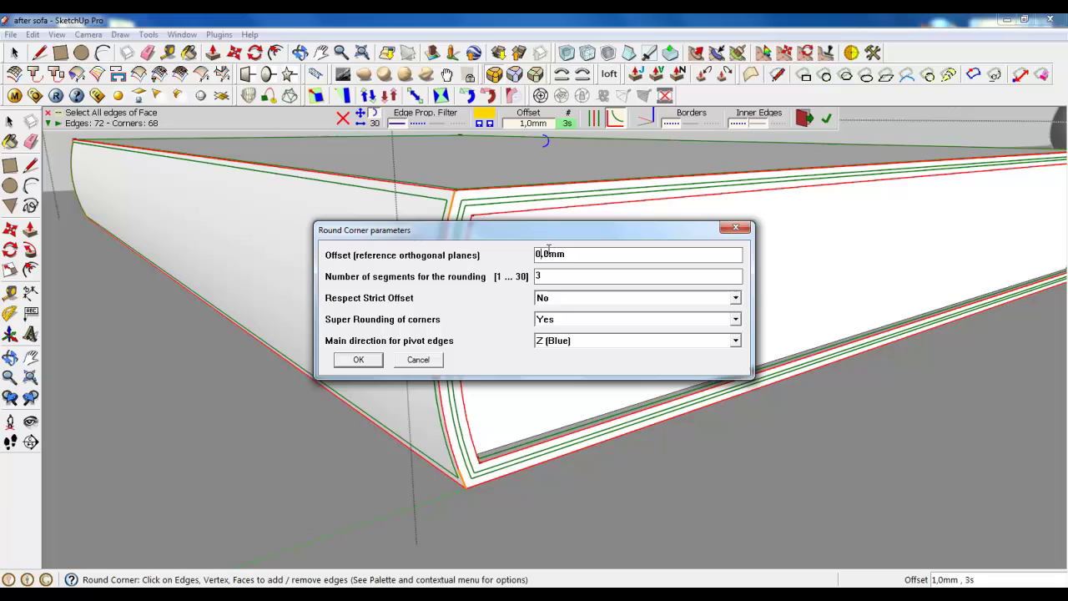
click(375, 361)
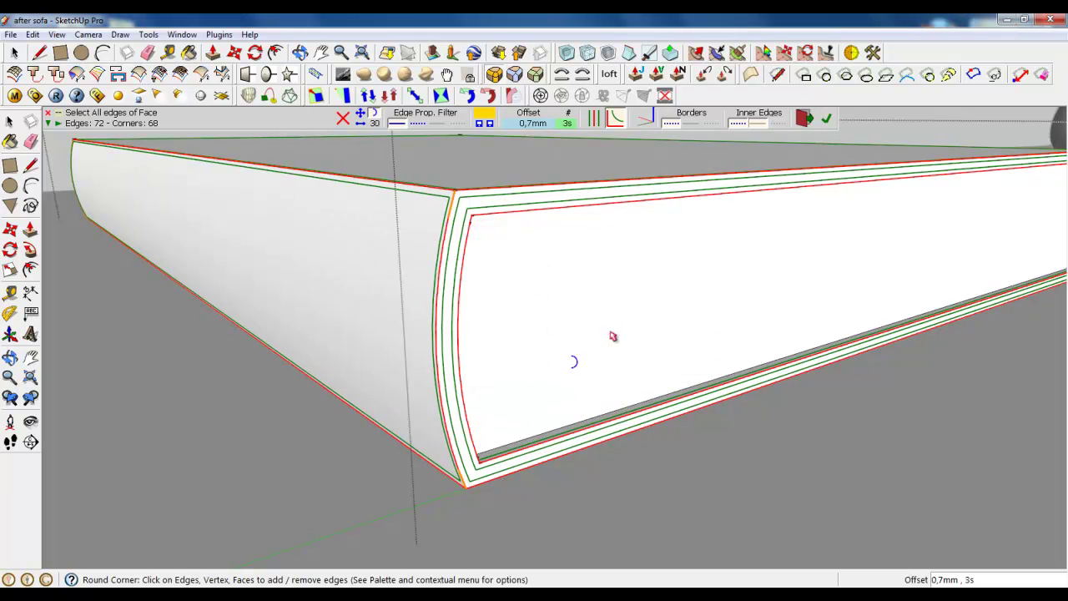
click(826, 118)
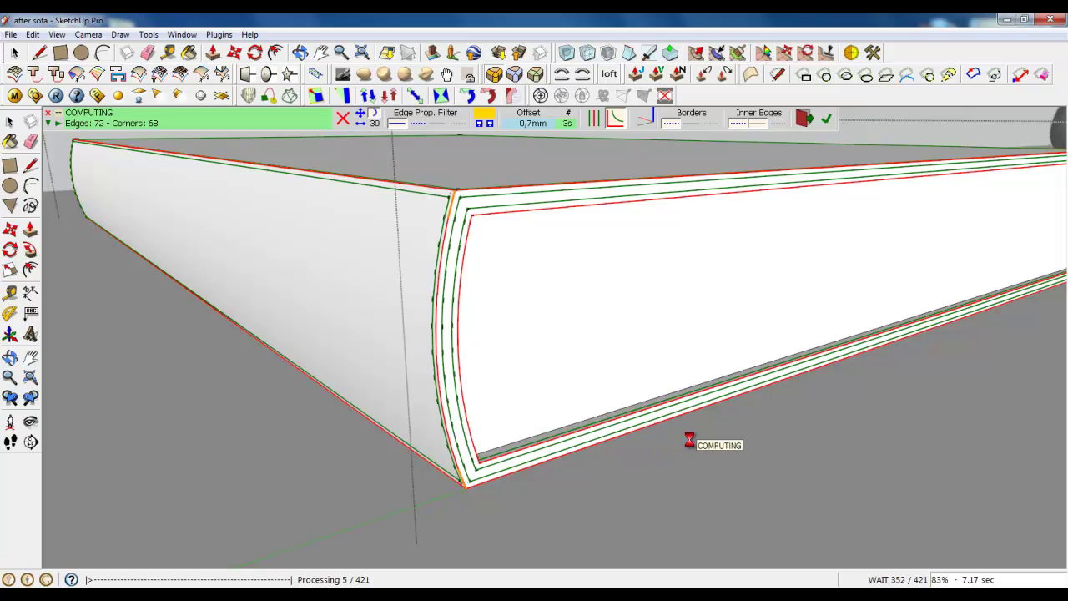
key(space)
scroll(485, 358, down, 5)
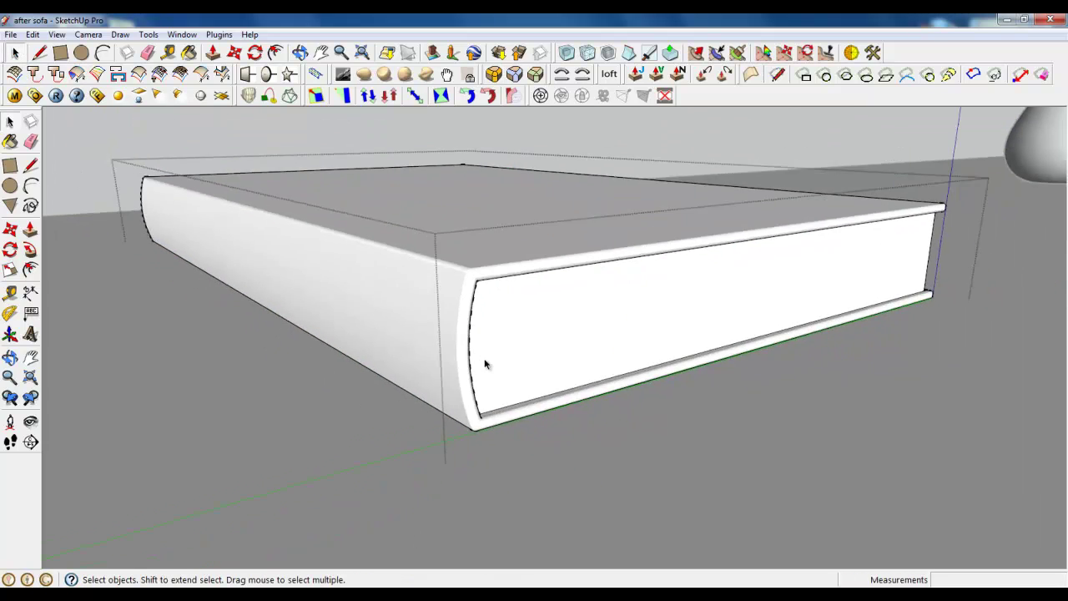
Step: Orbit around the sideboard and close the book group to finish editing it
scroll(484, 358, down, 5)
middle_drag(484, 358, 510, 370)
scroll(511, 369, down, 3)
scroll(504, 239, down, 3)
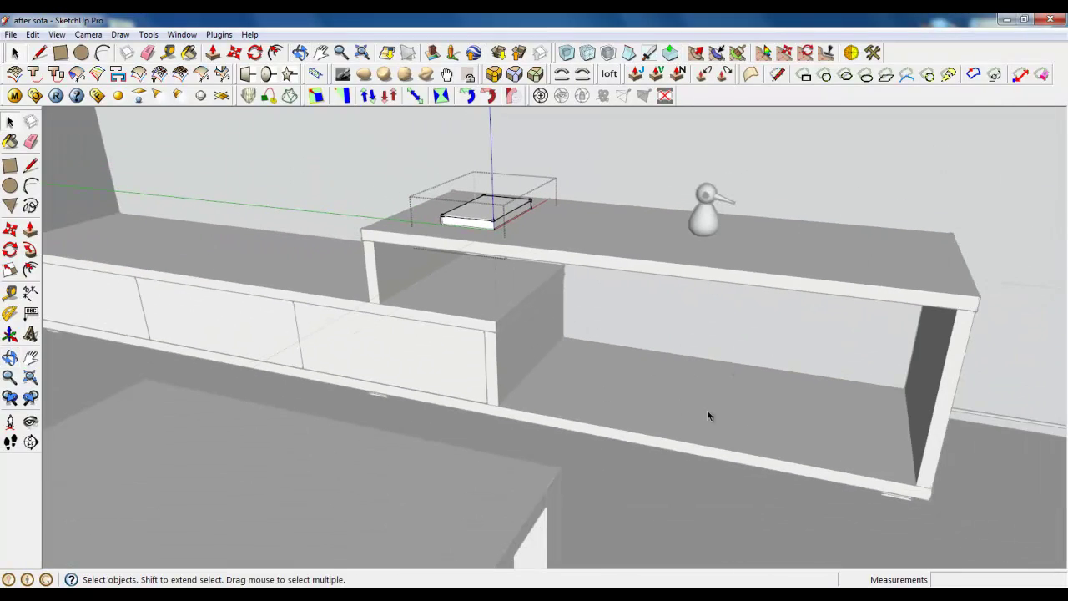
middle_drag(374, 262, 252, 446)
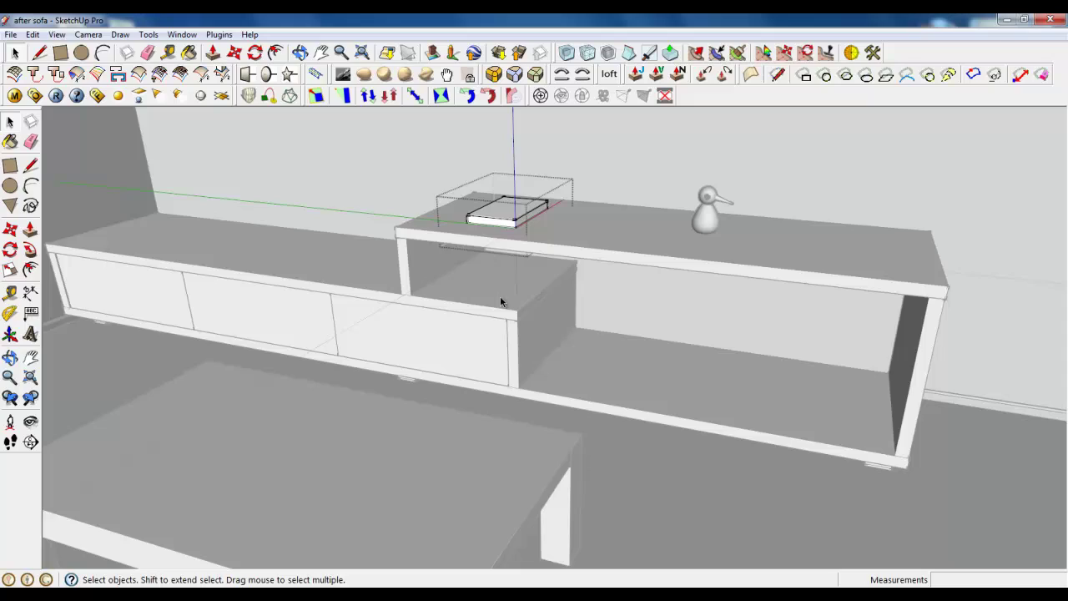
right_click(284, 192)
click(342, 206)
Step: Orbit and zoom to a close, top-down view of the coffee table top
scroll(342, 206, down, 3)
mouse_move(342, 206)
middle_down()
mouse_move(446, 422)
mouse_move(696, 281)
mouse_move(359, 424)
mouse_move(584, 342)
mouse_move(460, 331)
middle_up()
scroll(540, 360, up, 2)
middle_drag(542, 361, 427, 360)
scroll(396, 365, up, 3)
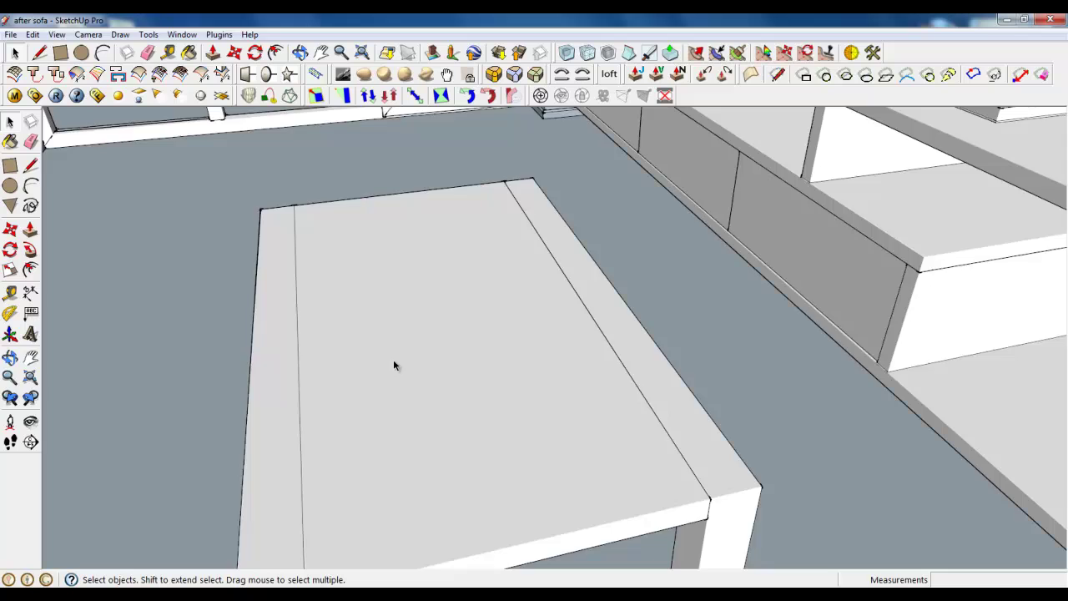
scroll(534, 318, down, 4)
scroll(482, 316, up, 3)
middle_drag(480, 316, 477, 310)
scroll(448, 329, up, 1)
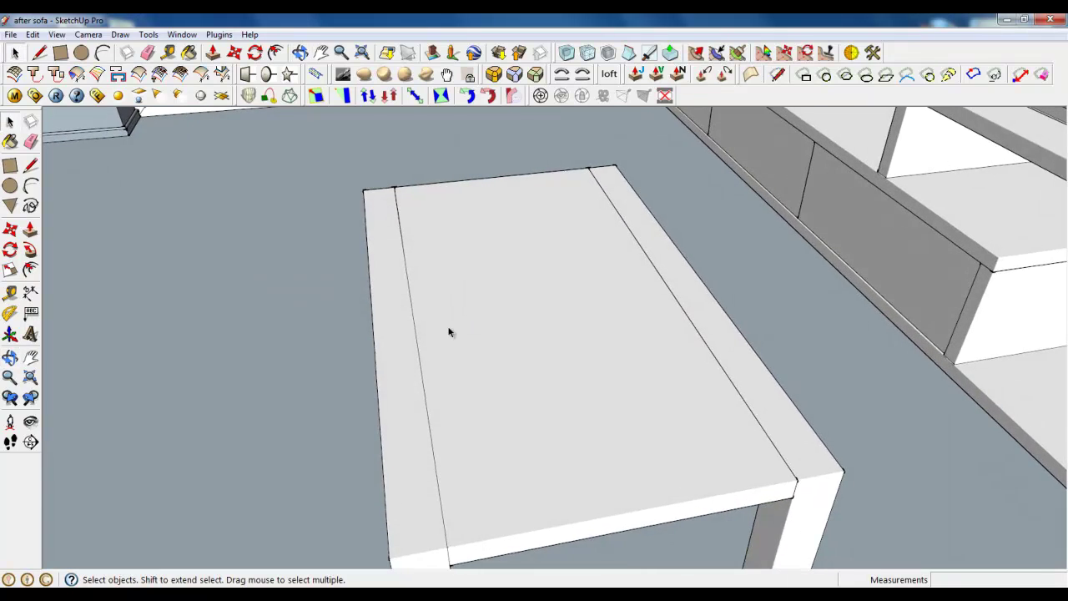
scroll(448, 329, up, 2)
scroll(643, 235, up, 1)
mouse_move(643, 235)
middle_down()
mouse_move(534, 365)
mouse_move(495, 369)
middle_up()
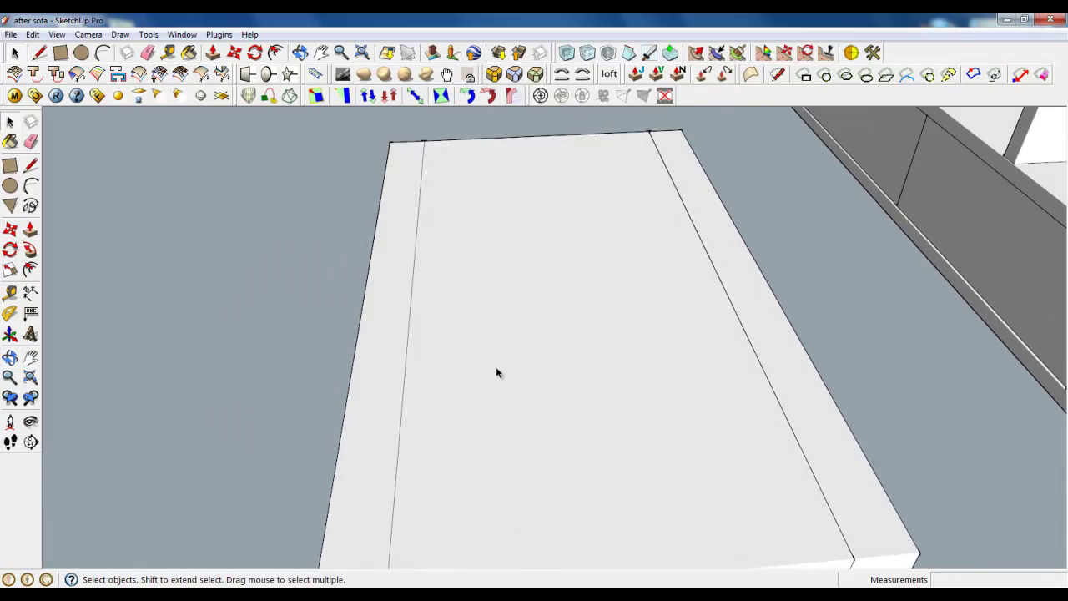
mouse_move(675, 279)
middle_down()
mouse_move(570, 352)
mouse_move(562, 372)
mouse_move(500, 338)
middle_up()
scroll(551, 351, up, 2)
Step: Draw a square on the coffee table top and make it a group
click(60, 52)
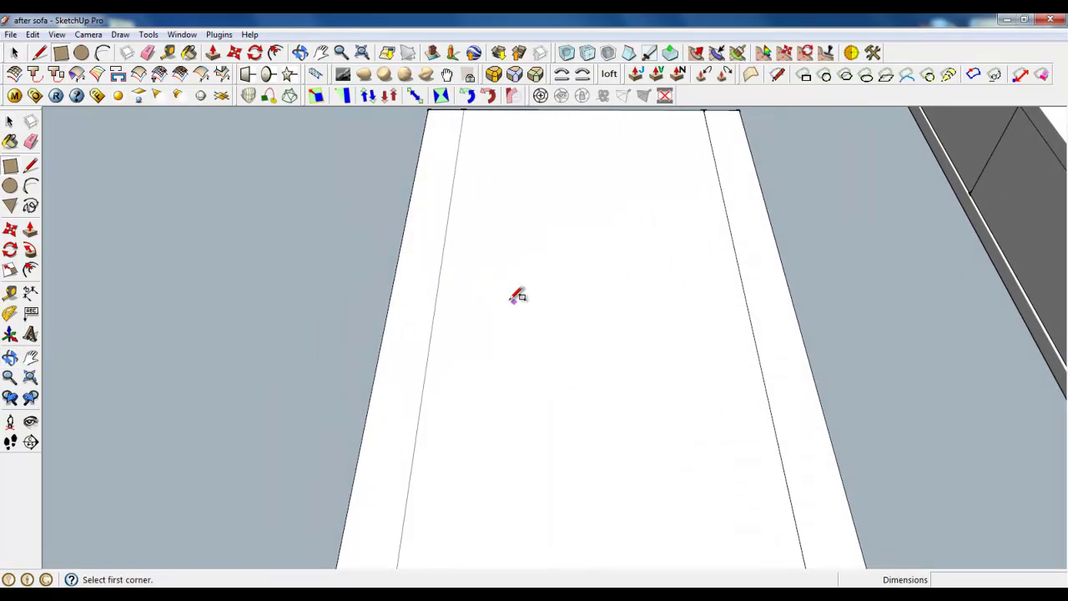
click(503, 297)
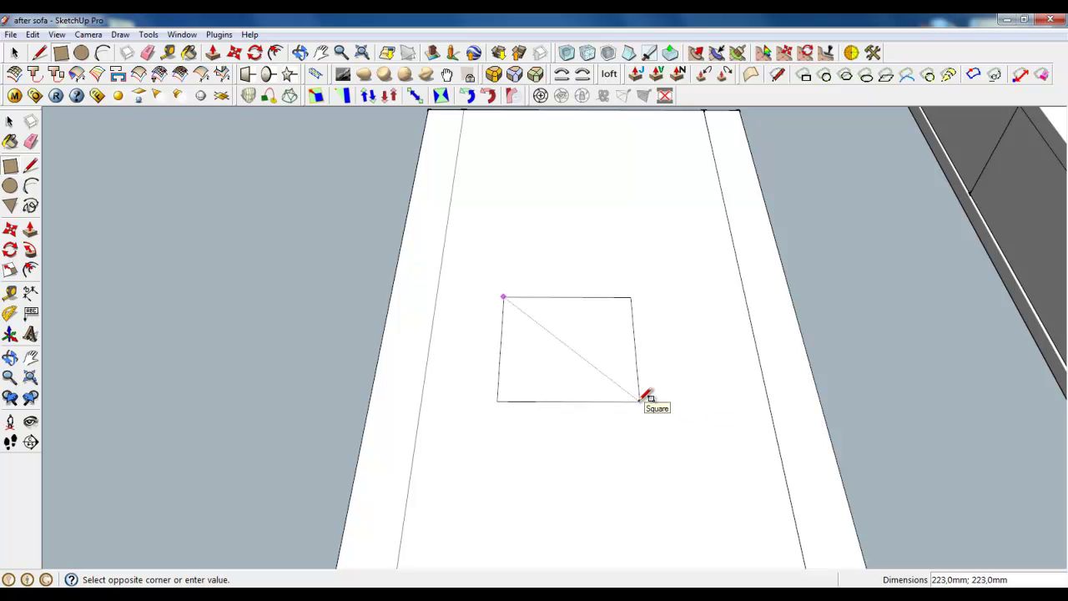
click(640, 400)
middle_drag(627, 389, 668, 389)
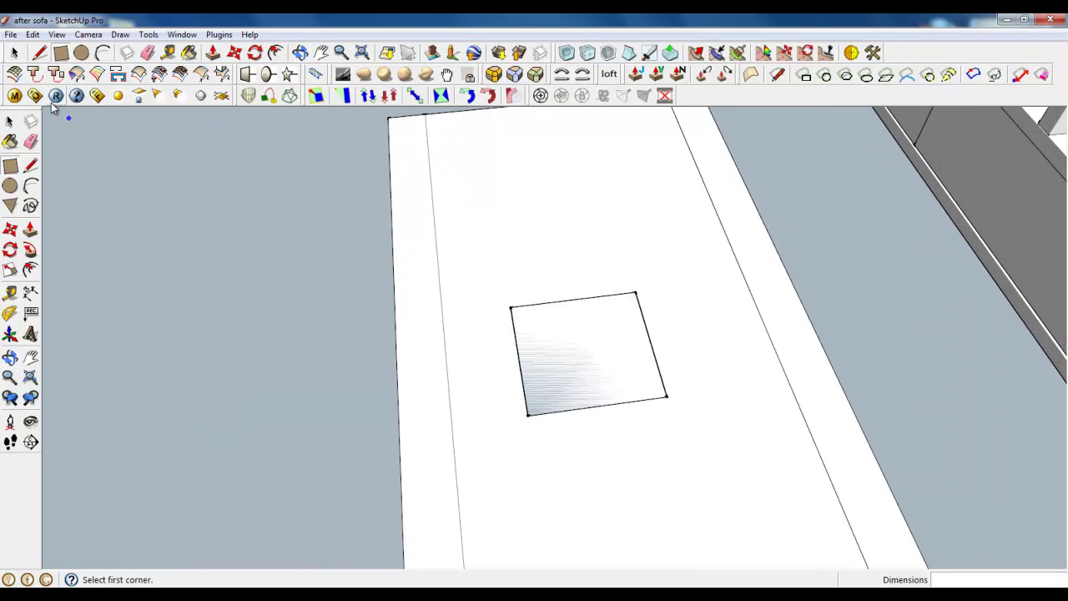
middle_drag(82, 127, 541, 286)
right_click(541, 286)
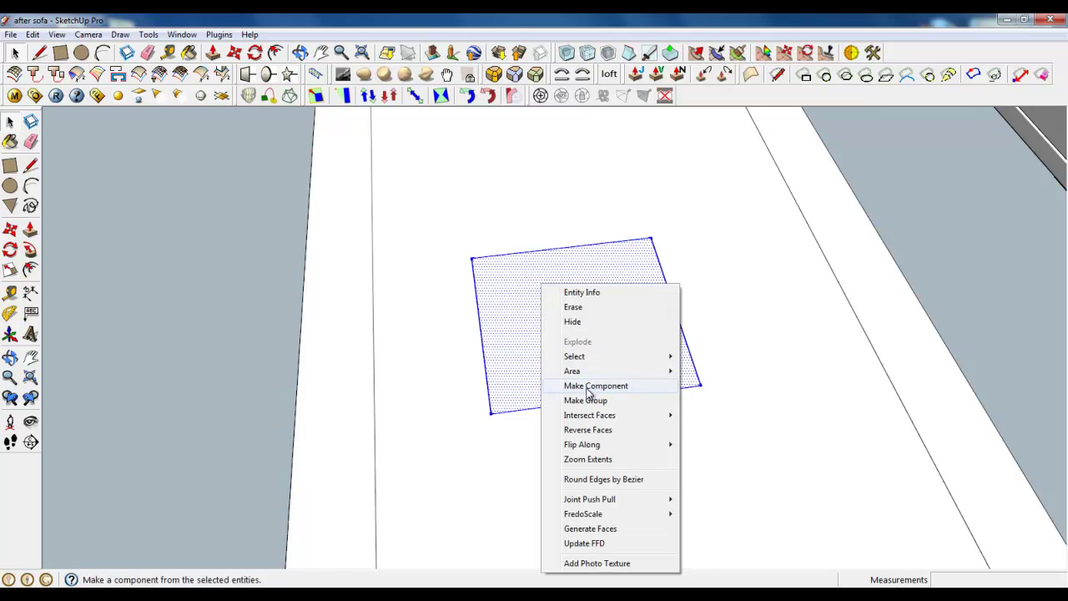
click(585, 401)
Step: Offset the square inward to create a smaller inset square
scroll(557, 325, up, 3)
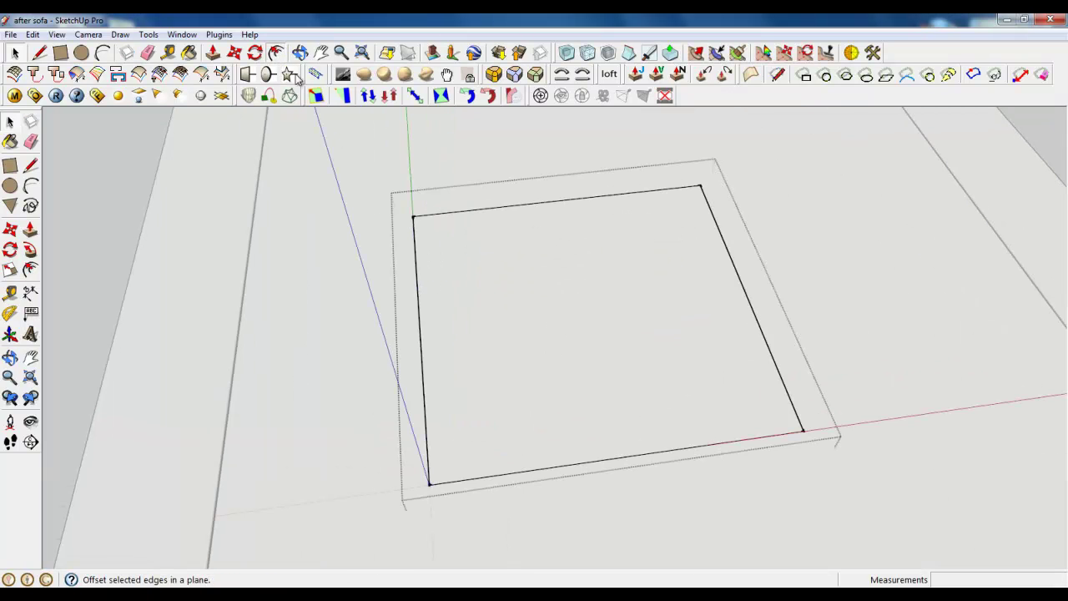
click(275, 51)
click(468, 211)
click(481, 254)
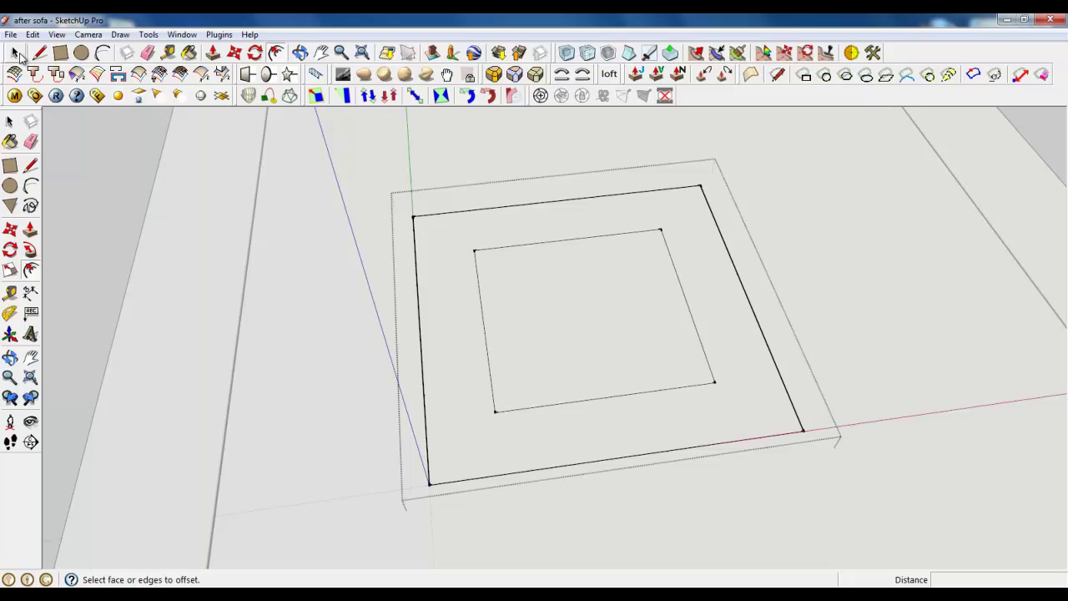
Step: Select only the outer square's edges, leaving the faces unselected
click(16, 52)
double_click(452, 273)
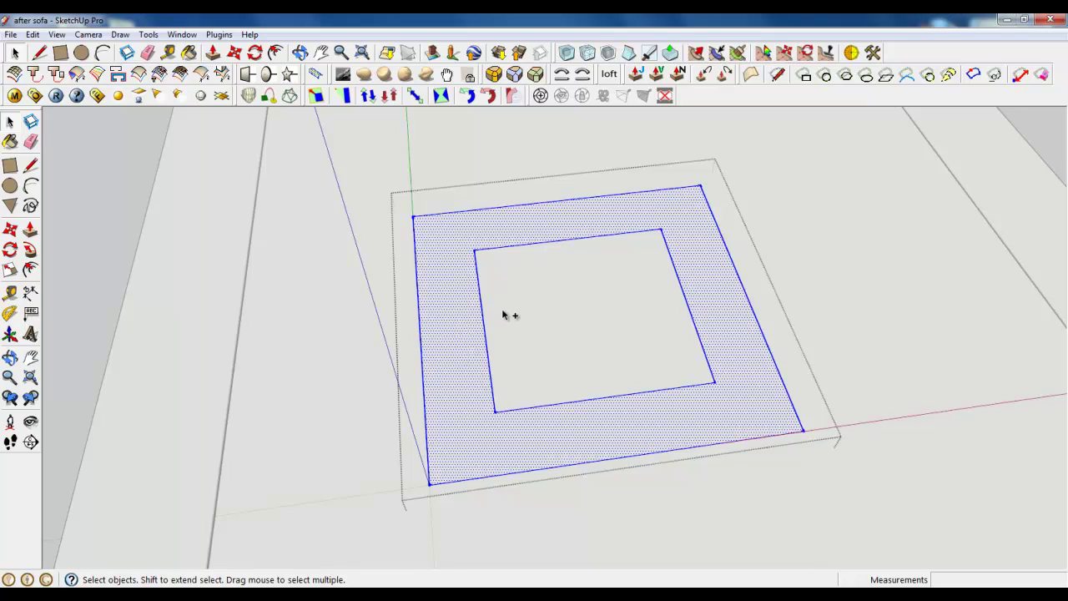
ctrl+click(524, 313)
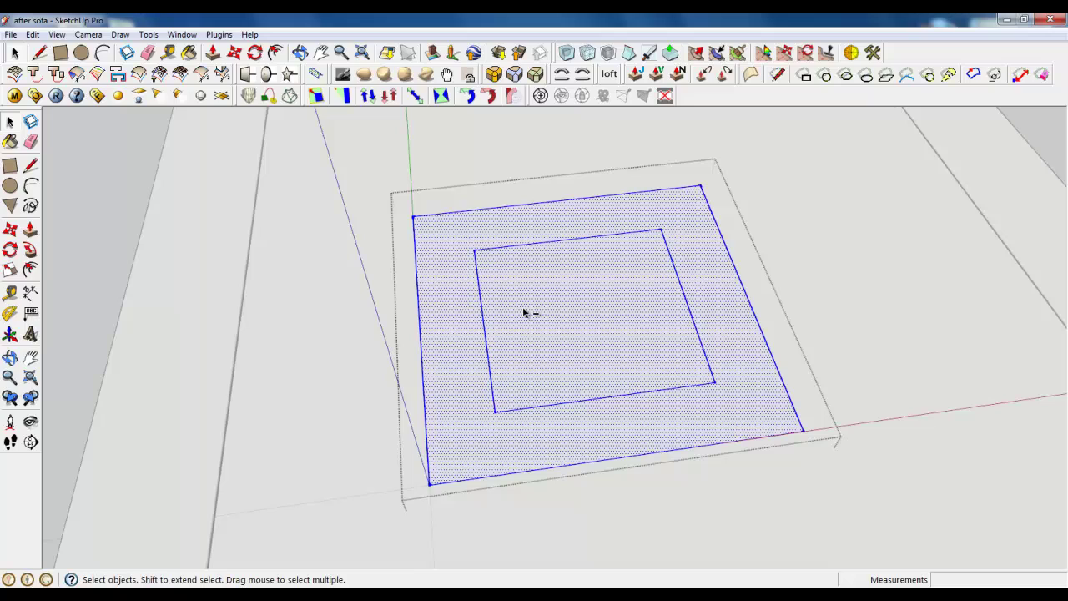
ctrl+shift+click(524, 313)
ctrl+shift+click(463, 287)
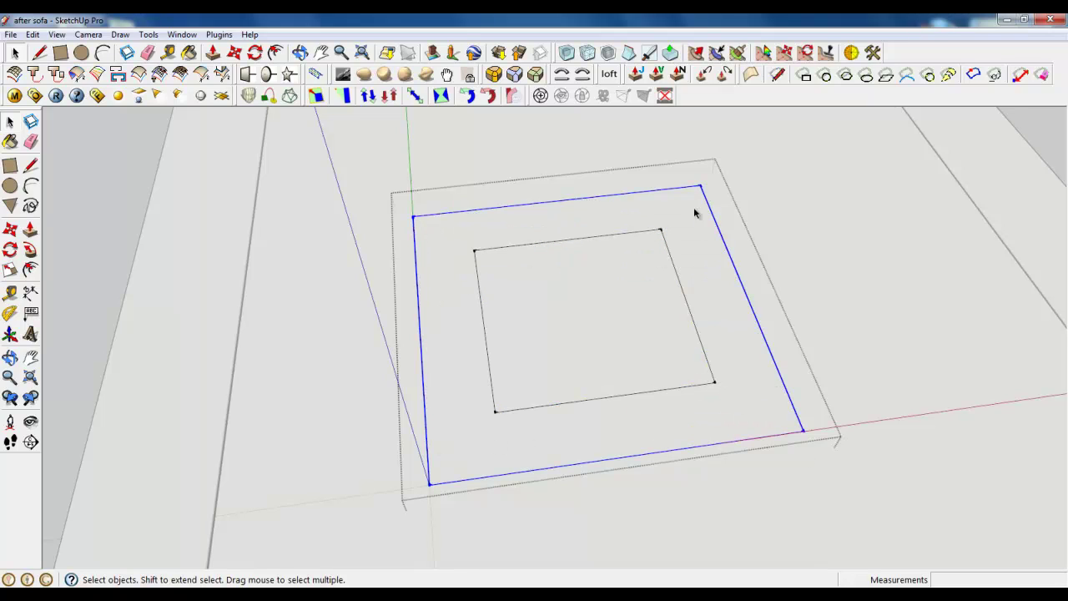
Step: Raise the outer edge loop upward to form a sloped tray rim
click(234, 52)
middle_drag(492, 498, 426, 382)
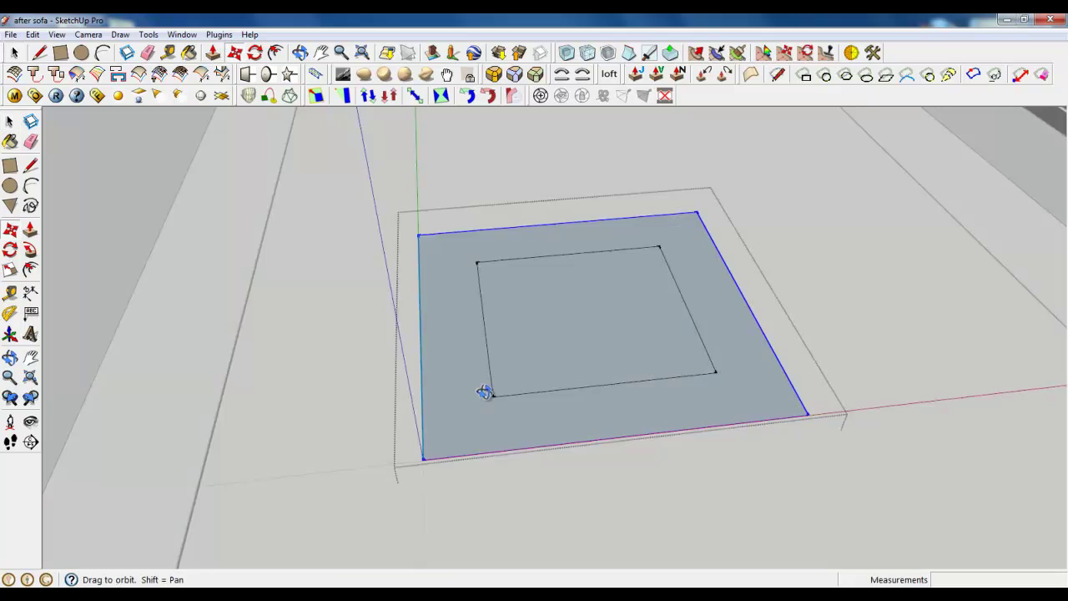
click(406, 405)
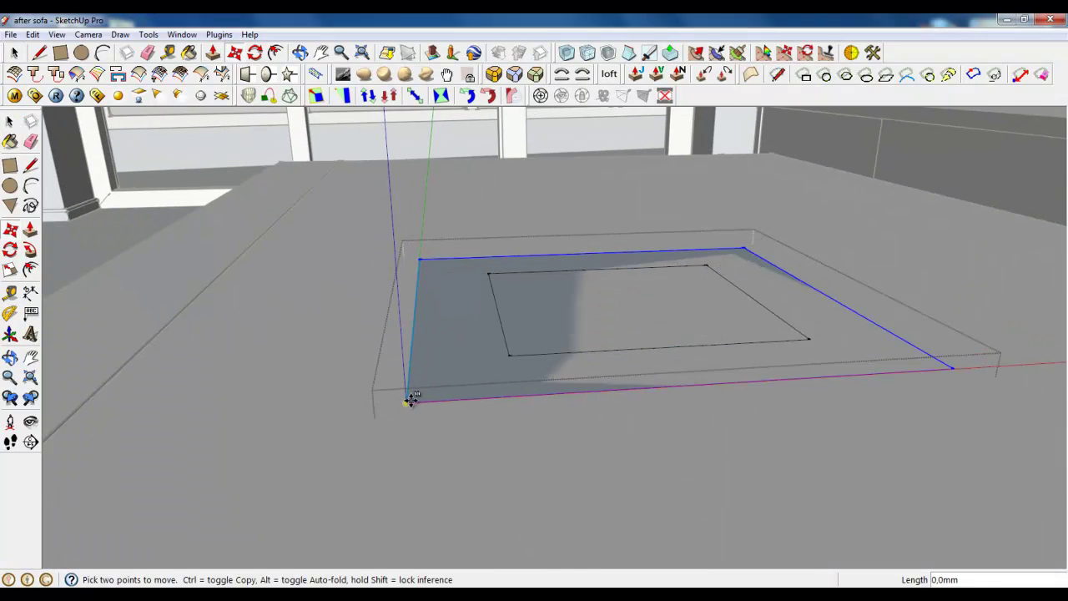
click(407, 371)
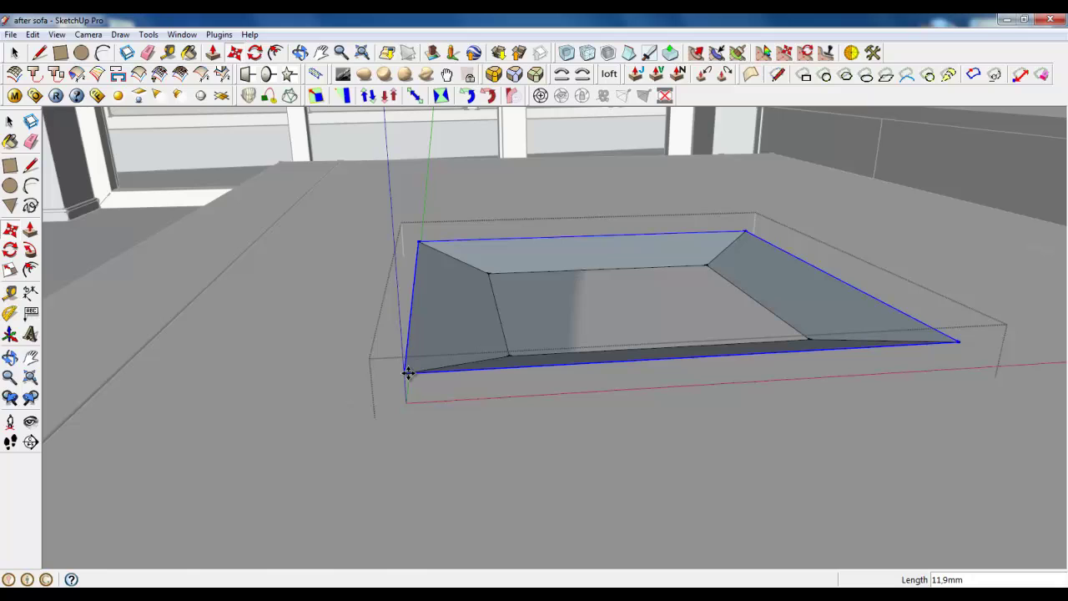
key(space)
Step: Copy the whole tray 5mm straight up the blue axis
key(ctrl+a)
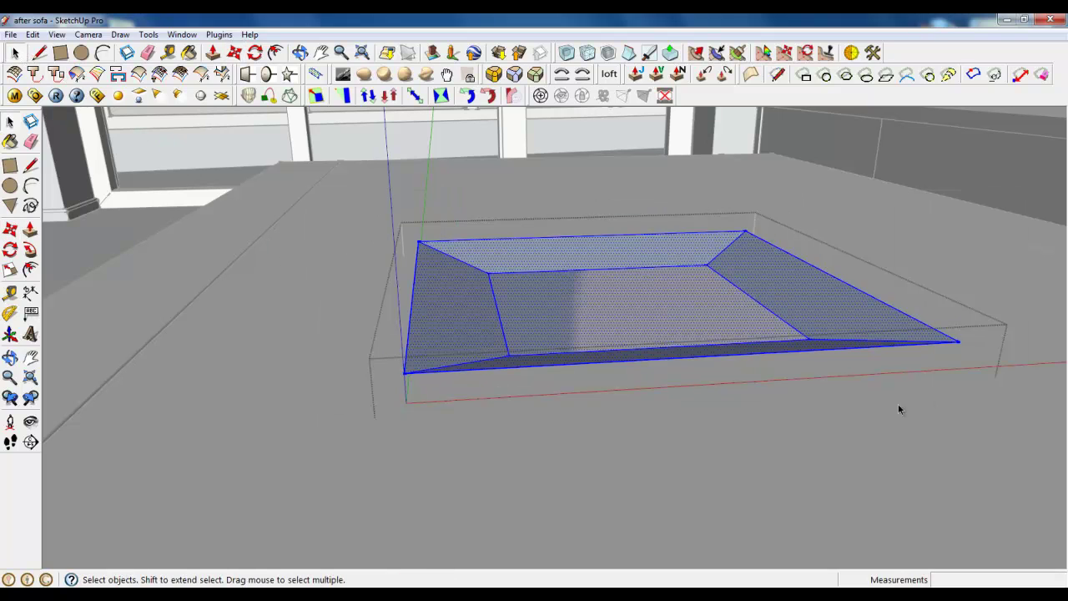
key(m)
click(485, 273)
key(ctrl)
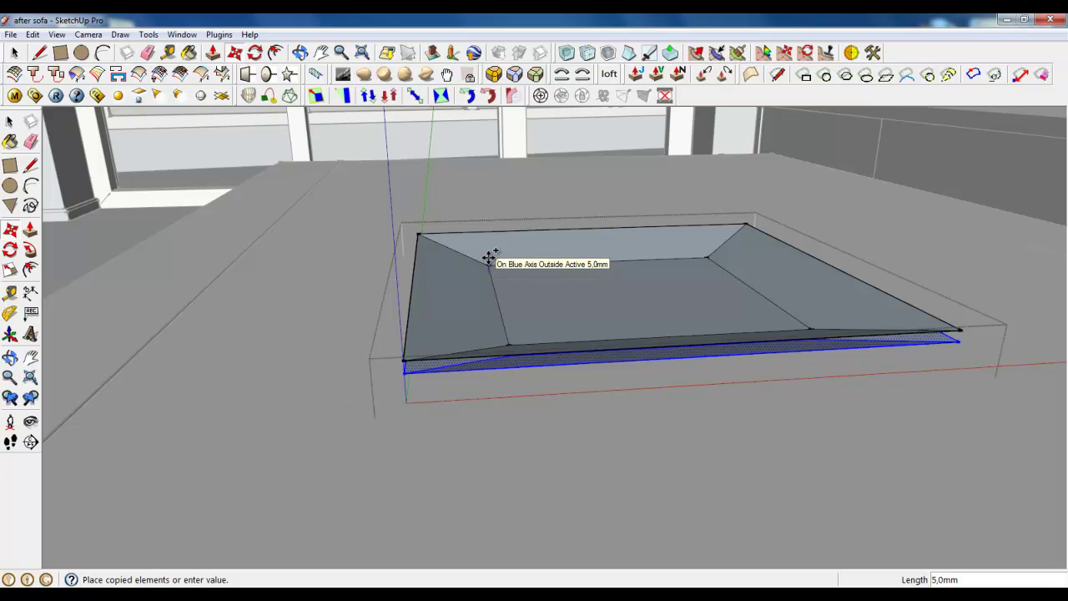
click(490, 258)
Step: Begin a connecting line at the tray's front corner
key(l)
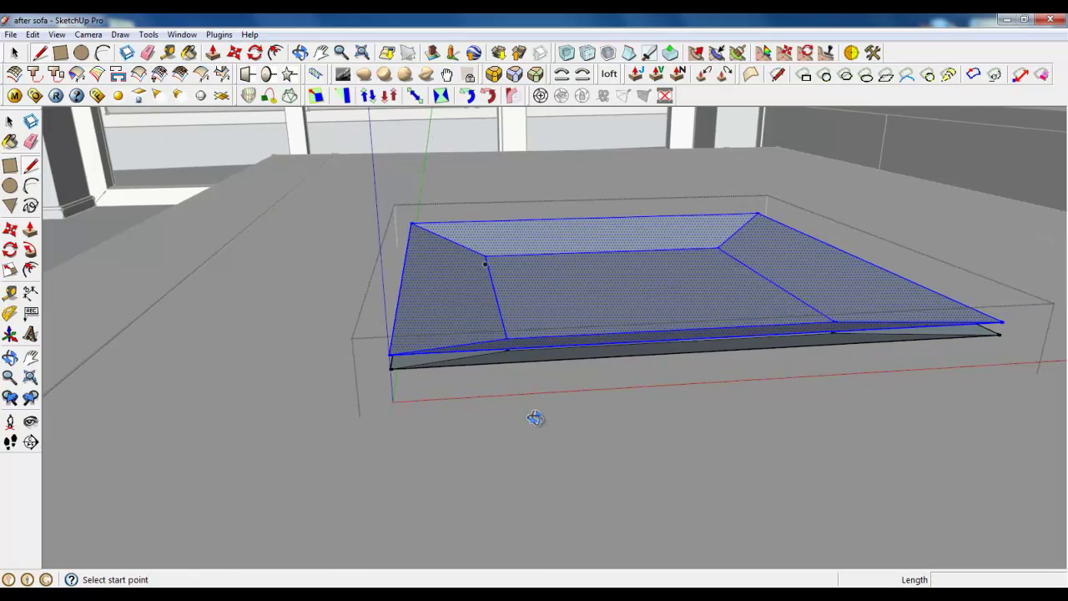
middle_drag(537, 420, 532, 331)
click(497, 362)
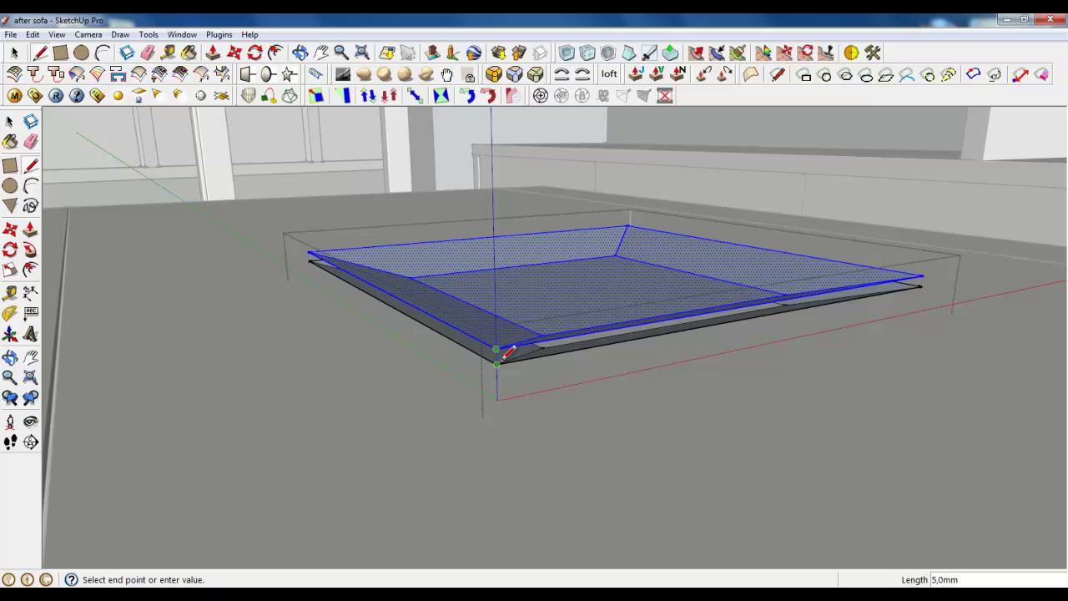
scroll(914, 283, up, 3)
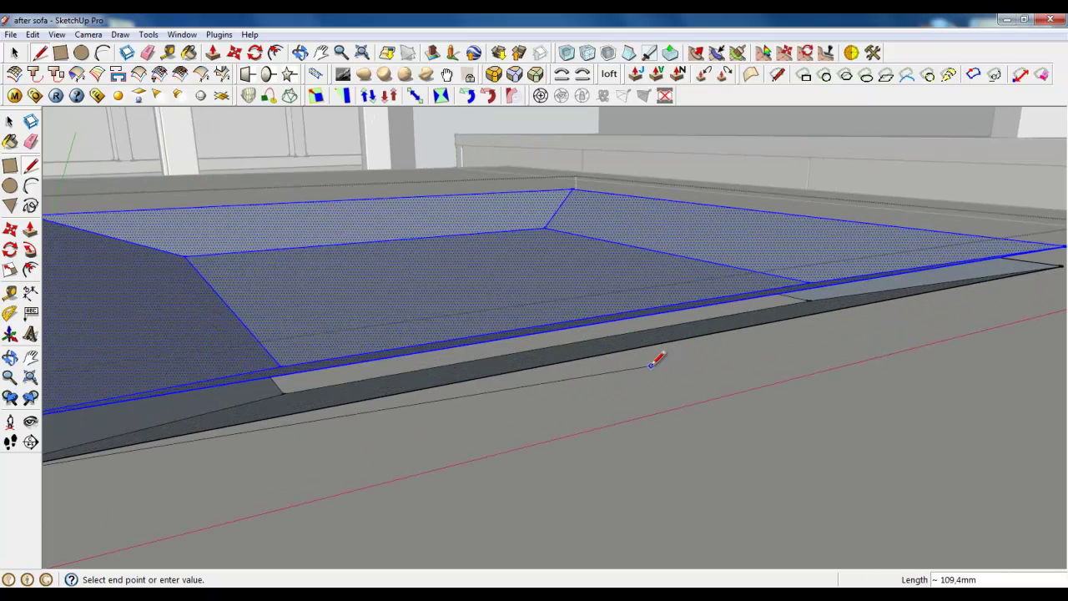
Step: Draw an edge joining the upper and lower tray corners on the right side
key(Escape)
scroll(860, 333, down, 1)
click(1029, 257)
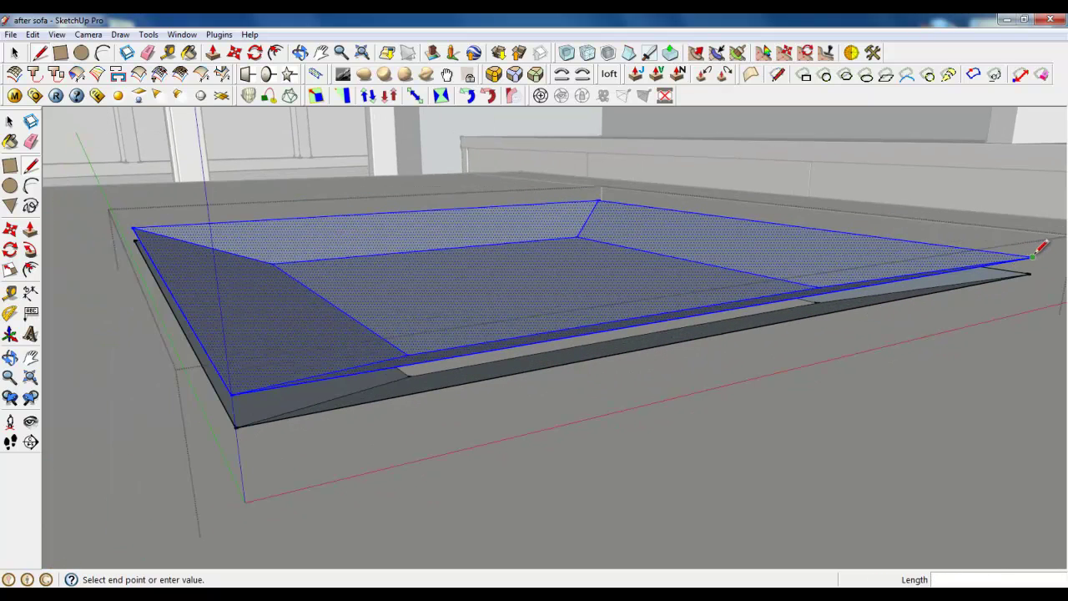
mouse_move(1033, 267)
middle_down()
mouse_move(615, 389)
mouse_move(740, 410)
middle_up()
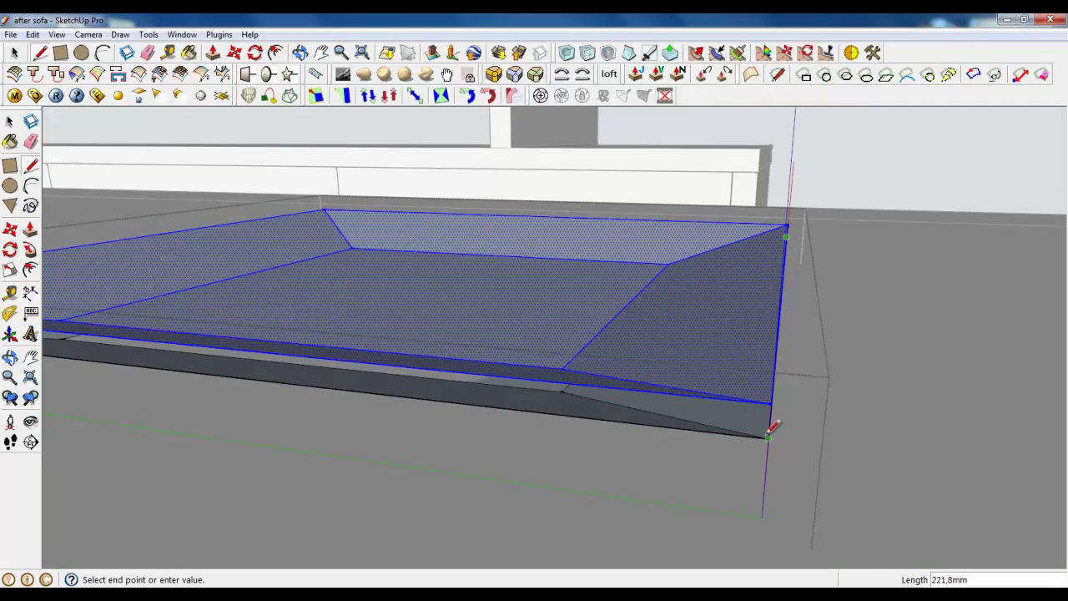
click(769, 436)
scroll(898, 443, down, 3)
mouse_move(470, 425)
middle_down()
mouse_move(567, 386)
mouse_move(682, 407)
middle_up()
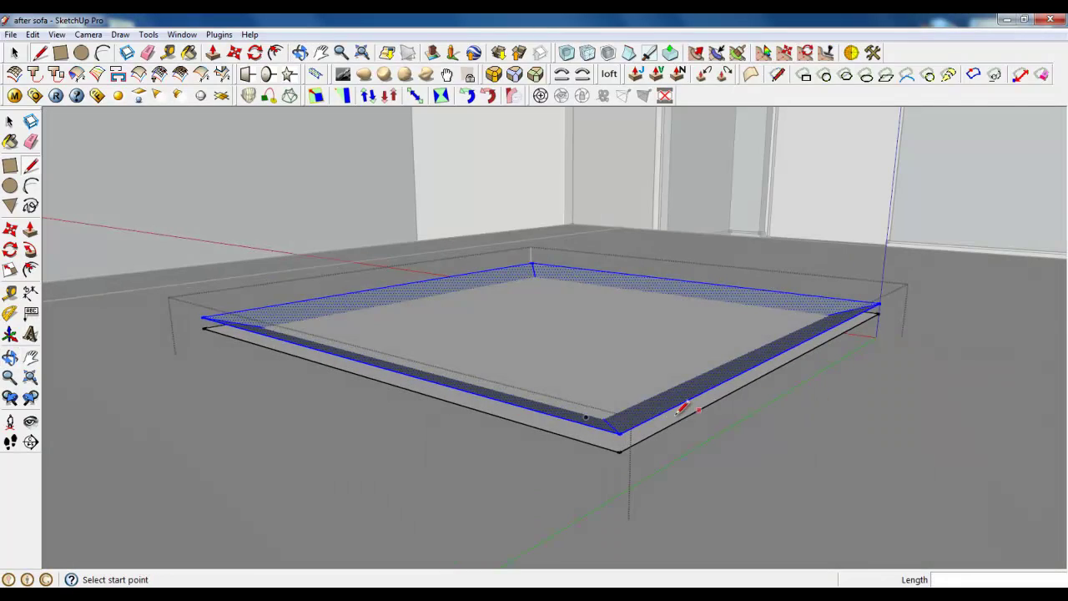
Step: Connect the remaining matching corners of both trays to close the side walls
click(620, 431)
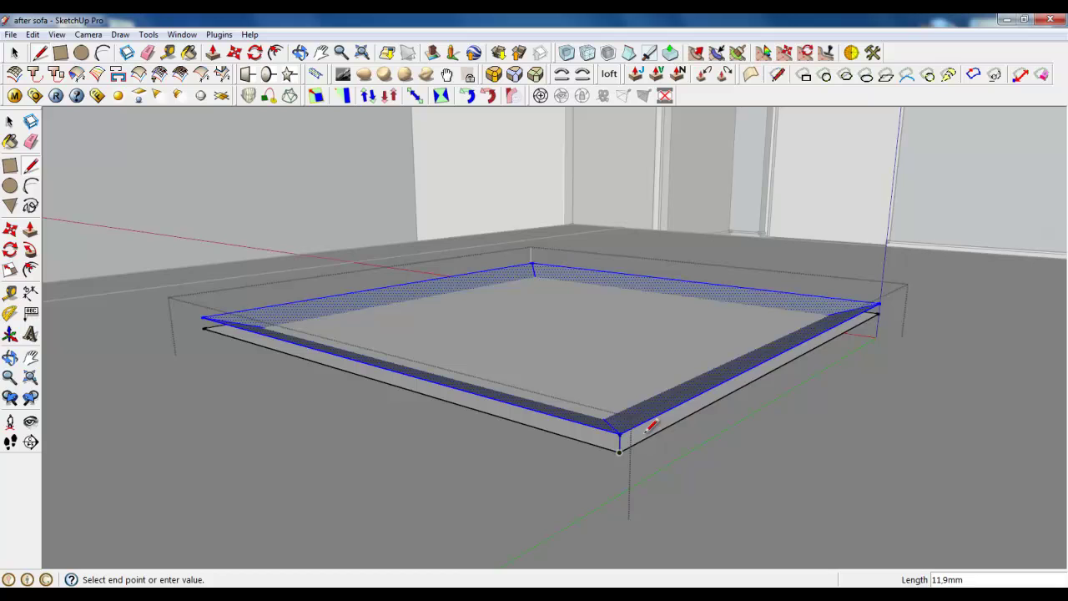
click(879, 307)
click(881, 304)
mouse_move(446, 421)
middle_down()
mouse_move(673, 384)
mouse_move(497, 359)
mouse_move(580, 425)
middle_up()
click(584, 432)
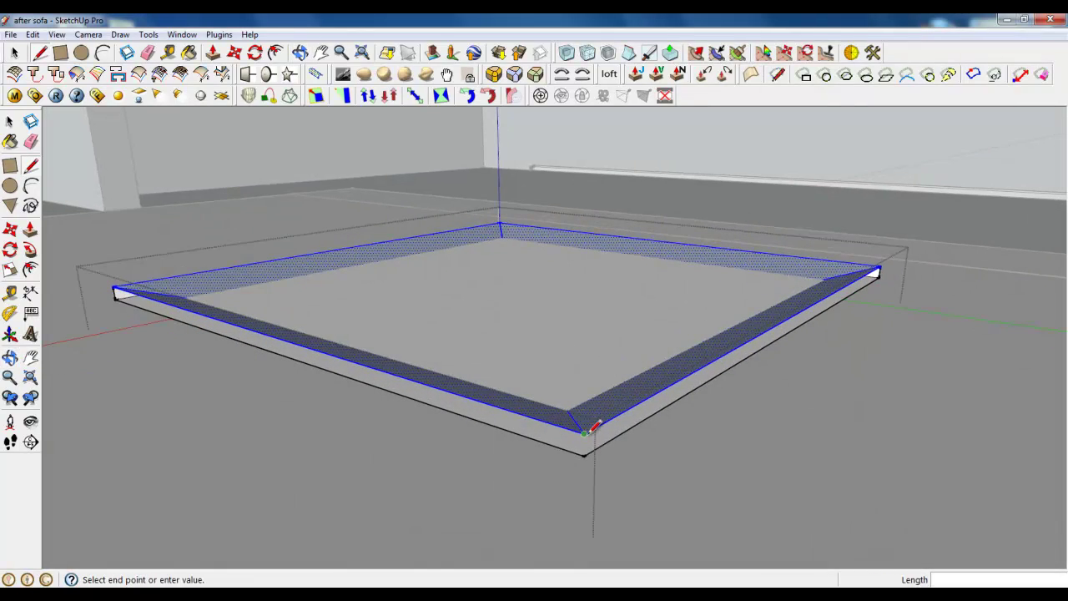
click(584, 454)
Step: Delete the tray's top face to expose the sloped inner walls
click(16, 55)
click(412, 322)
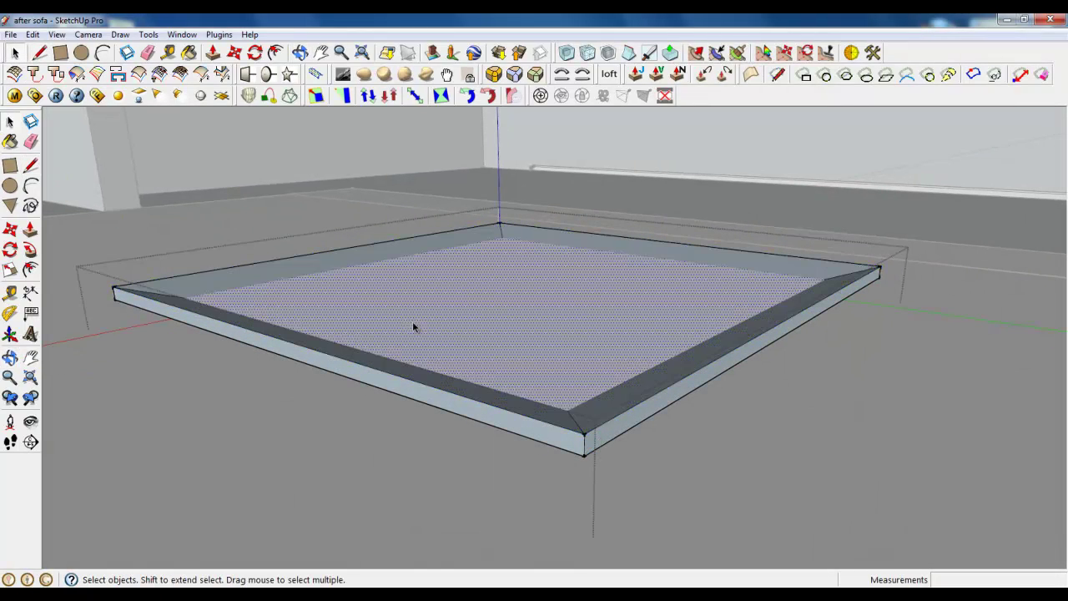
key(Delete)
mouse_move(578, 390)
middle_down()
mouse_move(525, 370)
mouse_move(406, 284)
mouse_move(763, 391)
mouse_move(649, 389)
mouse_move(577, 406)
mouse_move(510, 379)
middle_up()
mouse_move(690, 413)
middle_down()
mouse_move(684, 460)
mouse_move(594, 358)
middle_up()
Step: Subdivide and smooth the whole tray with 3 iterations
triple_click(592, 353)
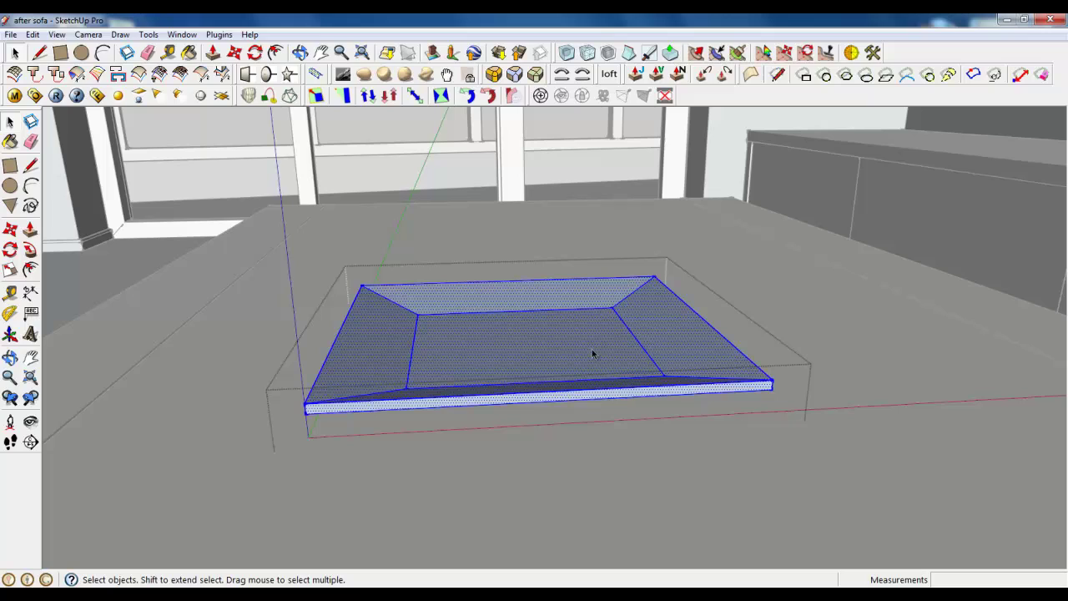
click(588, 54)
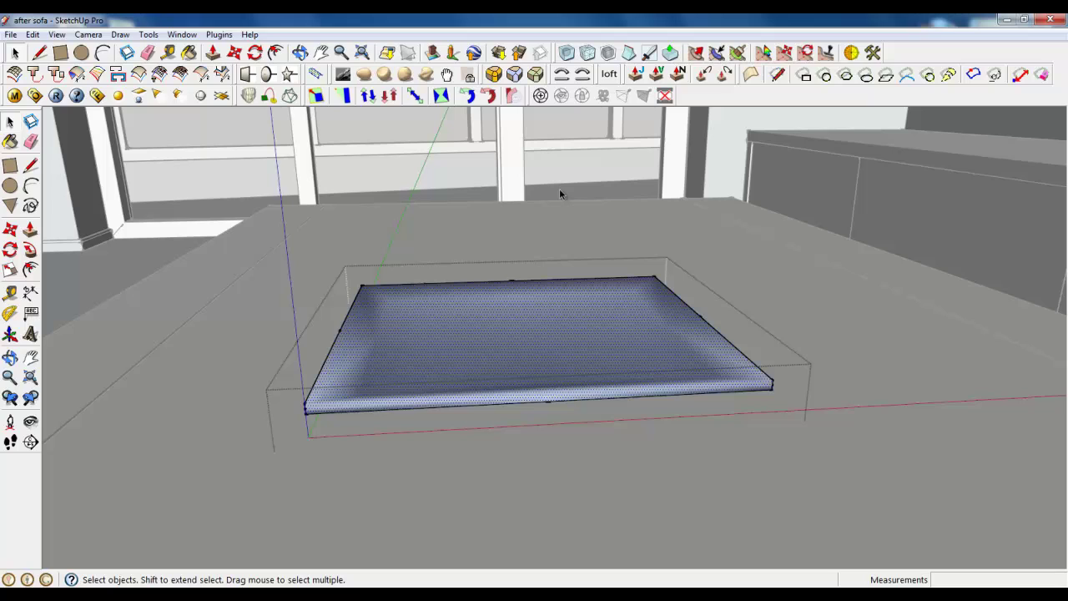
triple_click(526, 309)
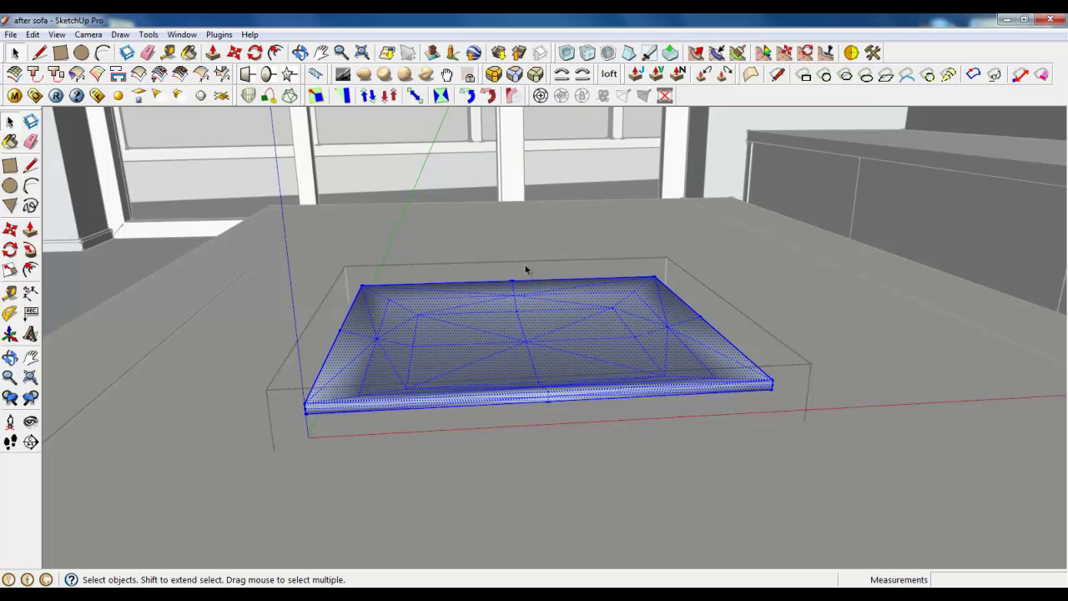
click(568, 53)
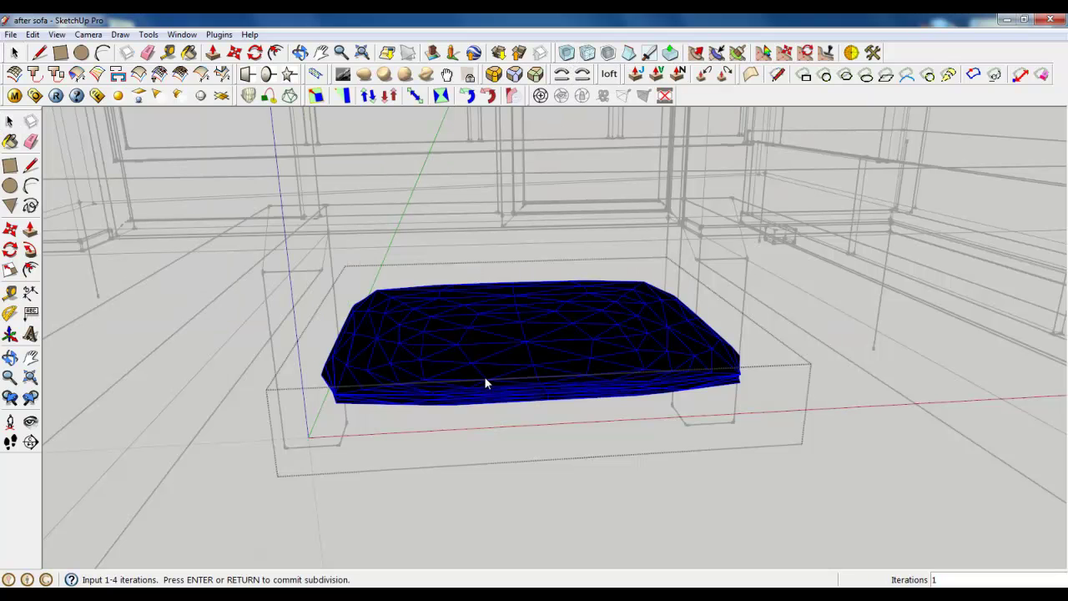
text(3)
key(Return)
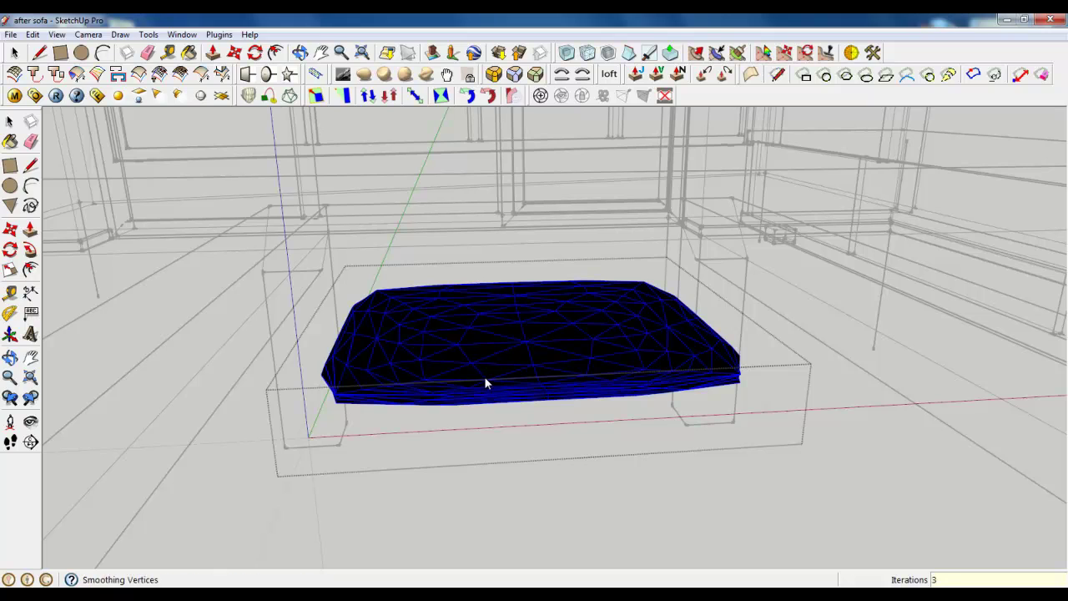
key(Return)
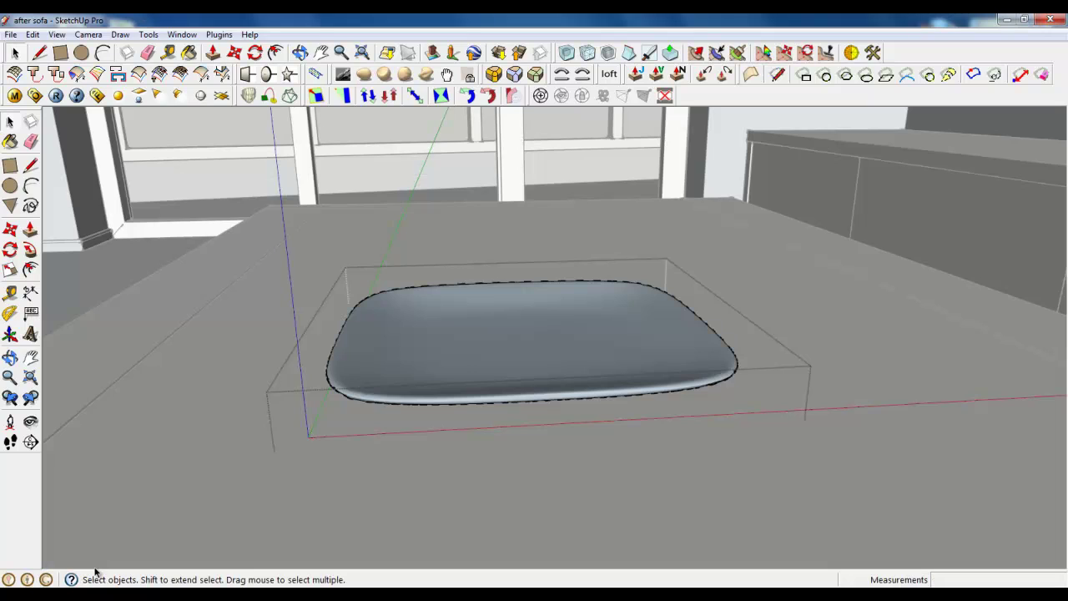
Step: Select the smoothed plate mesh and make it a group
click(411, 358)
middle_drag(663, 365, 499, 390)
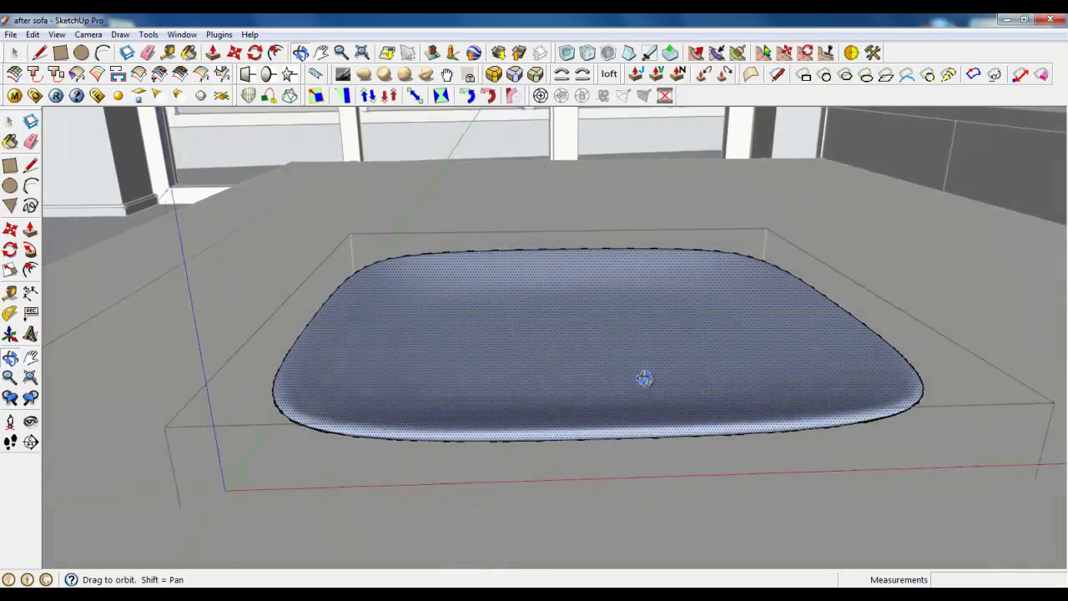
scroll(499, 391, up, 3)
scroll(493, 409, up, 2)
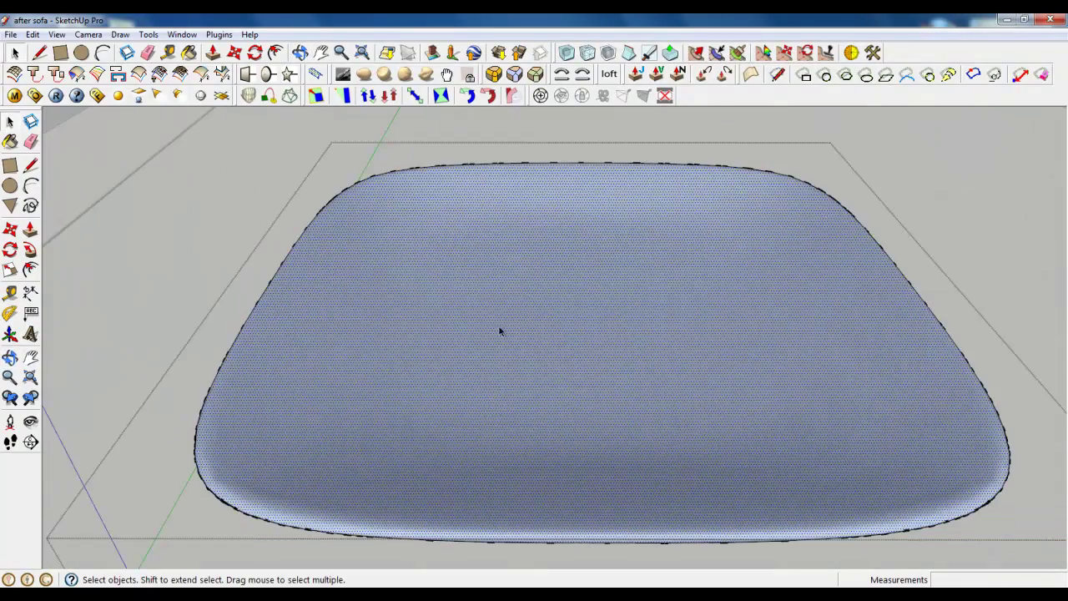
click(407, 269)
right_click(407, 268)
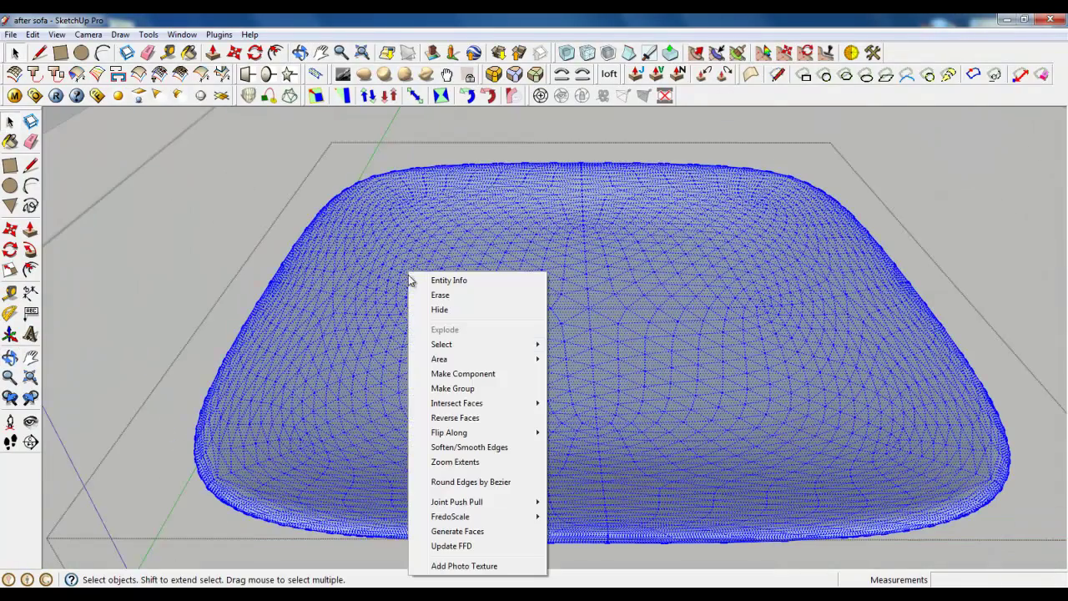
click(470, 389)
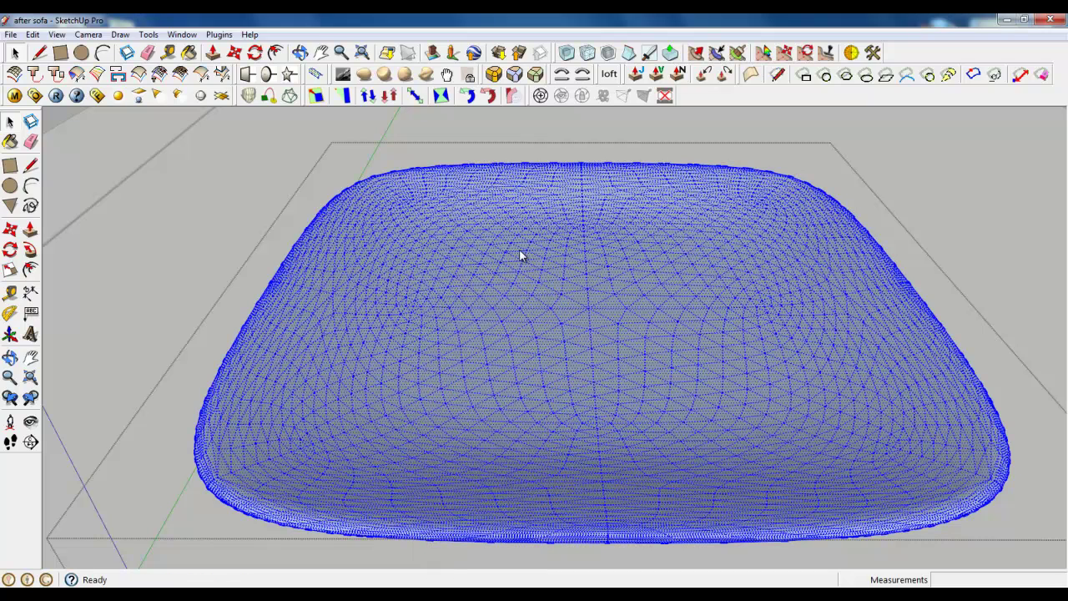
scroll(519, 247, down, 3)
scroll(519, 233, down, 2)
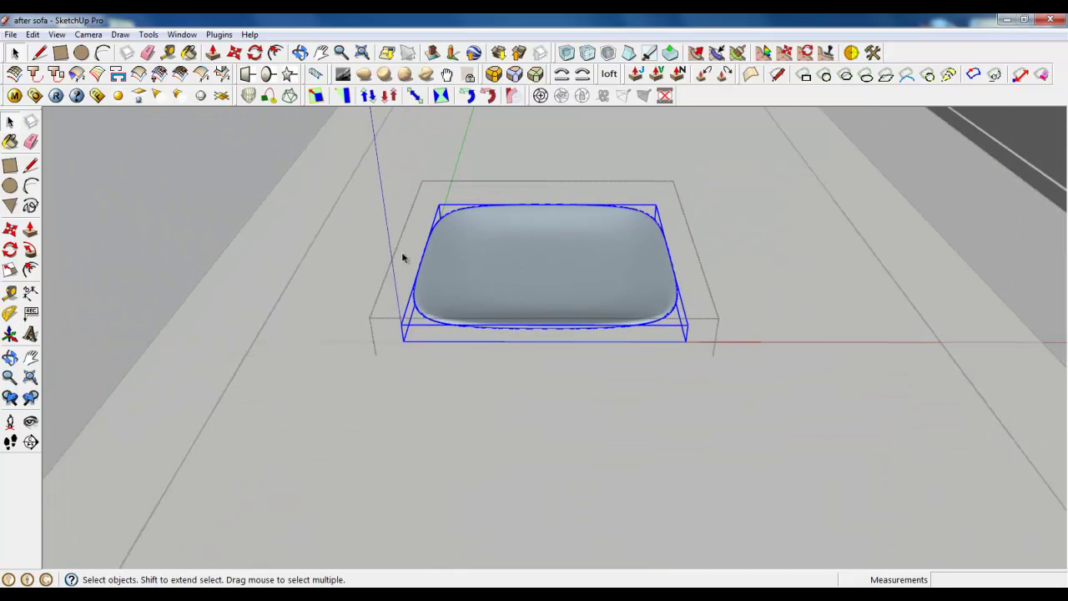
Step: Draw a small rectangle in front of the plate
click(61, 53)
click(518, 374)
click(563, 407)
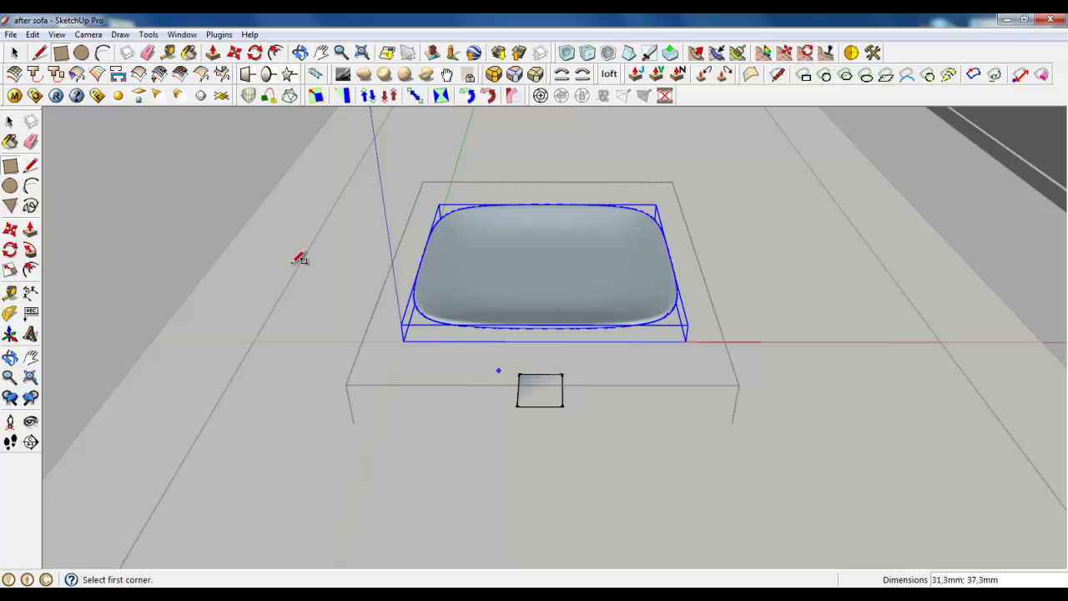
click(14, 53)
scroll(596, 400, up, 2)
scroll(568, 397, up, 1)
click(518, 390)
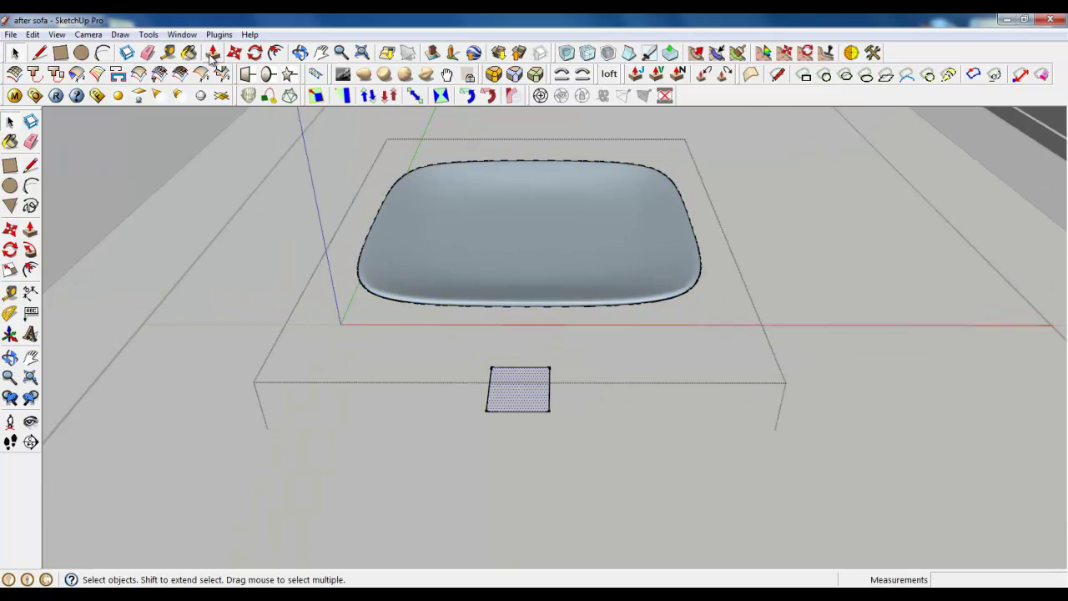
Step: Push/Pull the small rectangle up into a tall box
click(213, 52)
click(517, 388)
click(510, 286)
mouse_move(556, 420)
middle_down()
mouse_move(453, 314)
mouse_move(517, 333)
mouse_move(572, 262)
mouse_move(541, 343)
mouse_move(534, 334)
middle_up()
scroll(454, 314, up, 2)
click(480, 322)
scroll(535, 270, up, 2)
Step: Draw a circle on the box top and push it down into a shallow recess
click(81, 52)
click(517, 243)
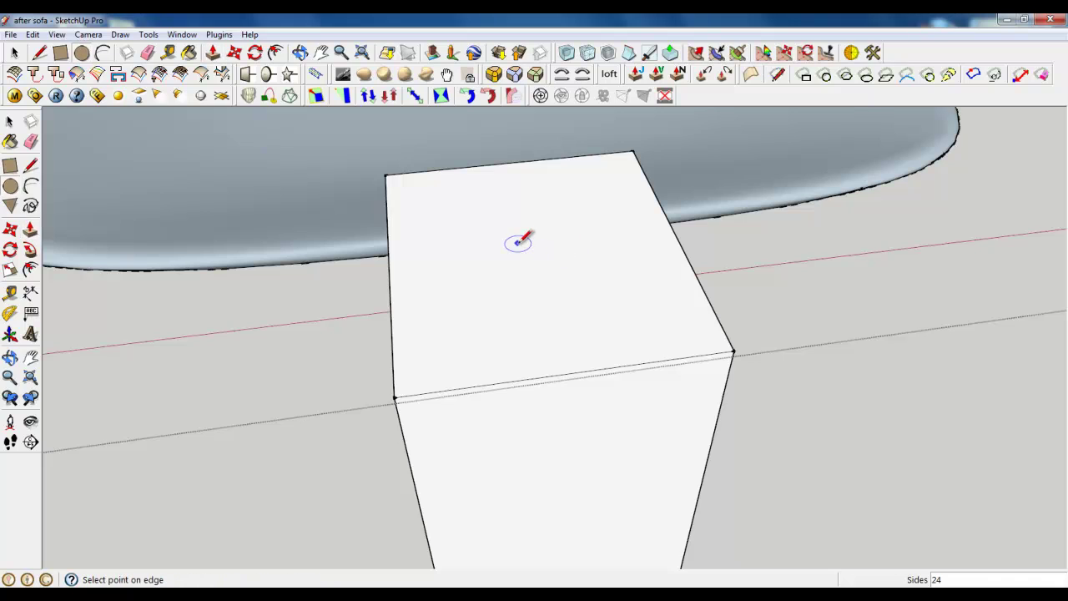
click(579, 306)
click(213, 53)
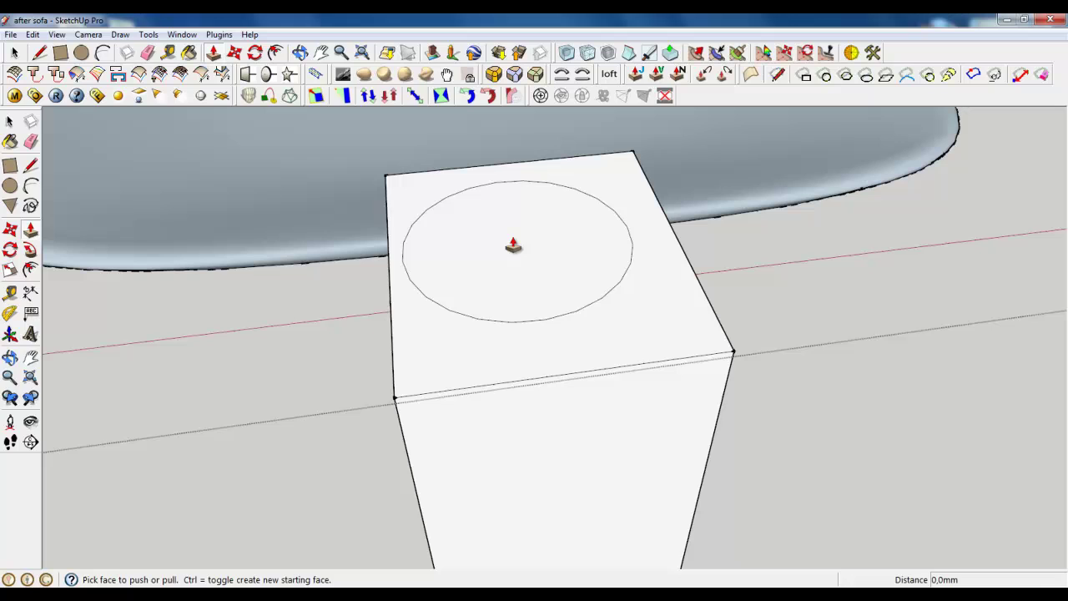
drag(508, 244, 529, 263)
click(529, 262)
scroll(553, 322, down, 3)
scroll(520, 242, up, 4)
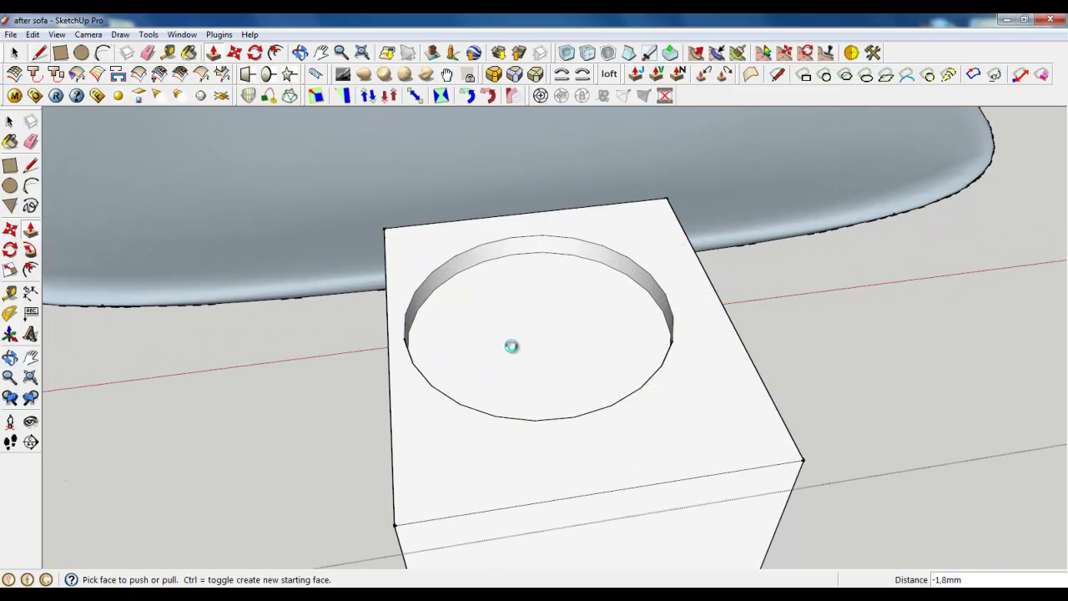
Step: Draw a vertical line and triangle rising from the recess circle's centre
key(l)
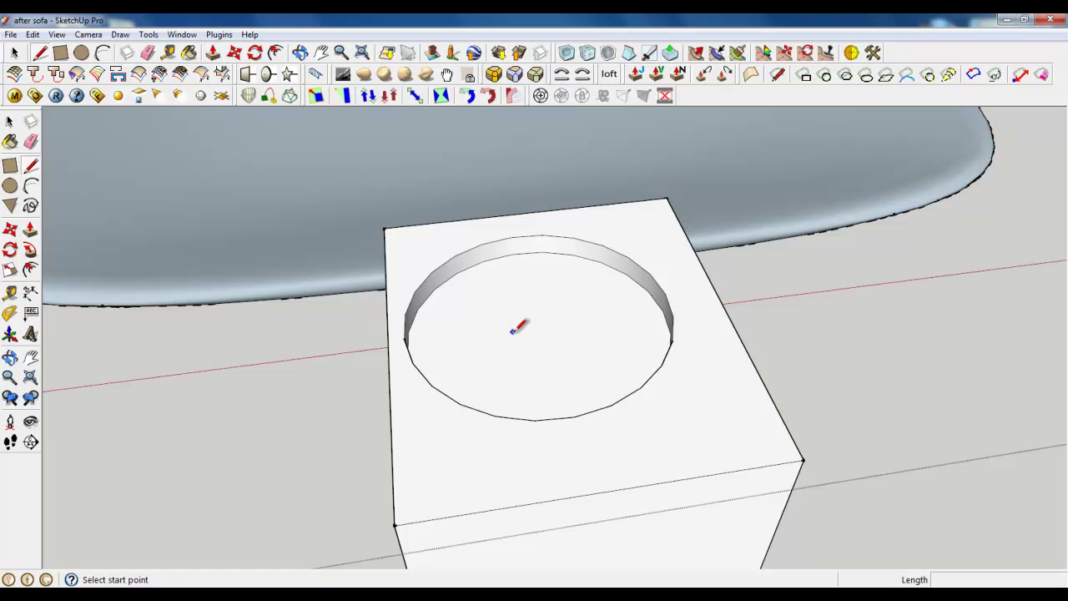
click(512, 332)
mouse_move(586, 380)
middle_down()
mouse_move(461, 258)
mouse_move(512, 214)
middle_up()
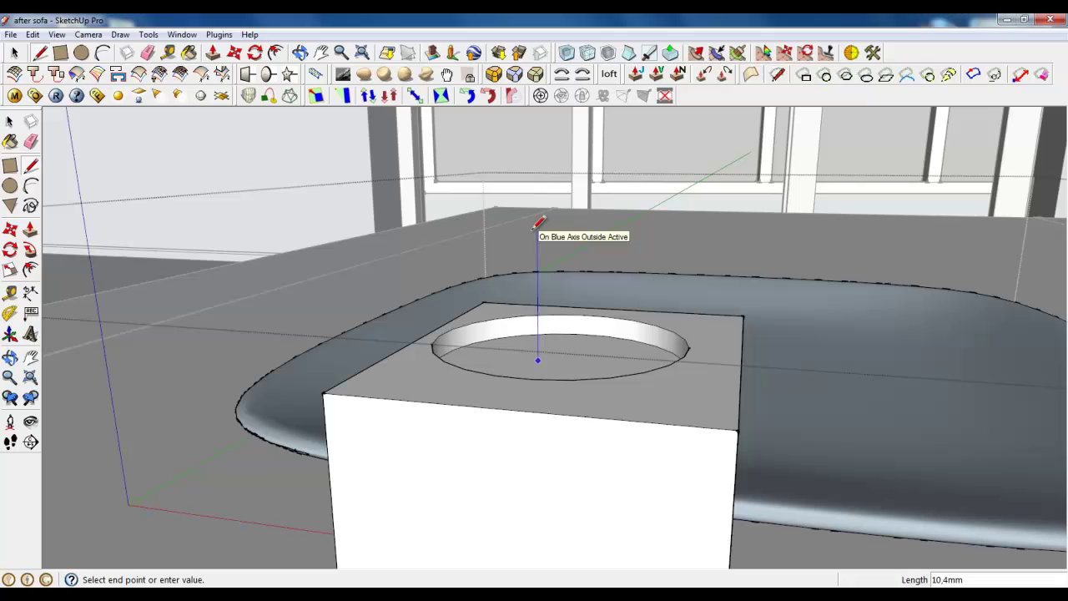
click(537, 231)
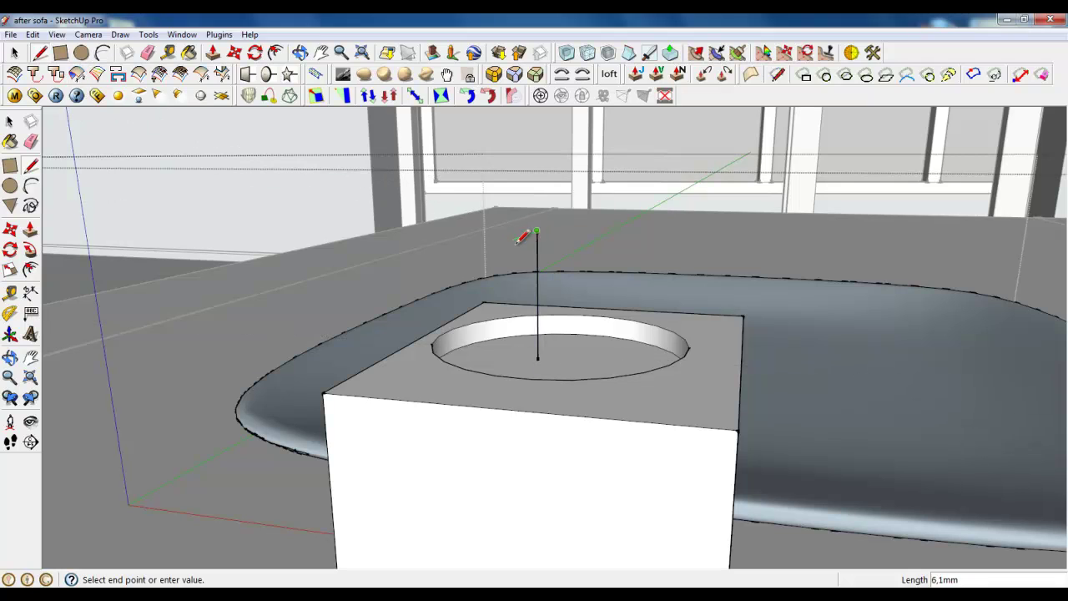
click(574, 233)
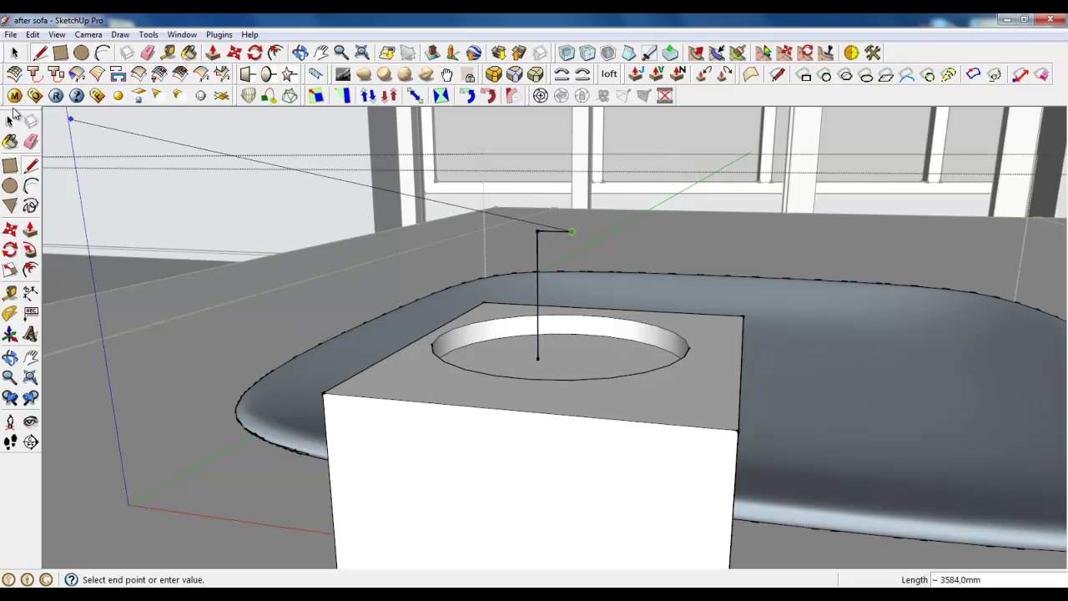
click(538, 359)
Step: Arc across the triangle, then delete its straight edges, leaving only the curve
click(107, 55)
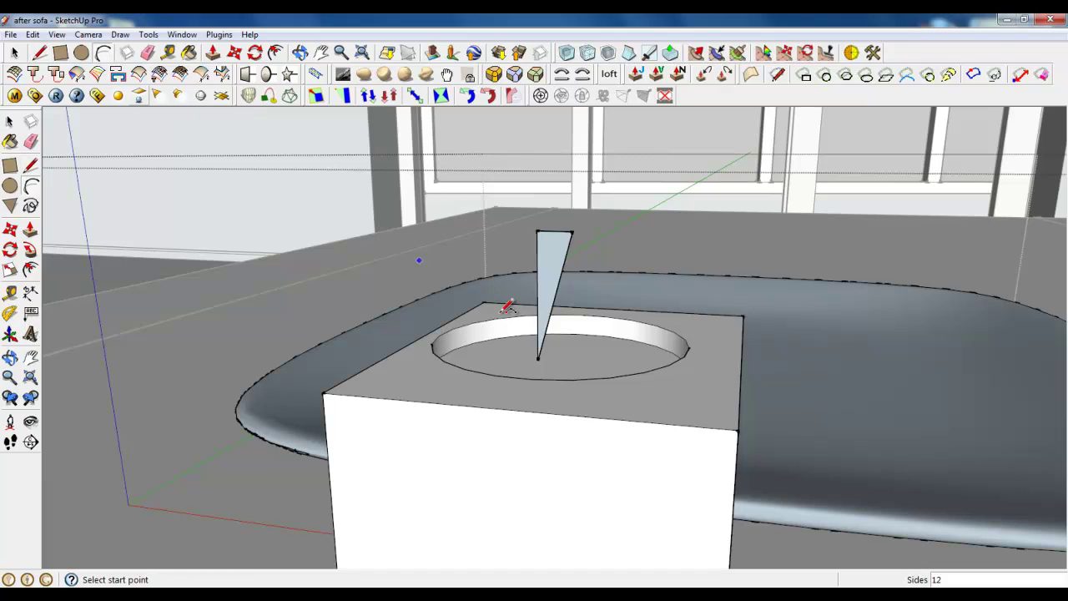
click(538, 359)
click(572, 232)
click(539, 266)
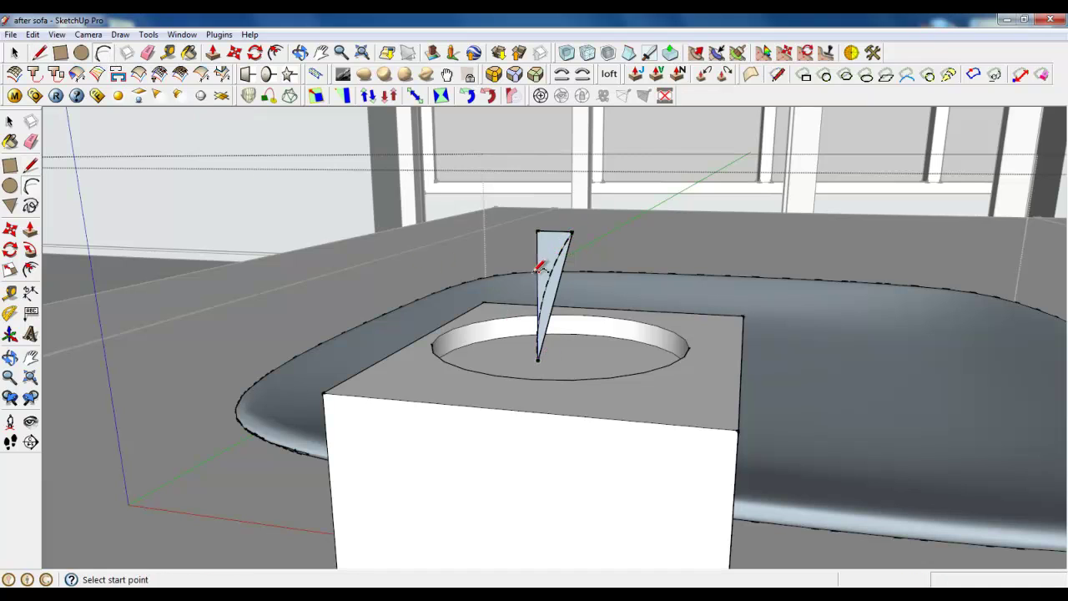
click(14, 51)
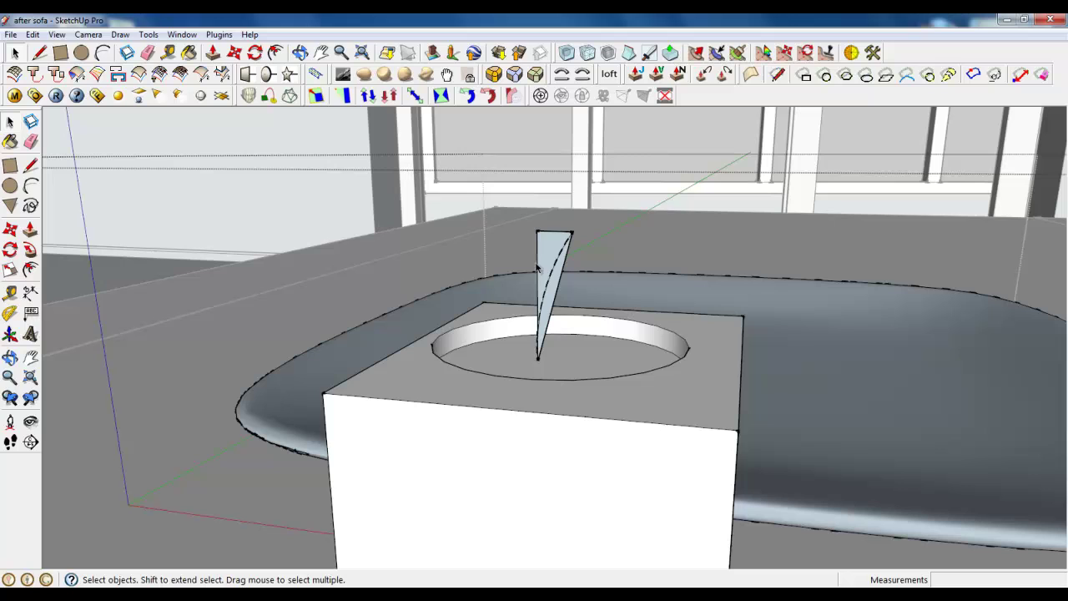
key(Delete)
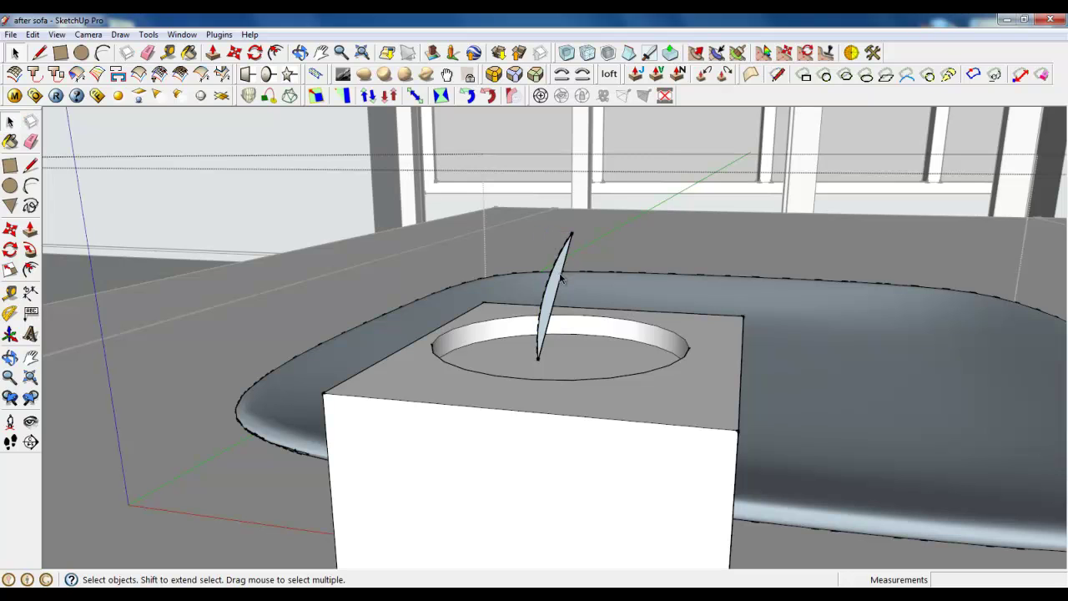
key(Delete)
scroll(556, 374, up, 3)
scroll(556, 374, up, 2)
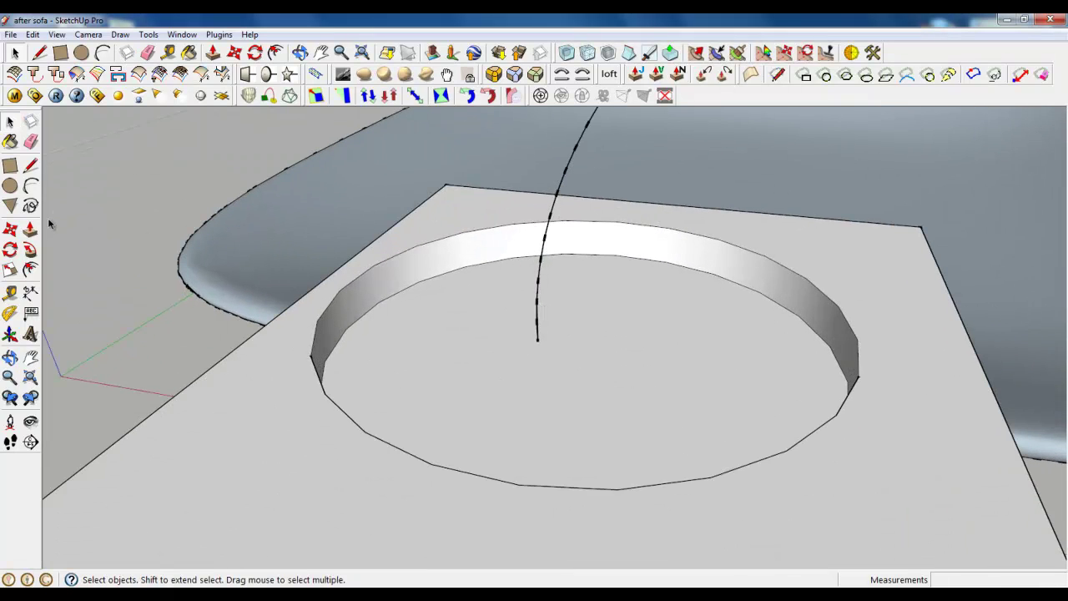
Step: Draw a 0.8 mm radius circle at the wick curve's base and select the curve
click(11, 187)
click(538, 339)
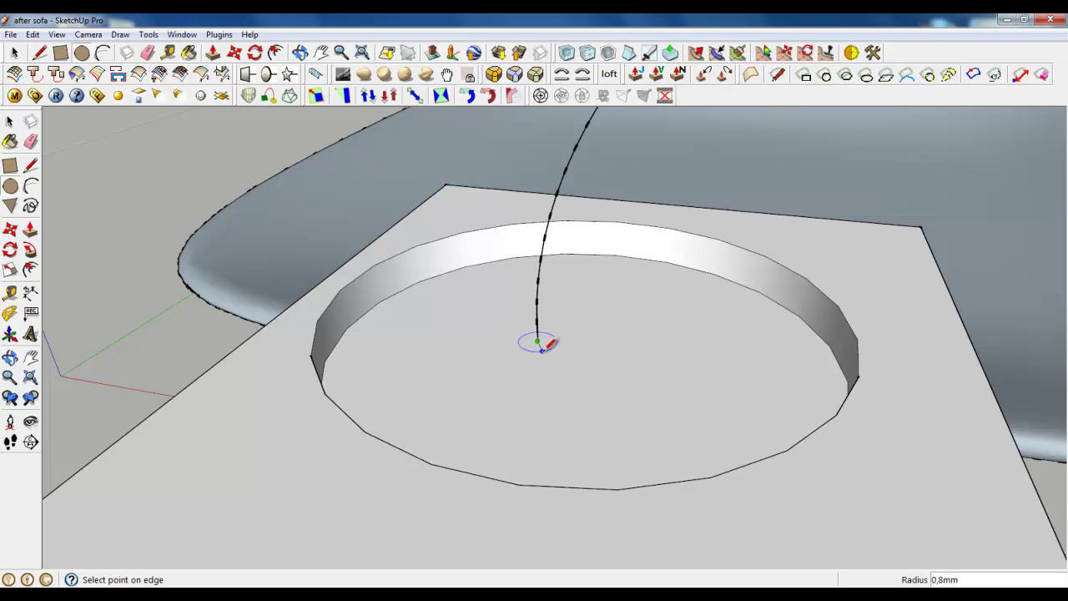
click(543, 349)
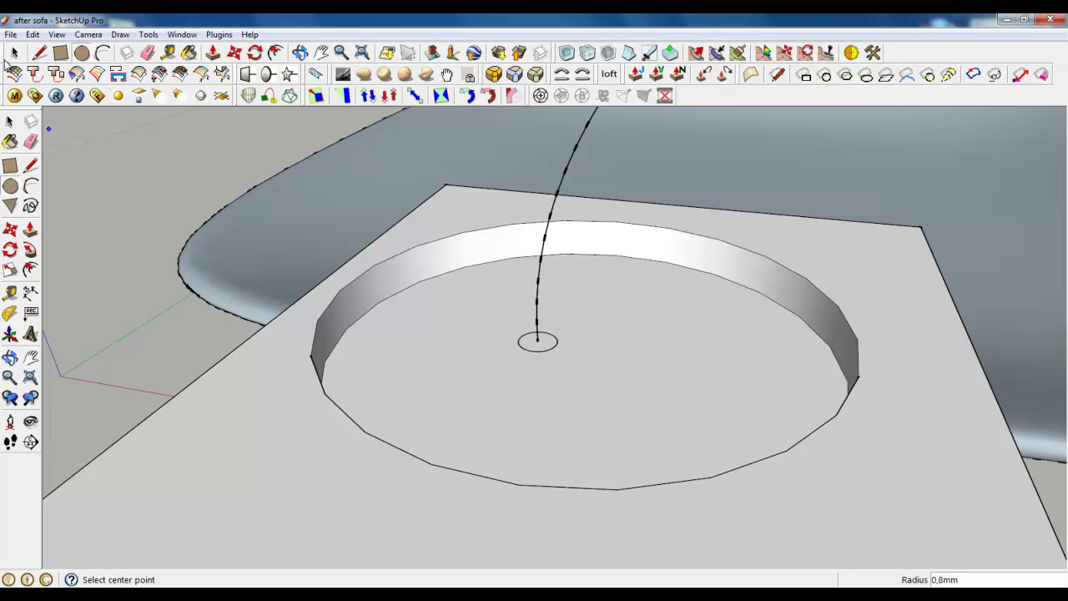
click(14, 52)
click(531, 349)
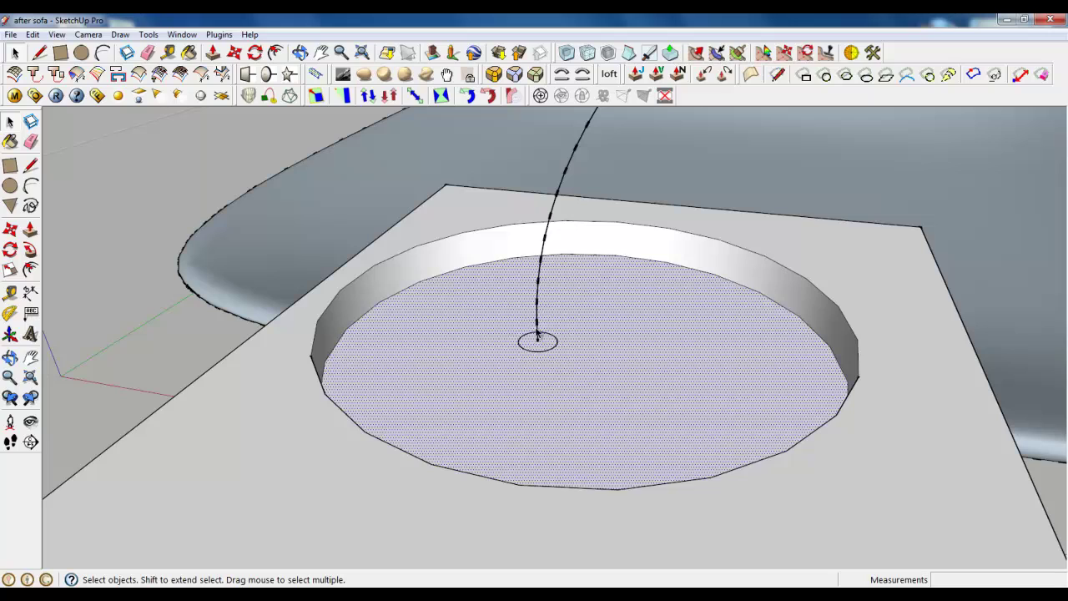
click(538, 330)
ctrl+click(537, 311)
click(538, 328)
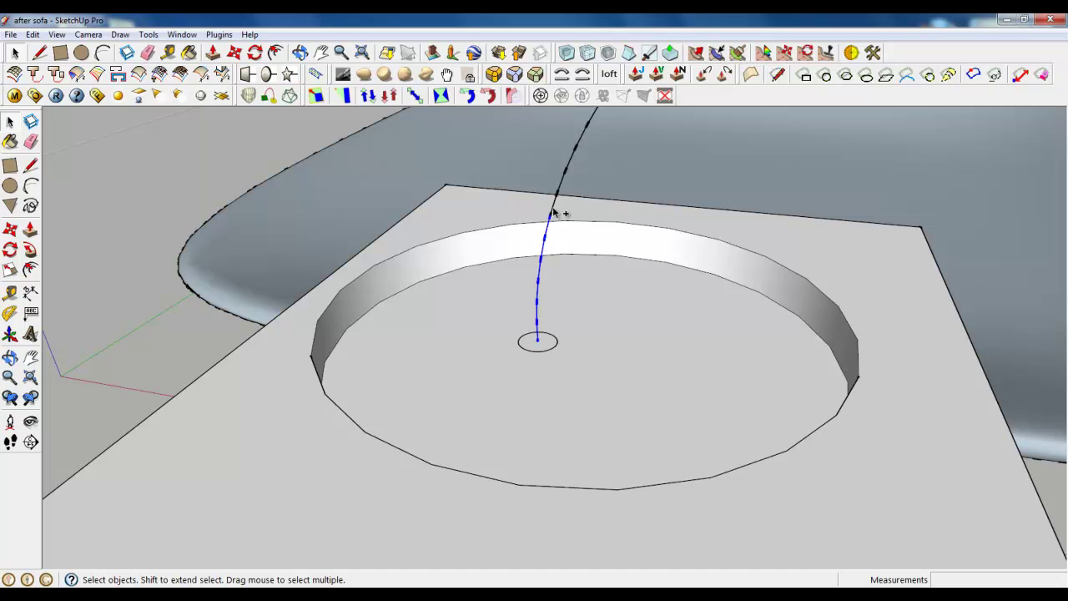
Step: Try Follow Me along the wick path, then cancel it
scroll(563, 242, down, 3)
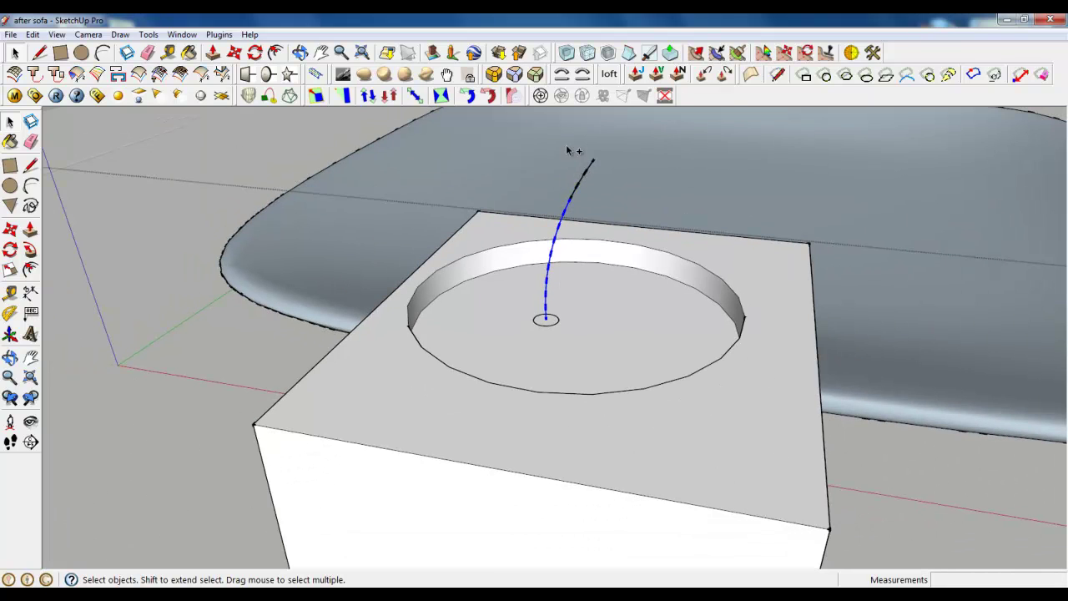
click(30, 249)
scroll(556, 325, up, 5)
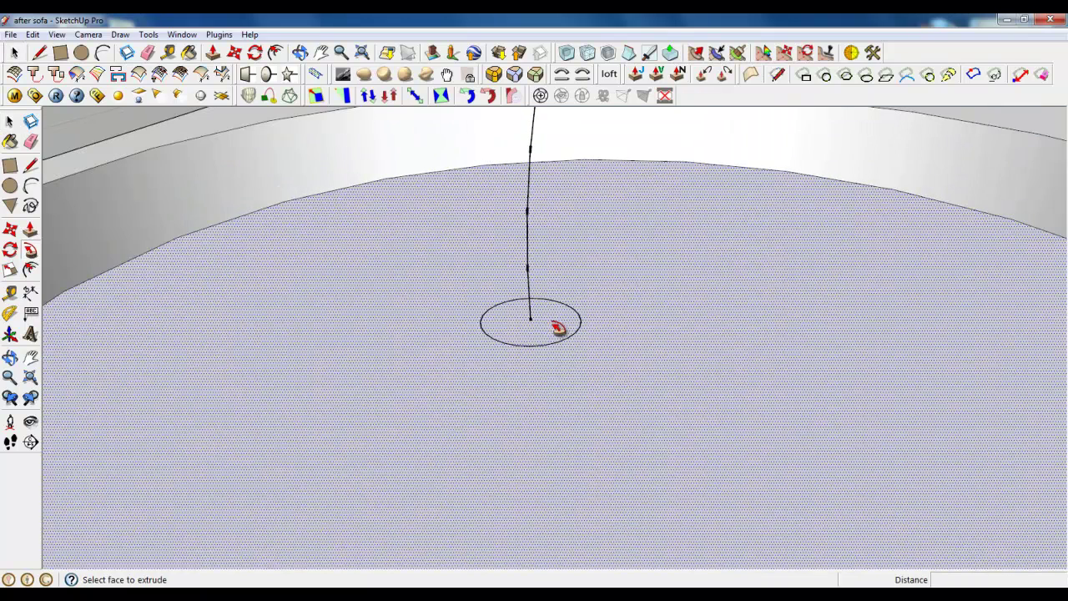
key(space)
scroll(507, 239, down, 3)
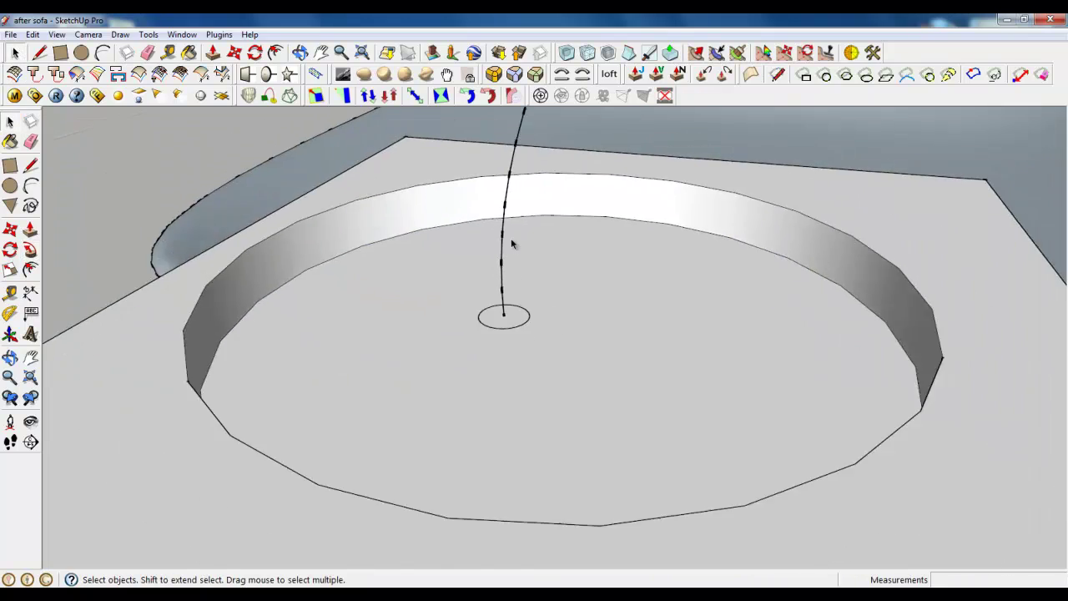
Step: Make the whole candle block, including its recess, into a single group
scroll(515, 239, down, 3)
scroll(515, 239, down, 1)
triple_click(507, 337)
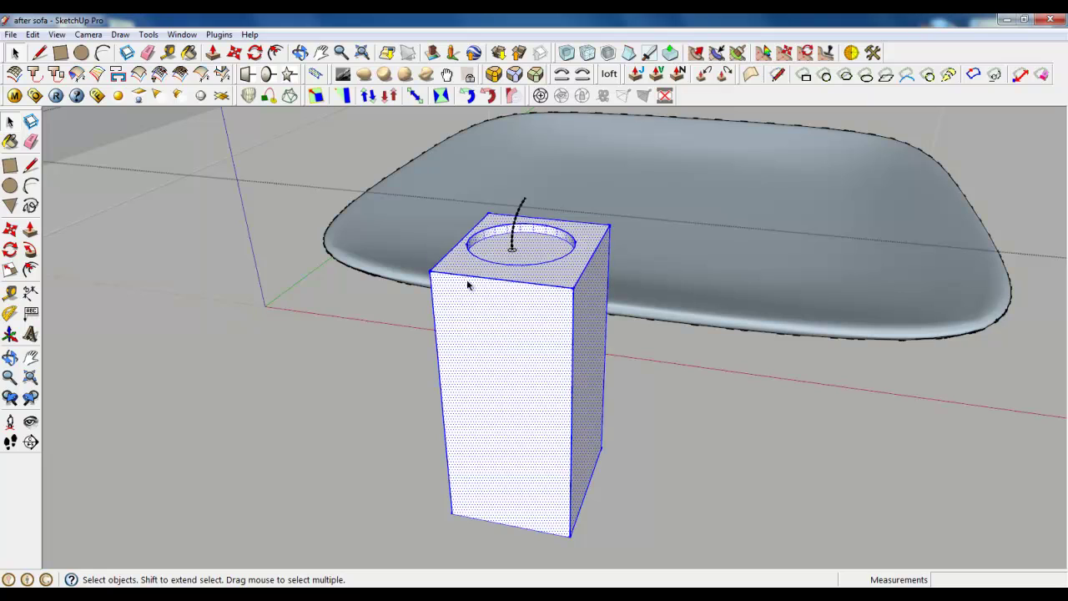
scroll(467, 279, down, 2)
click(436, 308)
triple_click(501, 350)
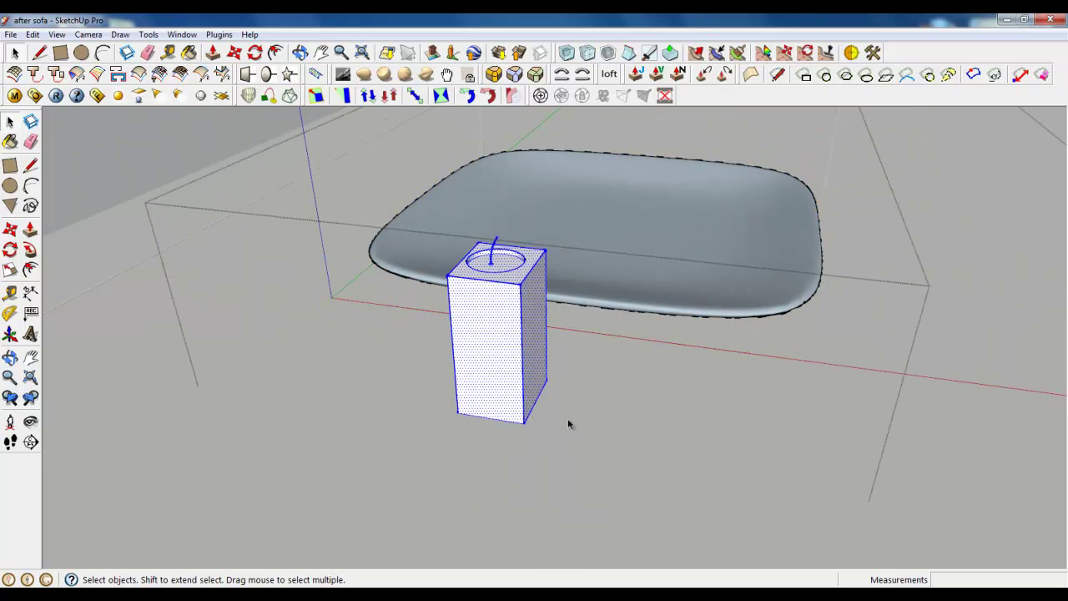
right_click(494, 349)
click(540, 373)
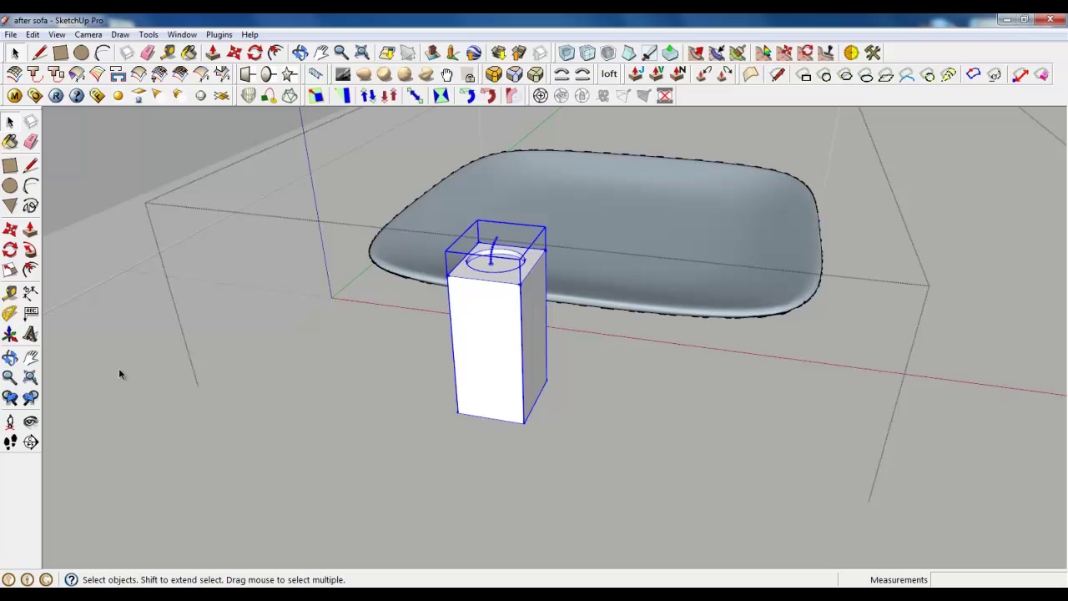
Step: Scale the candle block group up from a corner grip
click(10, 269)
scroll(470, 513, down, 3)
scroll(479, 376, down, 2)
mouse_move(480, 372)
mouse_down()
mouse_move(823, 238)
mouse_move(703, 476)
mouse_up()
scroll(701, 492, down, 4)
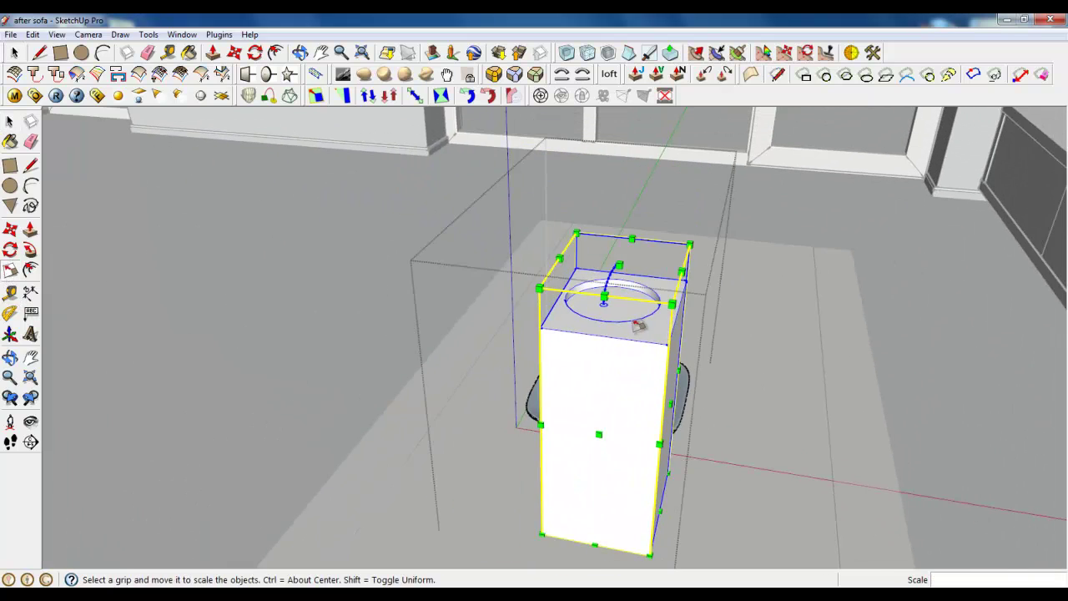
scroll(603, 314, up, 5)
scroll(603, 313, up, 3)
Step: Run Pipe Along Path on the curved wick line with inside diameter 0, making a 2.0 mm solid wick
key(space)
scroll(566, 332, up, 3)
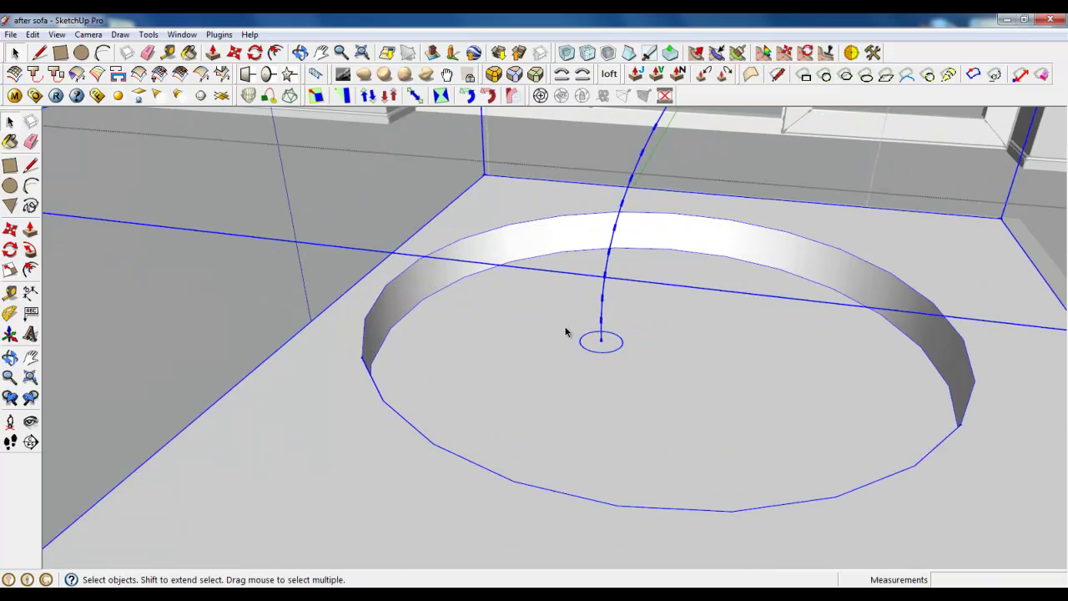
click(603, 313)
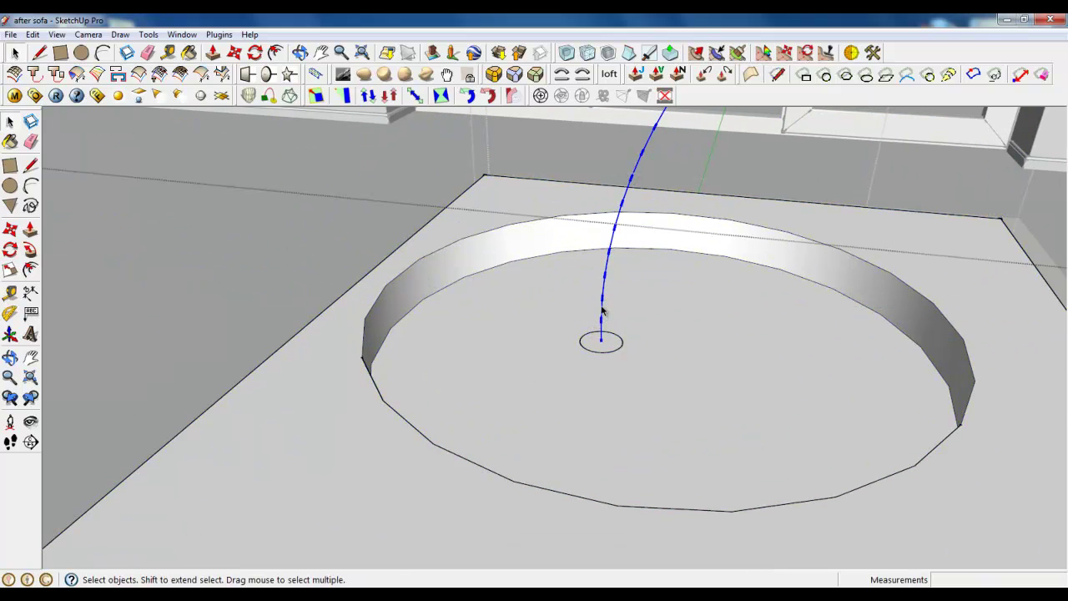
scroll(576, 417, down, 2)
click(220, 35)
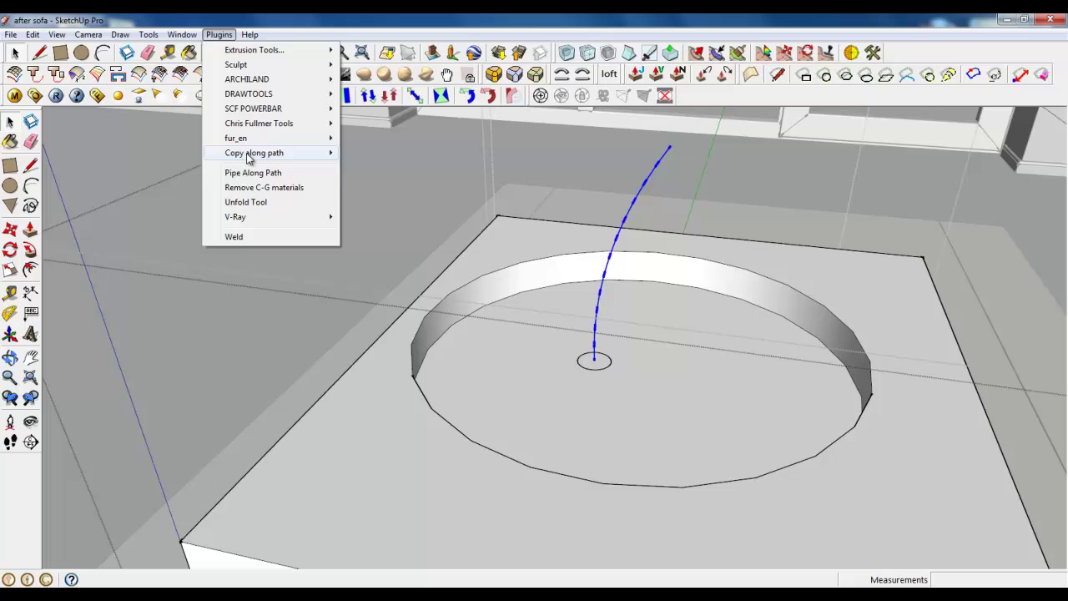
click(238, 165)
click(551, 286)
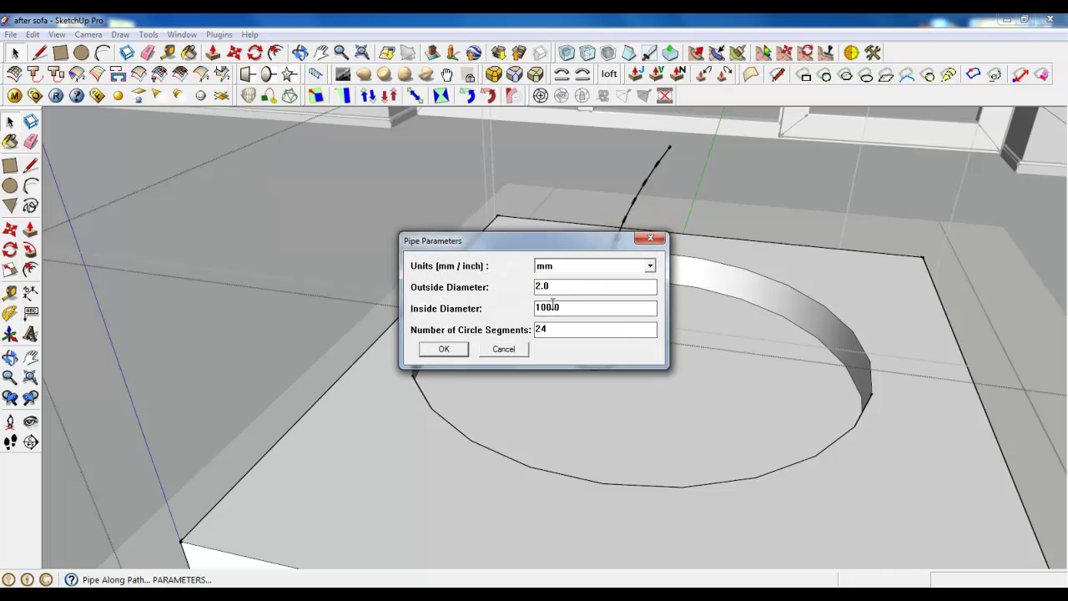
double_click(564, 307)
text(0)
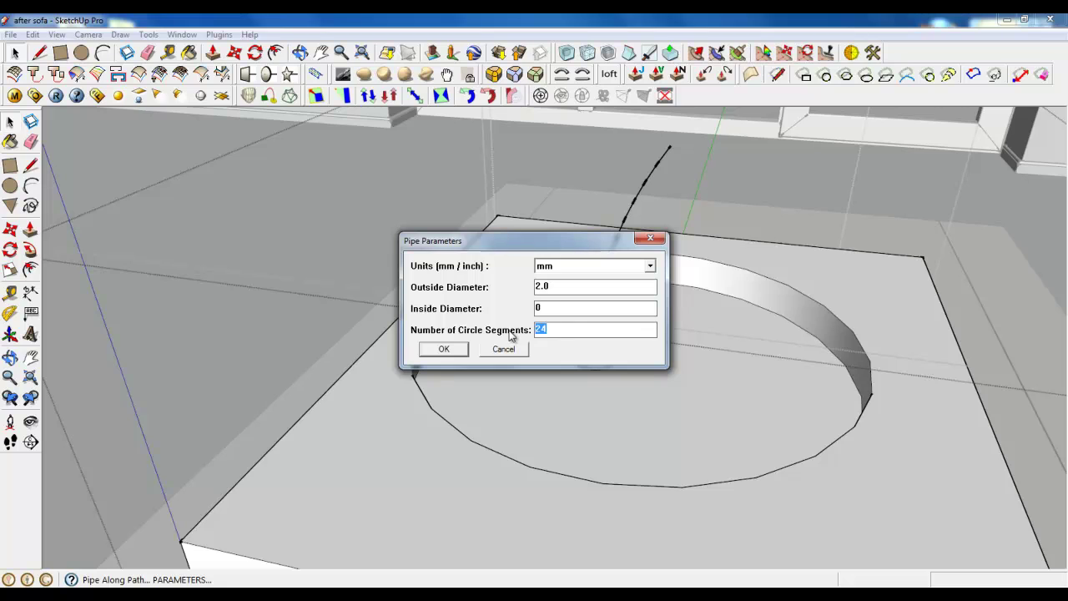
text(10)
click(444, 349)
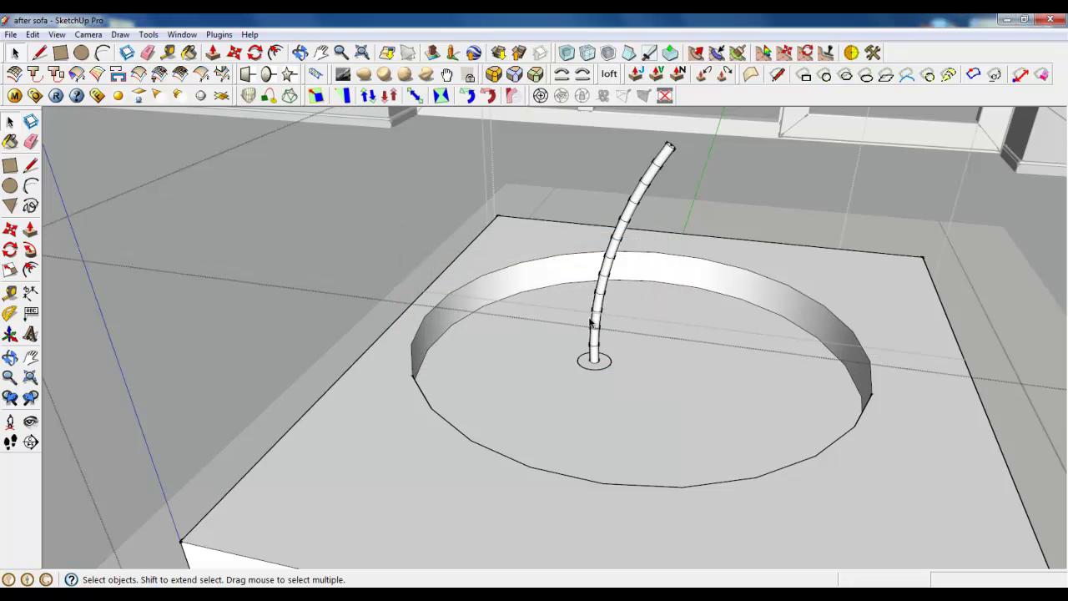
Step: Select the new wick pipe and the small circle at its base
click(591, 324)
click(598, 369)
scroll(598, 376, down, 3)
scroll(605, 325, down, 2)
Step: Close the group being edited and shrink the candle group to about 0.15 scale
right_click(778, 316)
click(802, 319)
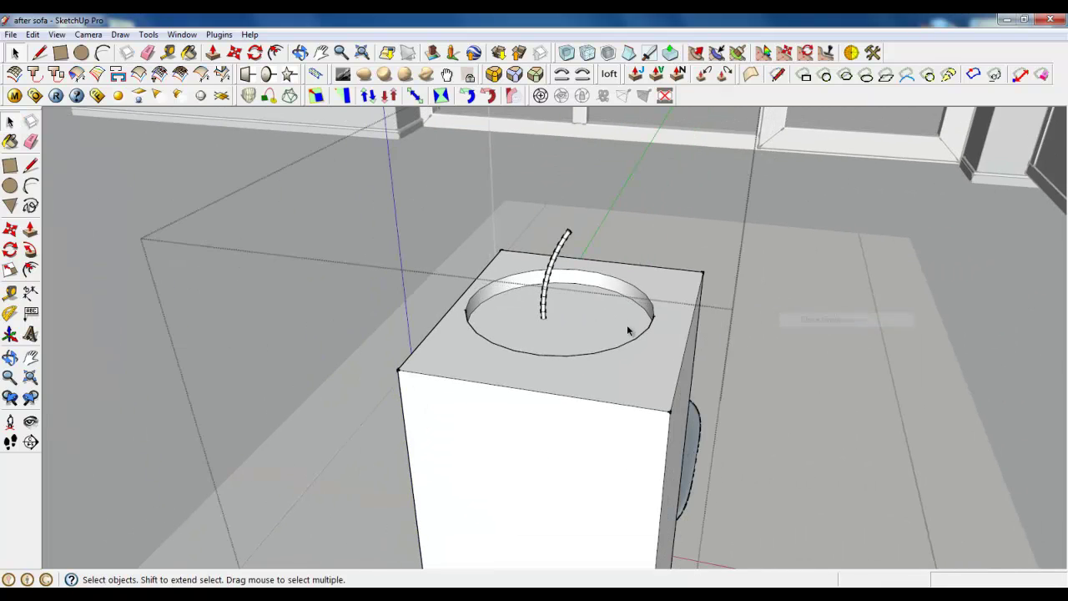
scroll(614, 317, down, 2)
click(10, 269)
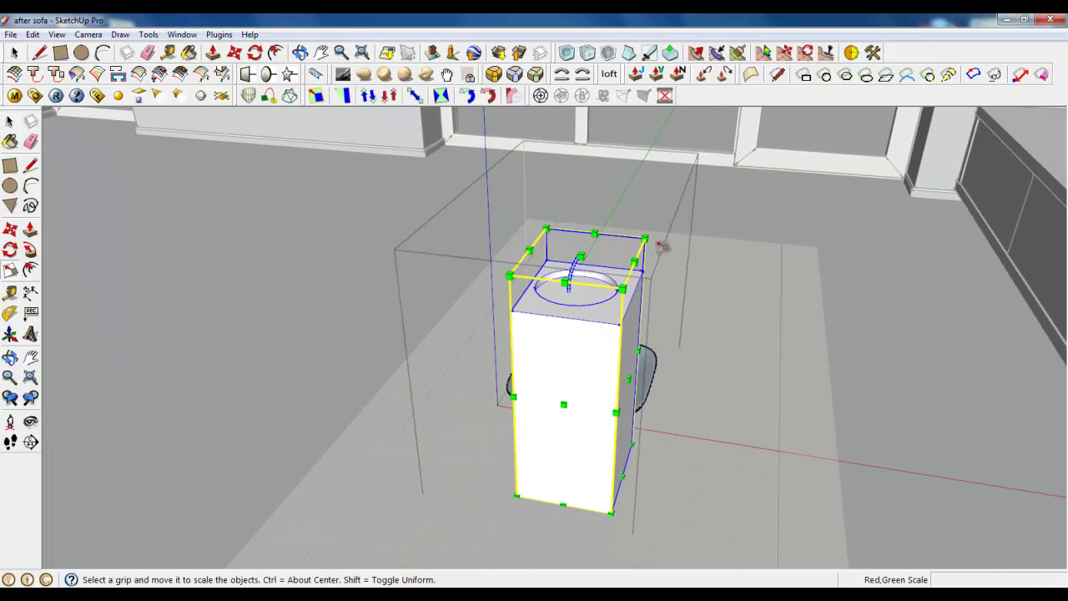
drag(645, 238, 537, 470)
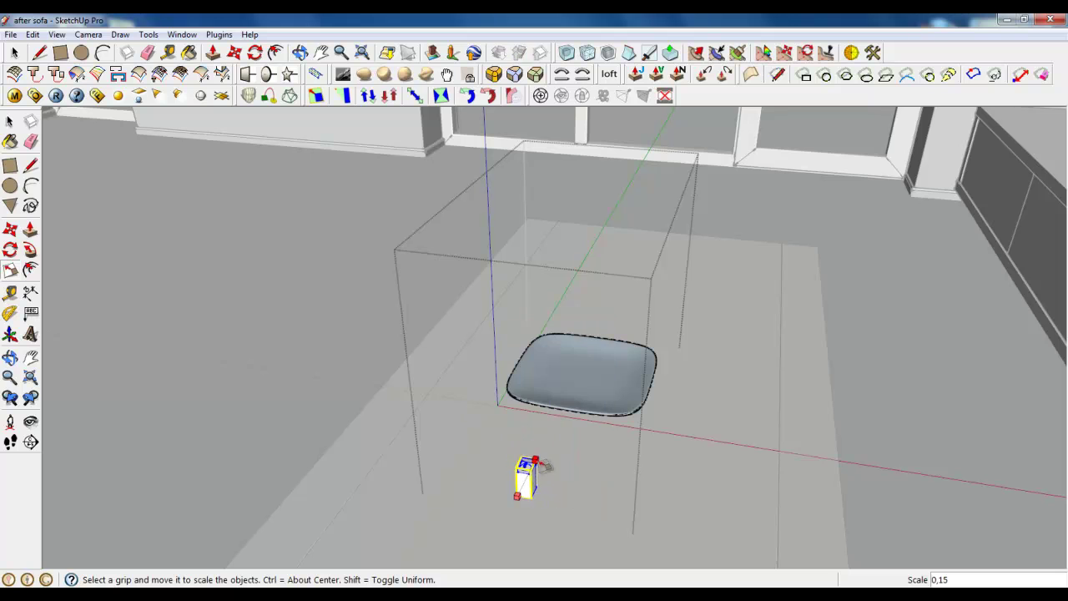
scroll(537, 469, up, 2)
scroll(489, 468, up, 3)
Step: Open the candle group for editing and select all its faces
click(14, 51)
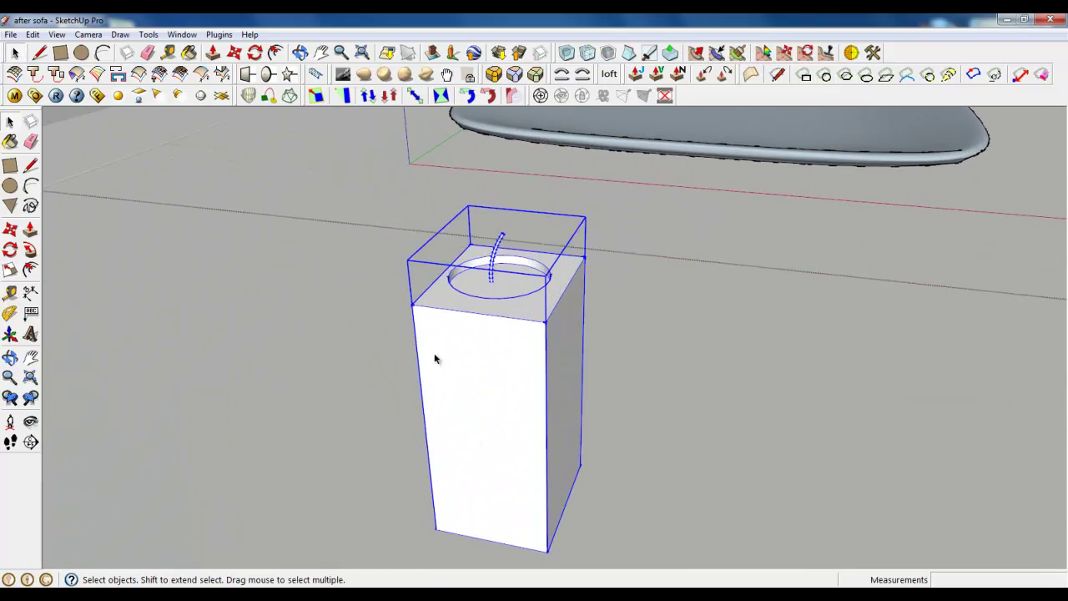
double_click(448, 359)
triple_click(452, 365)
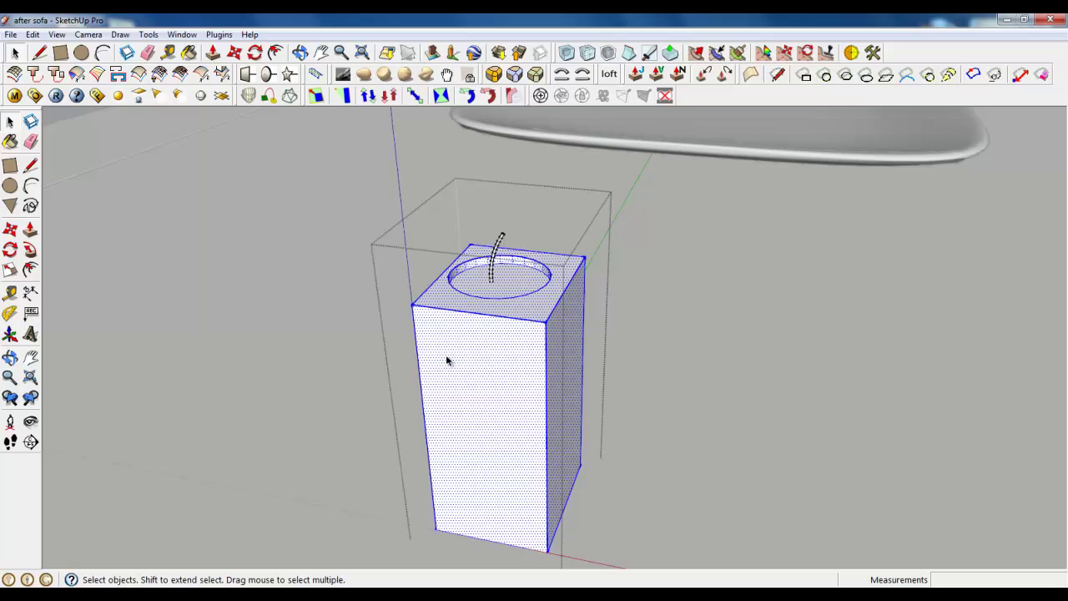
Step: Apply Round Corner with a 0.7 mm offset to the candle box, then orbit out to the room
click(493, 76)
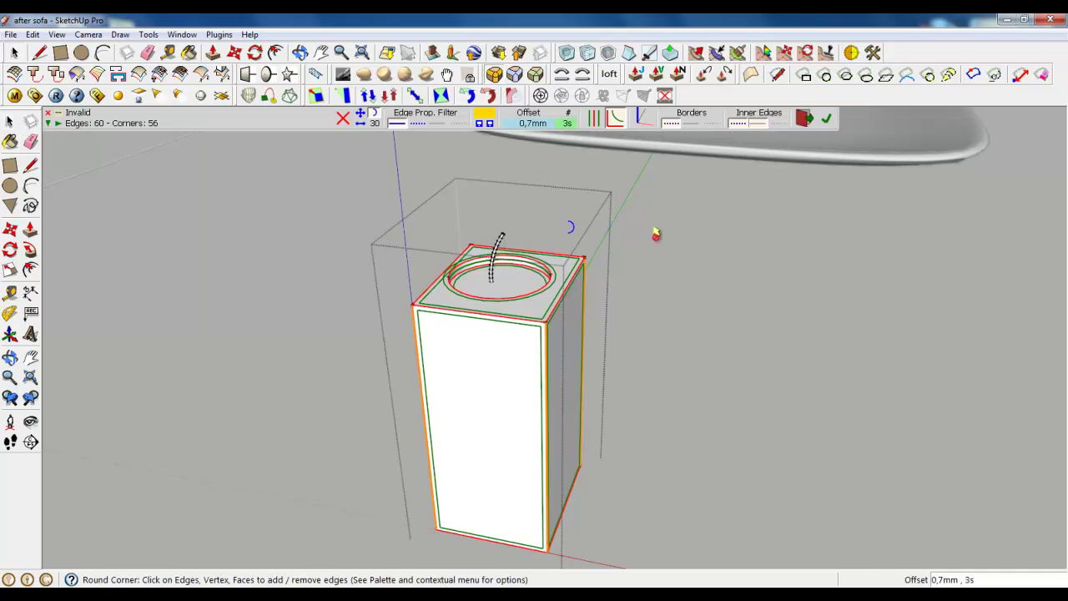
click(826, 118)
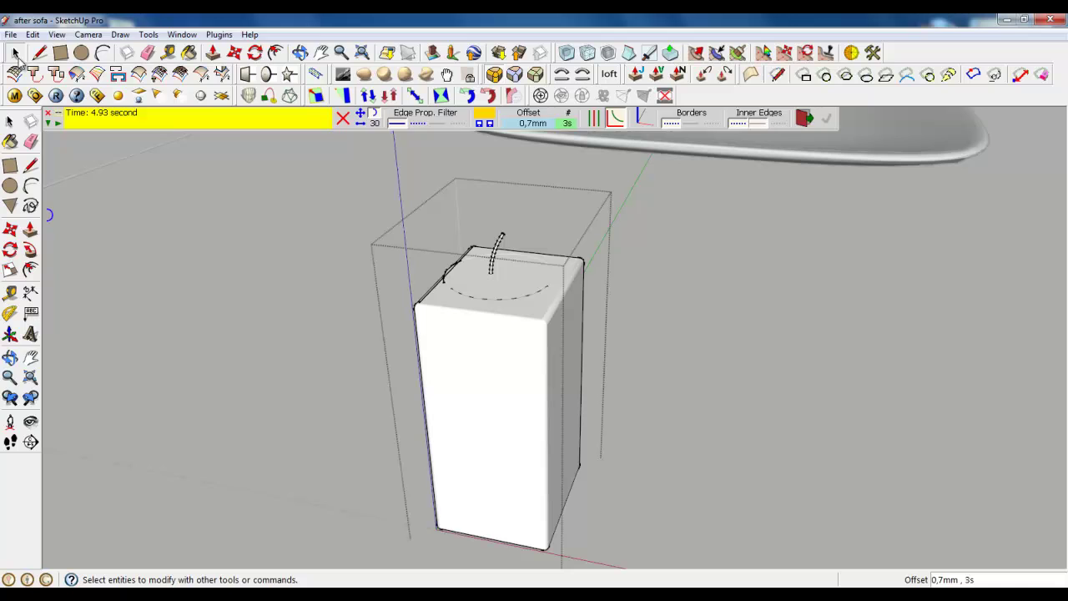
click(10, 121)
scroll(509, 284, down, 5)
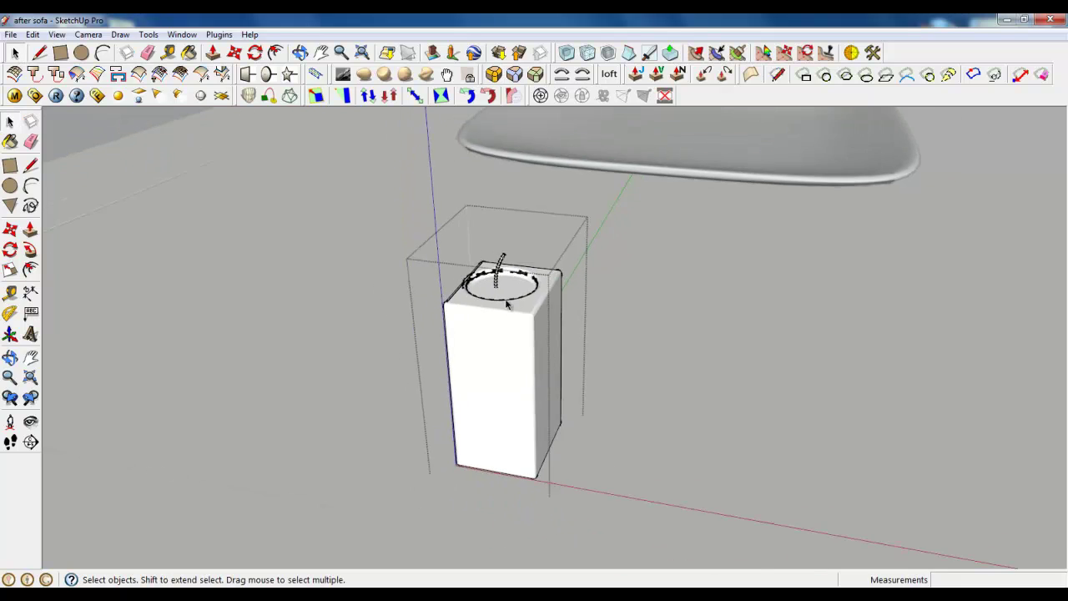
mouse_move(640, 357)
middle_down()
mouse_move(773, 334)
mouse_move(604, 306)
middle_up()
Step: Exit the candle group and move the candle onto the centre of the cushioned plate
key(ctrl+a)
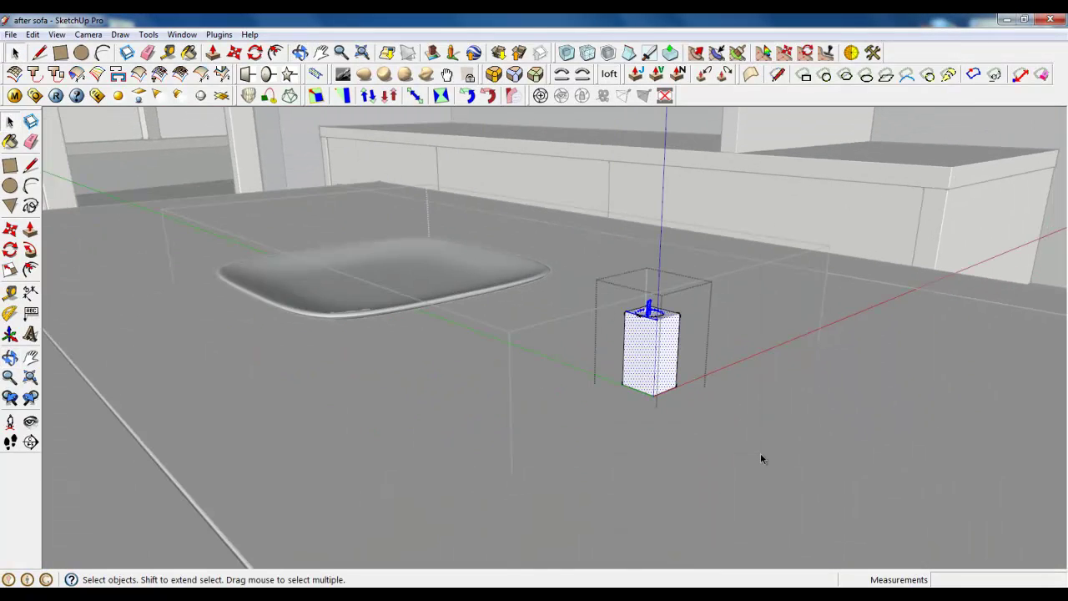
click(235, 53)
key(Escape)
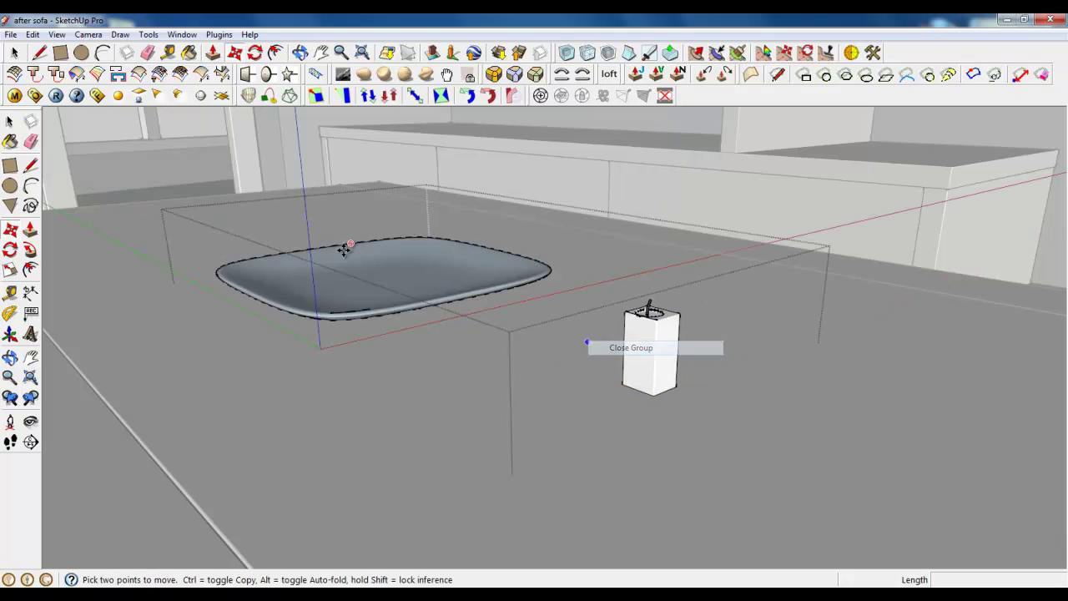
click(15, 53)
key(ctrl+a)
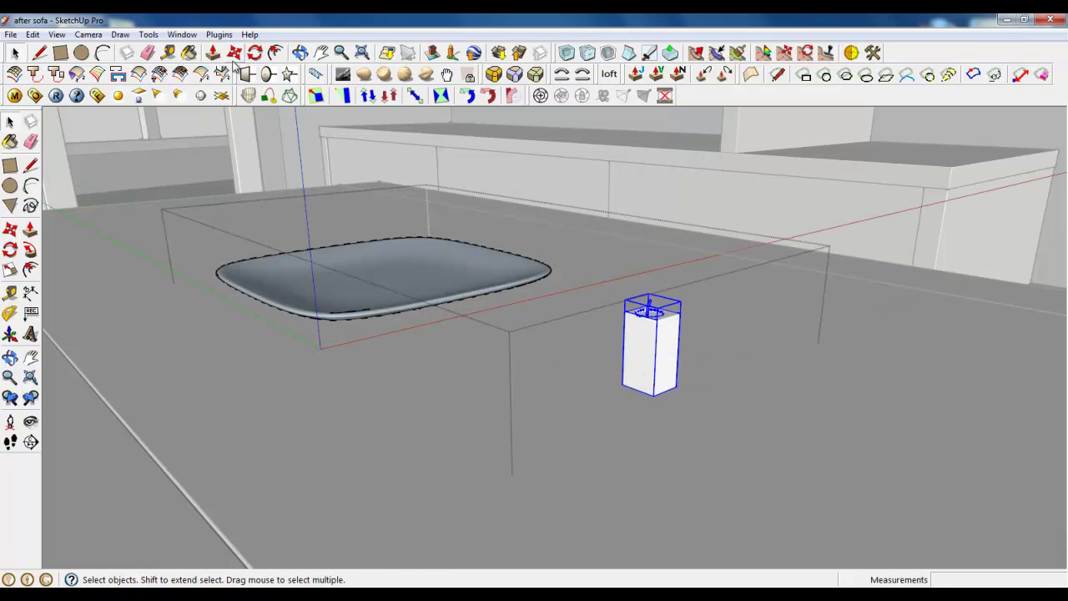
key(m)
click(626, 372)
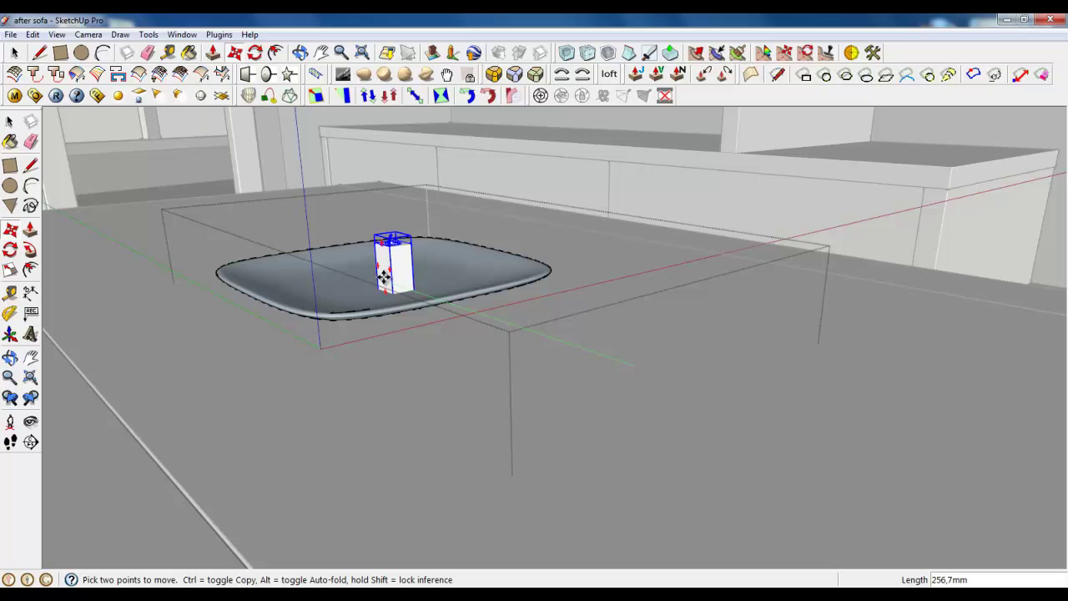
scroll(371, 269, up, 2)
scroll(392, 275, up, 3)
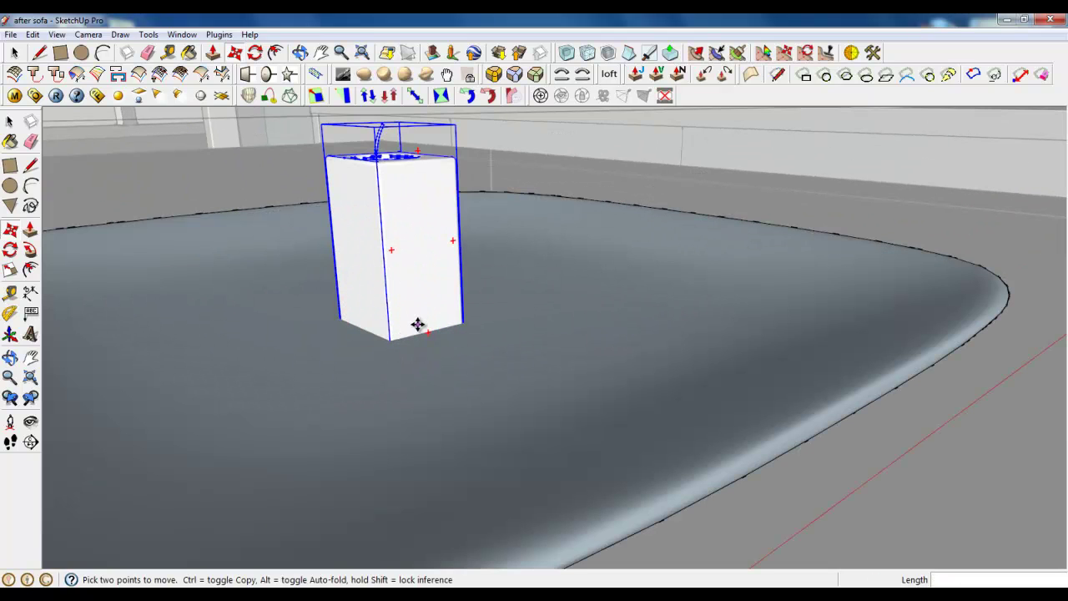
mouse_move(417, 317)
middle_down()
mouse_move(444, 391)
mouse_move(404, 334)
middle_up()
click(14, 53)
Step: Look down onto the plate and begin a Ctrl-move copy of the candle from its base
scroll(483, 309, down, 3)
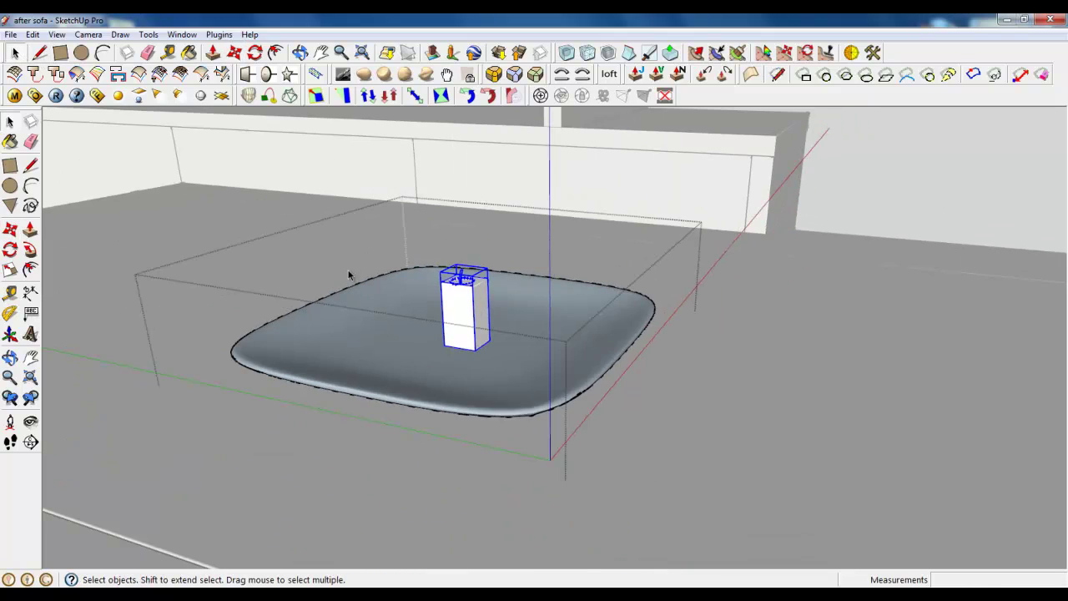
middle_drag(522, 372, 333, 429)
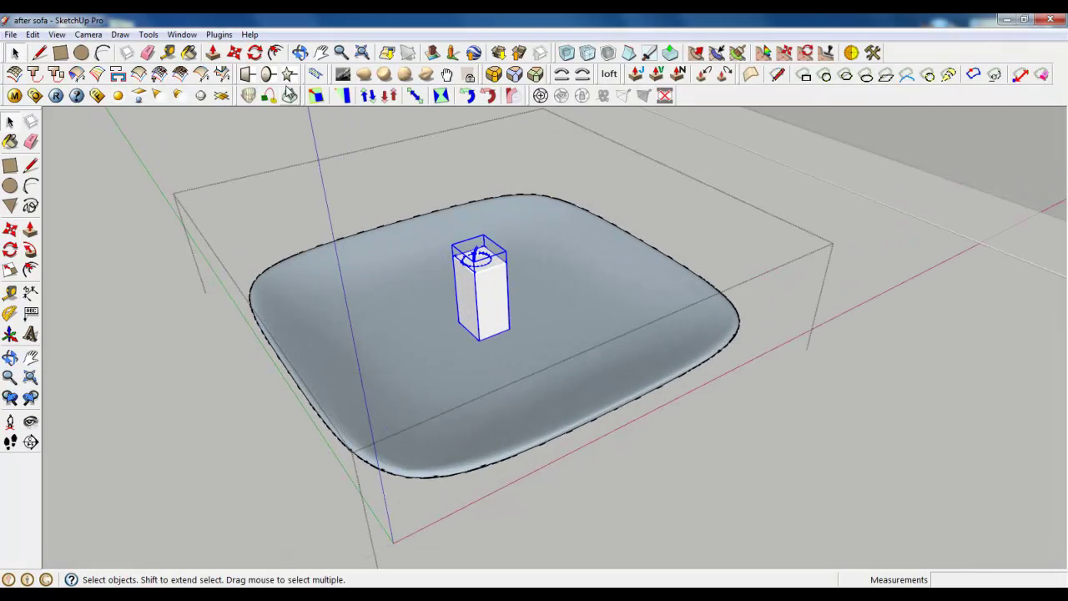
key(m)
key(ctrl)
click(495, 303)
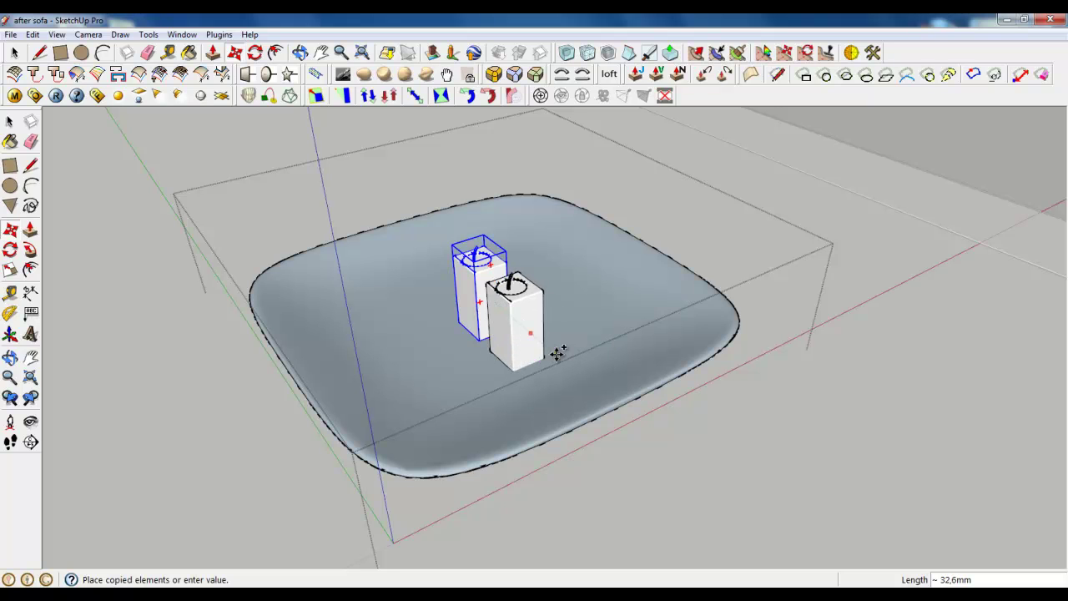
Step: Place the candle copy in front of the first and scale it down into a shorter candle
click(546, 355)
click(10, 269)
scroll(599, 303, up, 2)
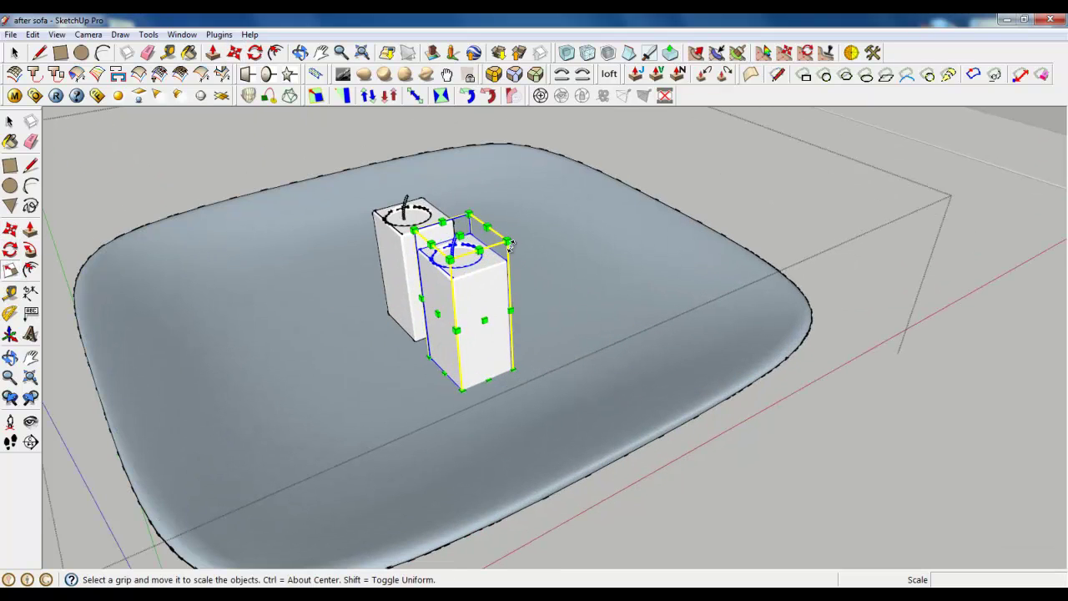
drag(468, 208, 468, 275)
scroll(443, 403, down, 3)
scroll(544, 322, down, 2)
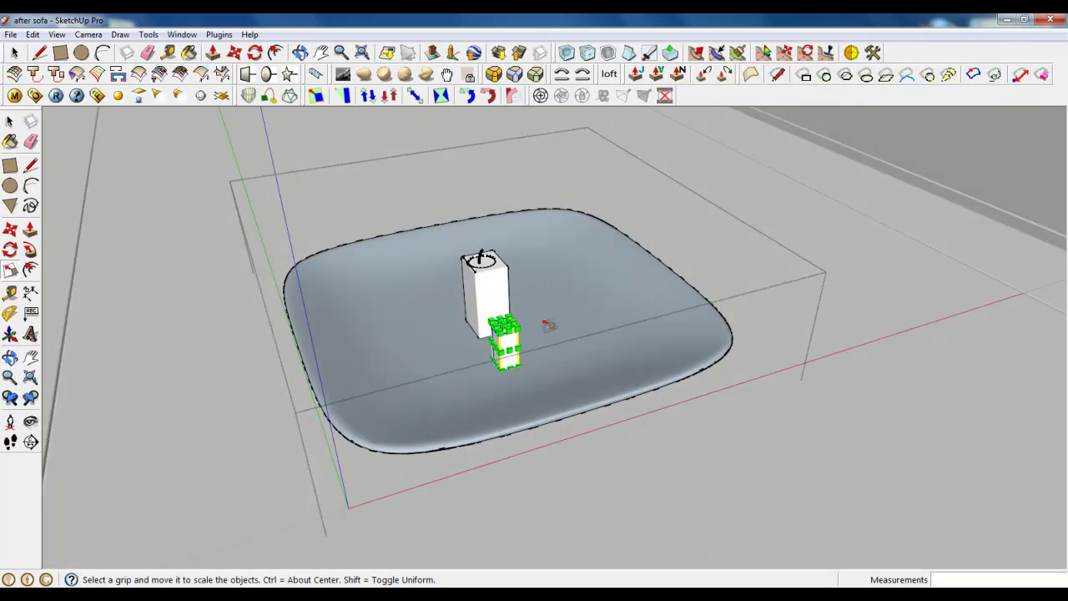
scroll(534, 251, down, 3)
Step: Close the plate group and reposition the shorter candle on the plate
right_click(518, 190)
click(538, 200)
middle_drag(520, 348, 555, 364)
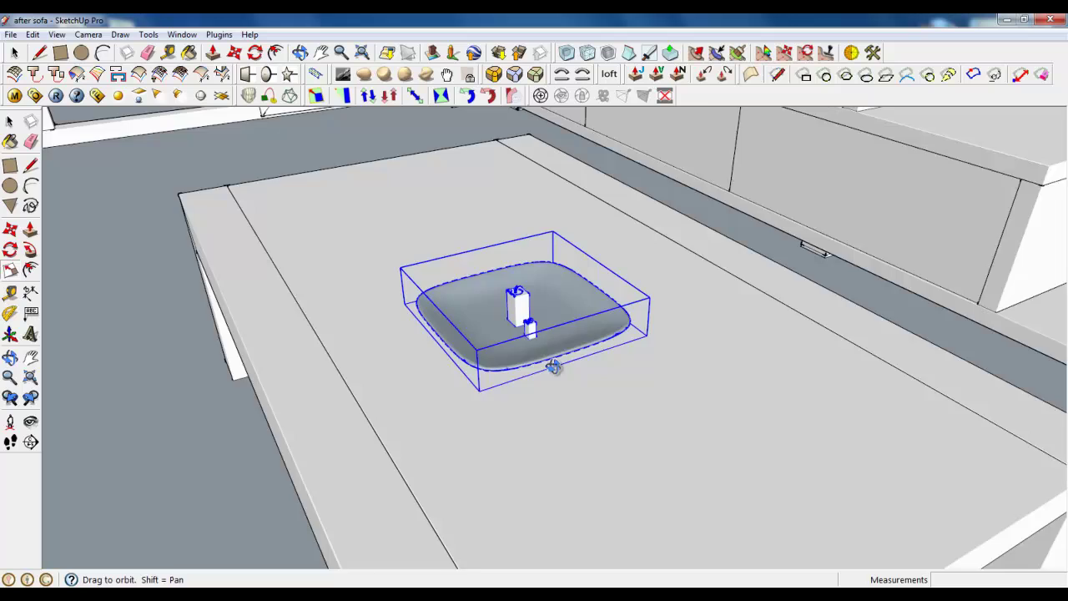
scroll(572, 303, up, 3)
click(14, 53)
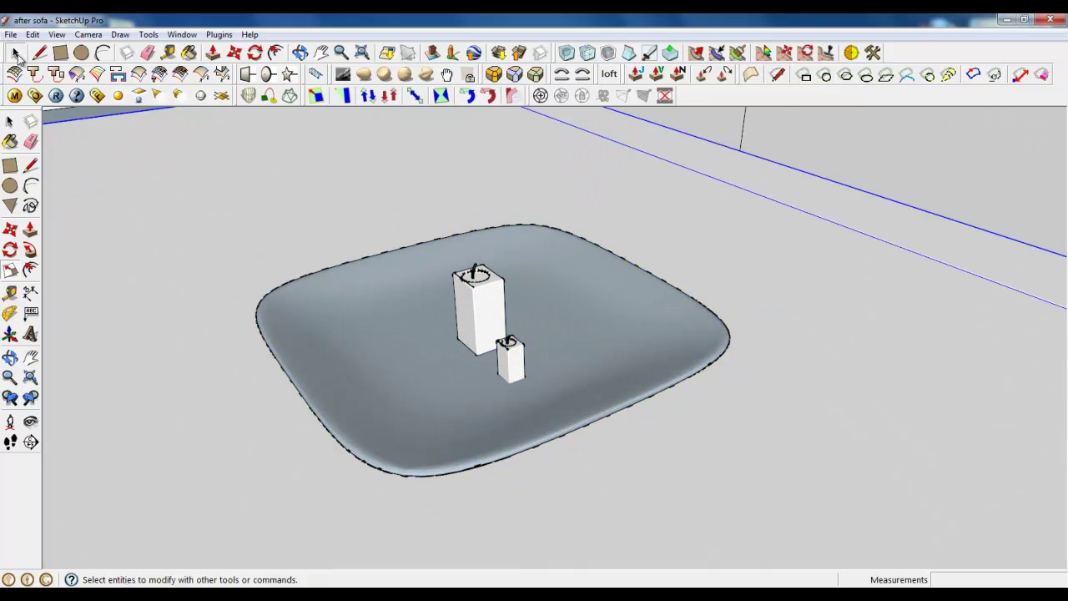
click(234, 53)
scroll(517, 361, up, 2)
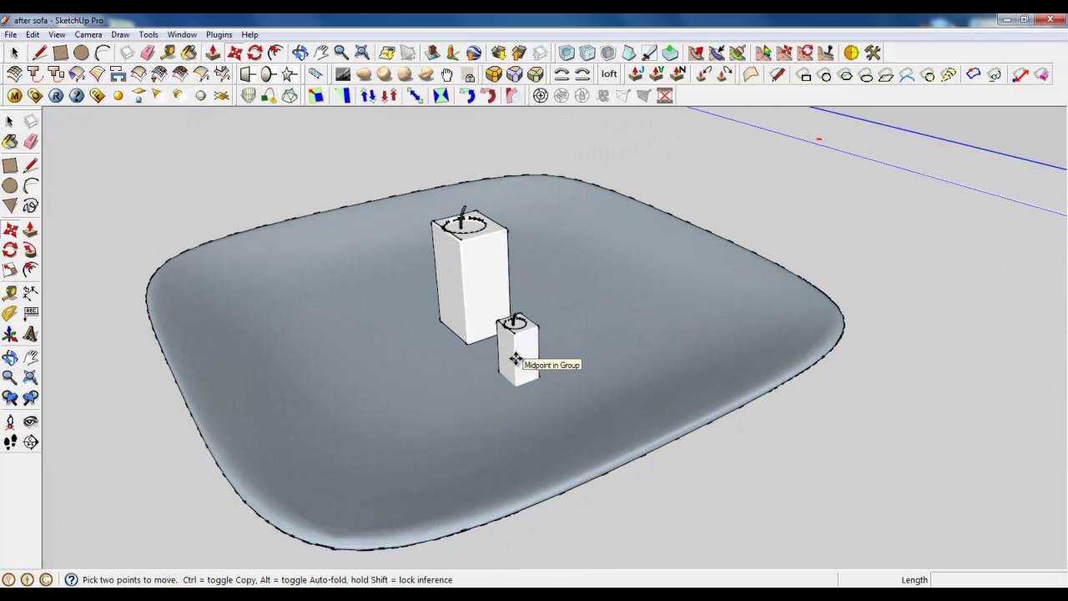
key(space)
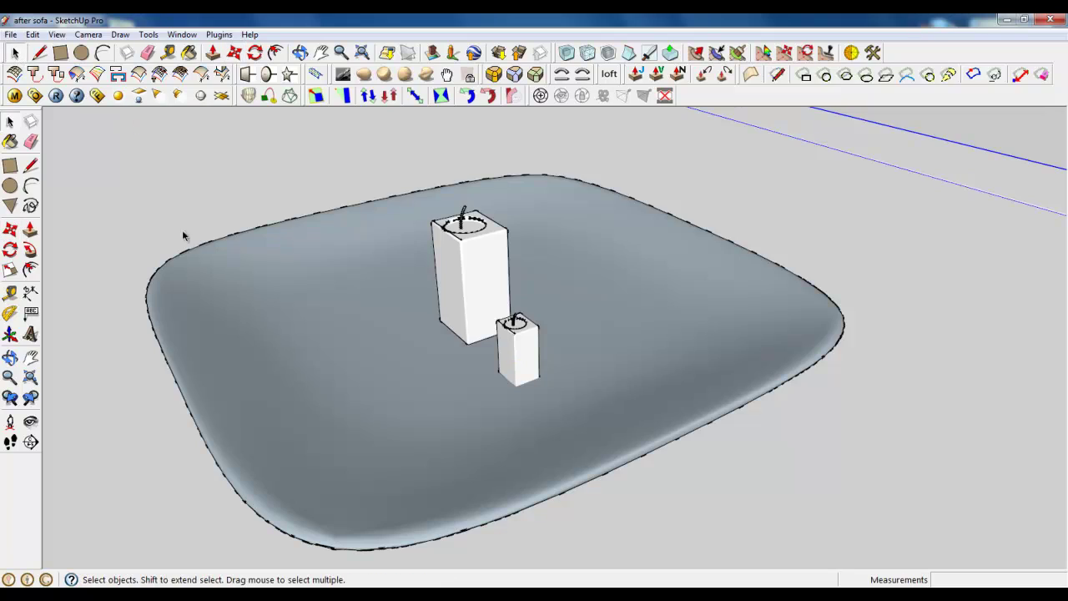
scroll(406, 382, down, 3)
scroll(453, 445, down, 3)
scroll(452, 444, down, 2)
scroll(452, 444, down, 3)
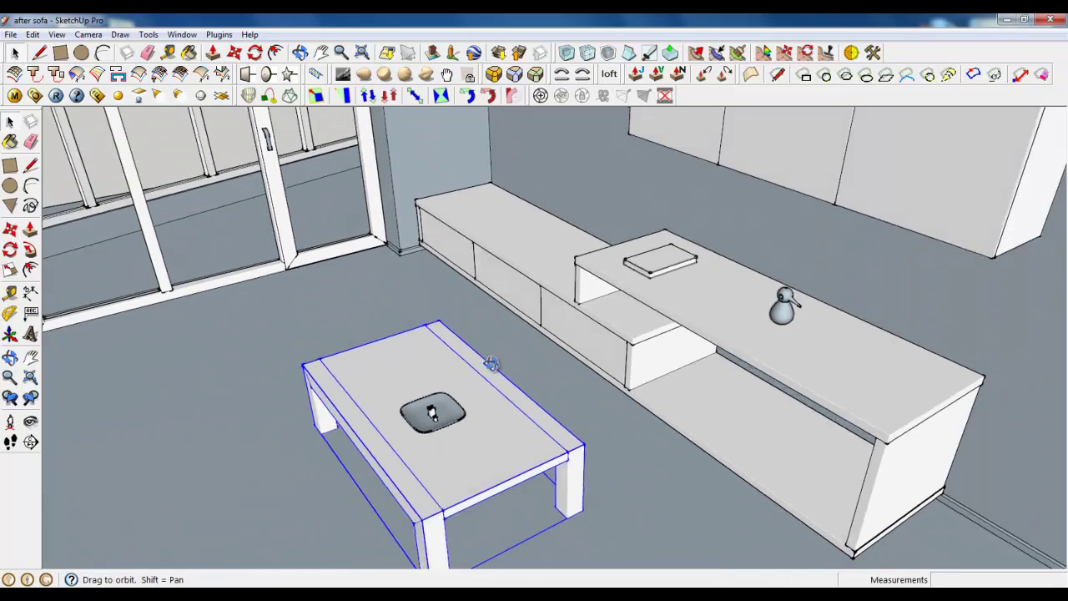
middle_drag(452, 444, 495, 361)
scroll(577, 399, up, 3)
scroll(577, 399, up, 2)
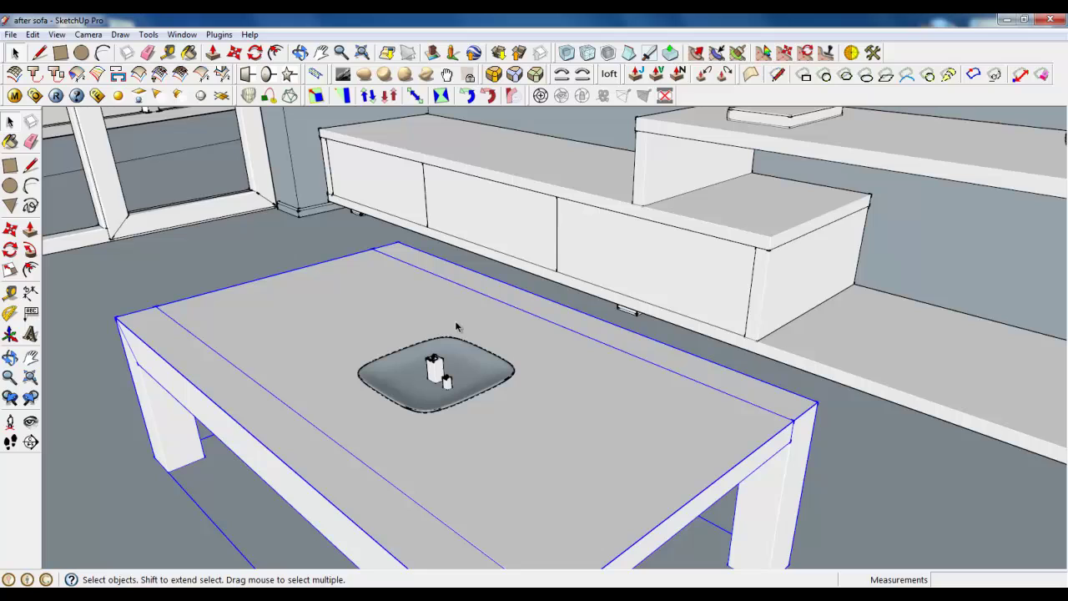
click(419, 421)
scroll(419, 421, down, 3)
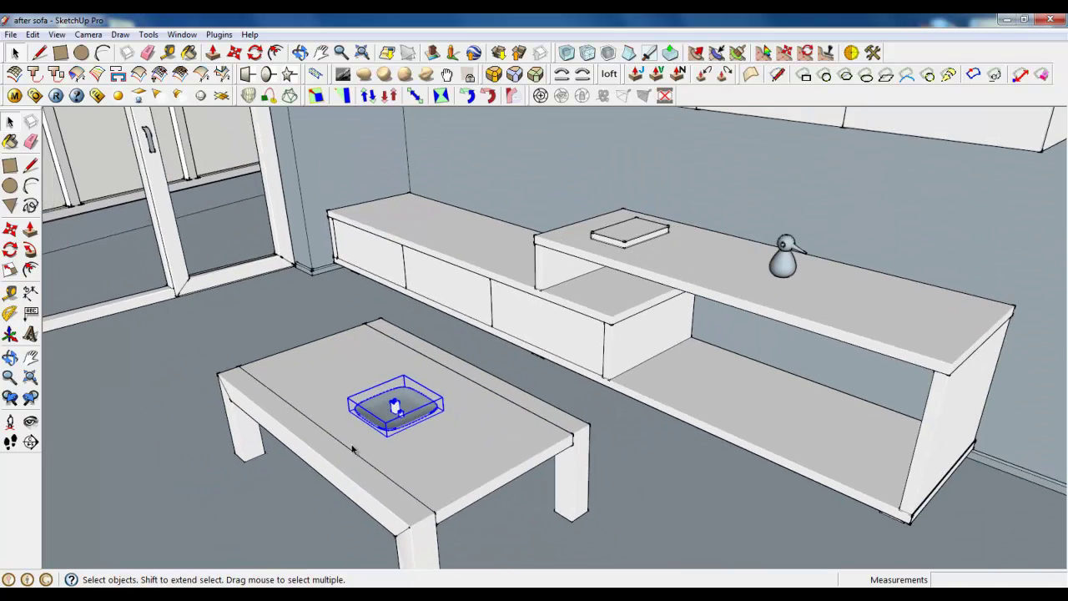
scroll(783, 292, up, 2)
scroll(780, 238, up, 2)
click(780, 238)
scroll(780, 238, down, 3)
scroll(661, 298, up, 1)
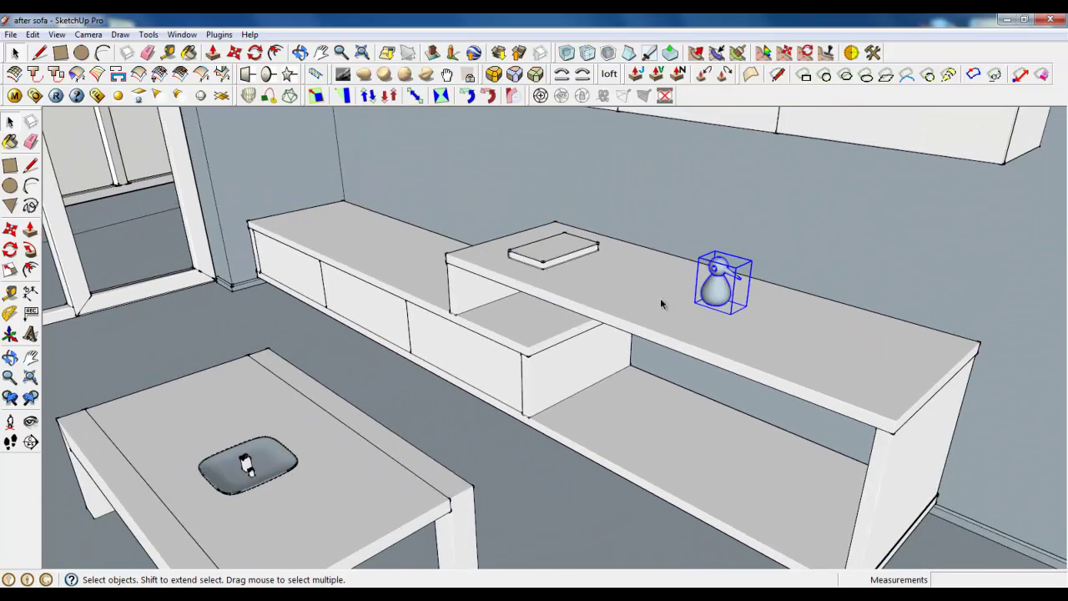
scroll(760, 252, up, 2)
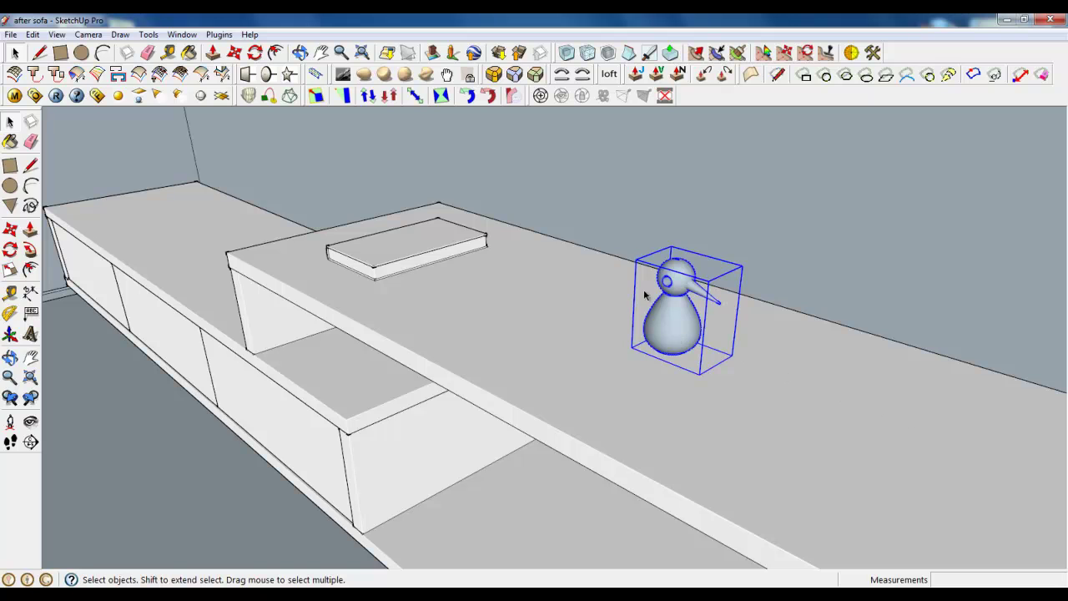
scroll(720, 334, down, 3)
middle_drag(564, 321, 538, 275)
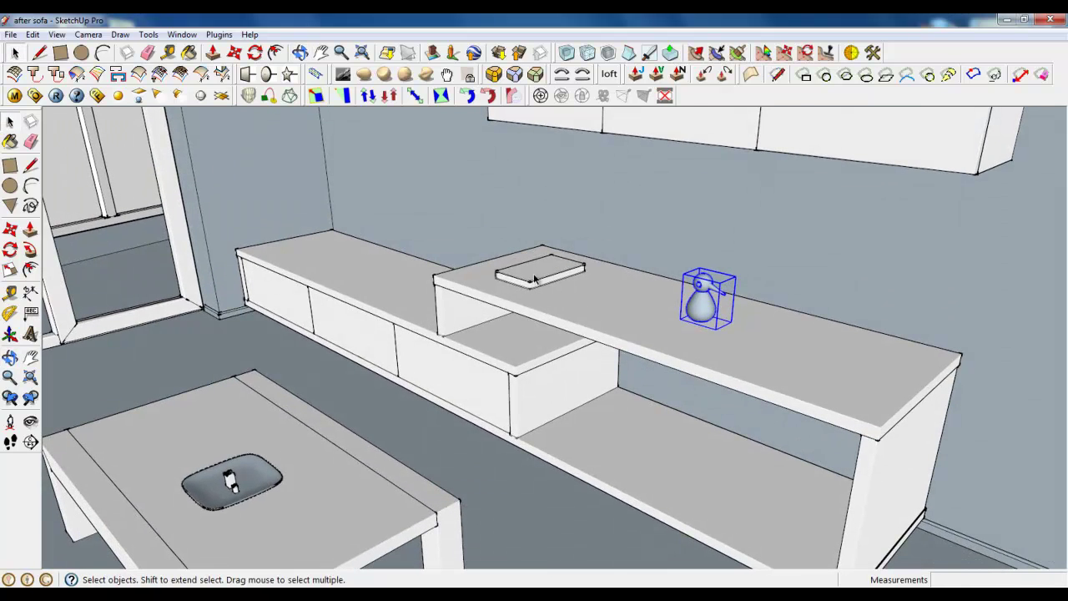
click(534, 266)
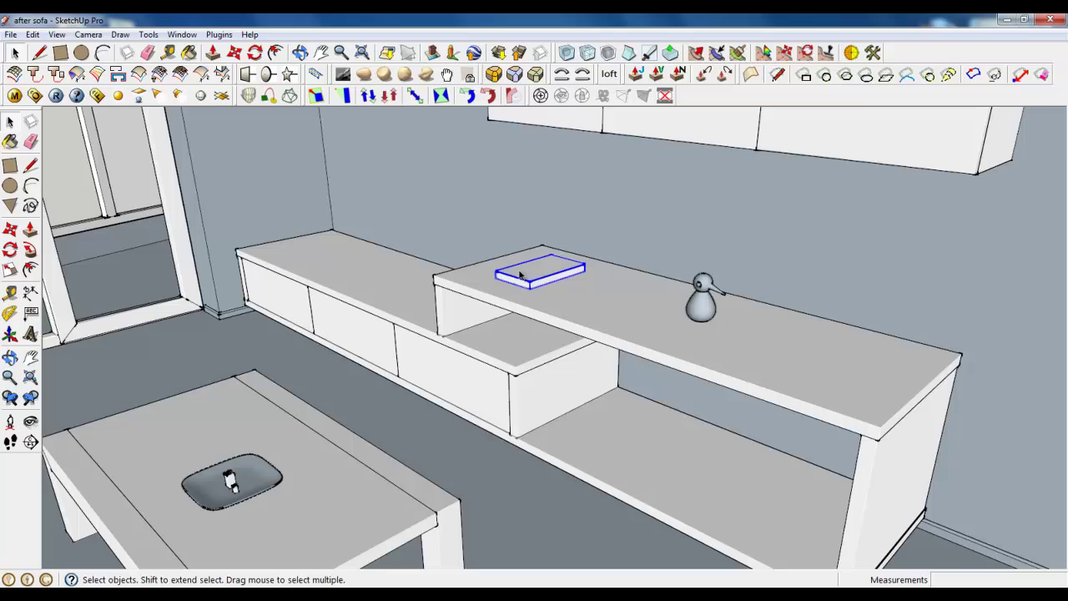
scroll(520, 275, up, 3)
middle_drag(520, 275, 550, 265)
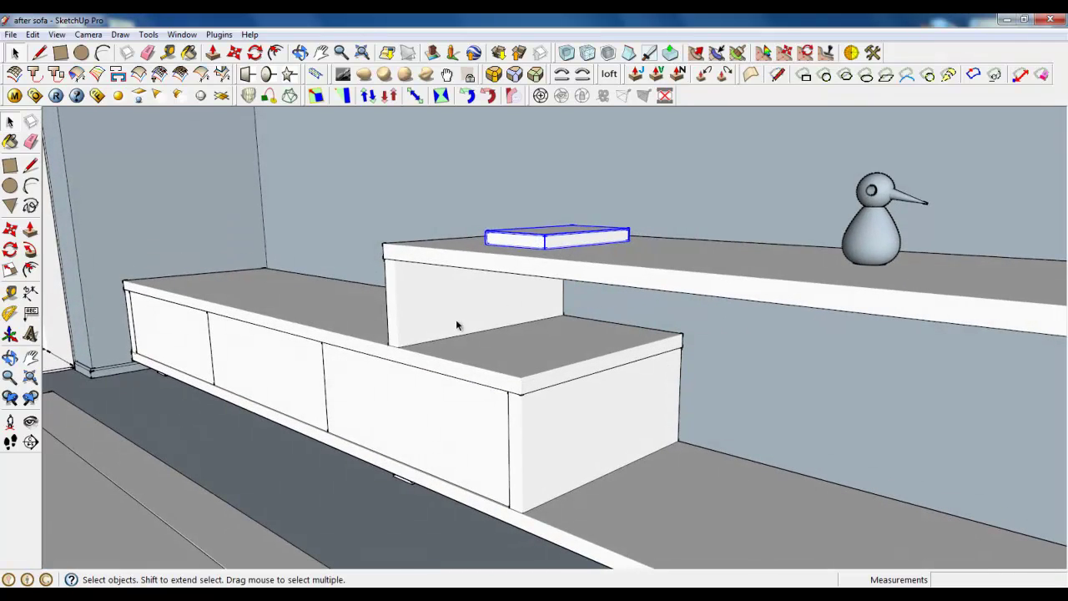
scroll(416, 359, down, 3)
scroll(481, 332, down, 3)
middle_drag(733, 479, 652, 411)
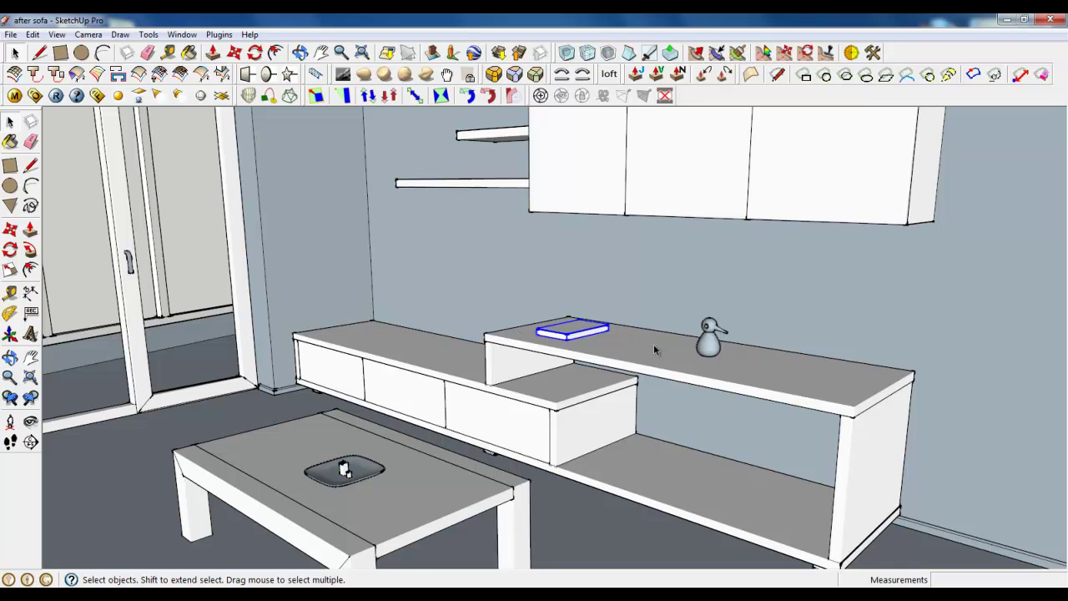
scroll(653, 344, down, 3)
middle_drag(563, 415, 645, 315)
scroll(645, 315, down, 2)
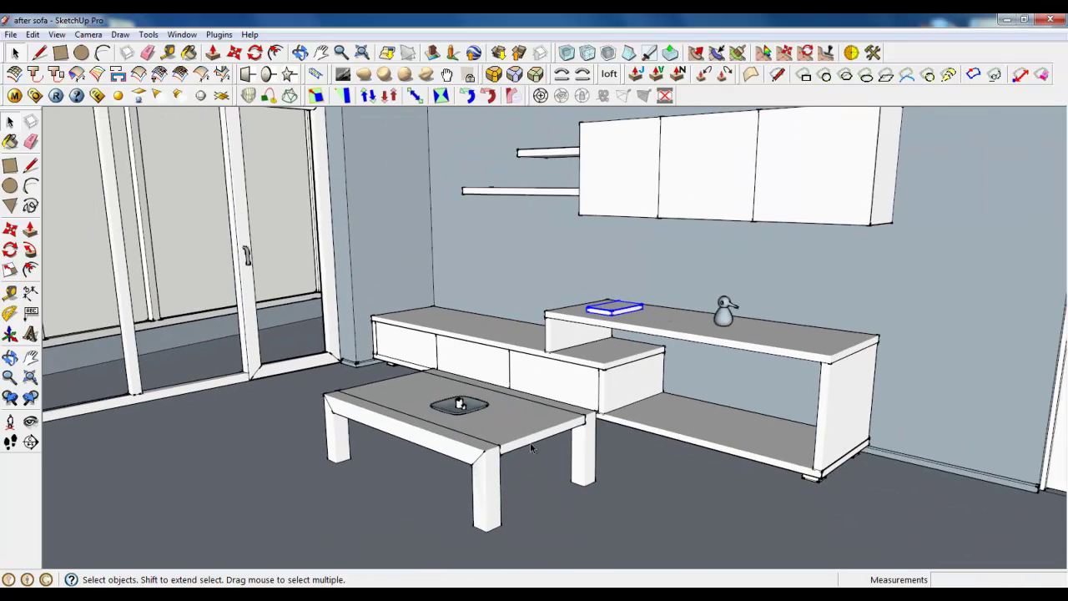